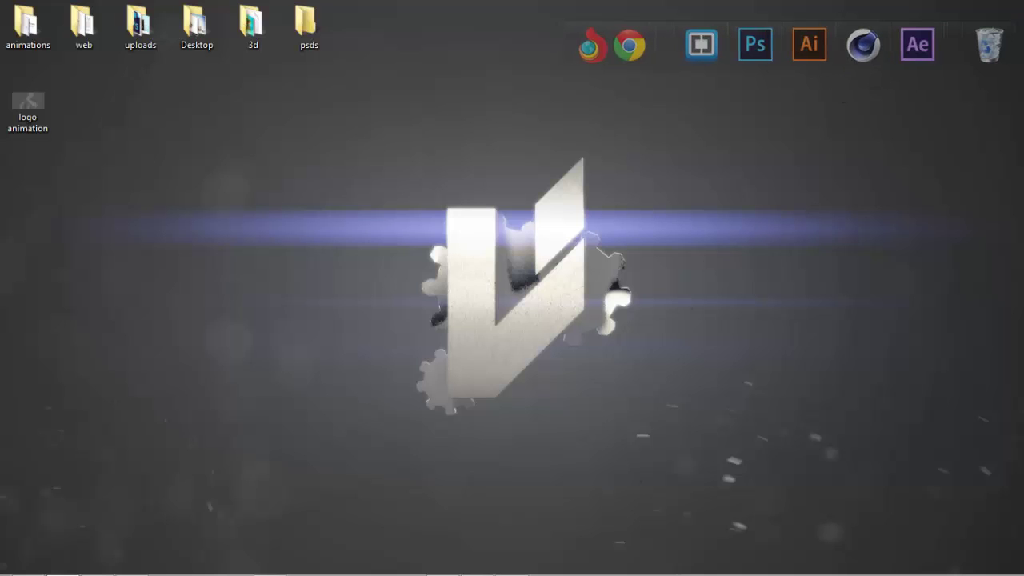
# Show the finished calligraphy scene, then minimize Cinema 4D to reach the desktop.
pyautogui.moveTo(464, 569)
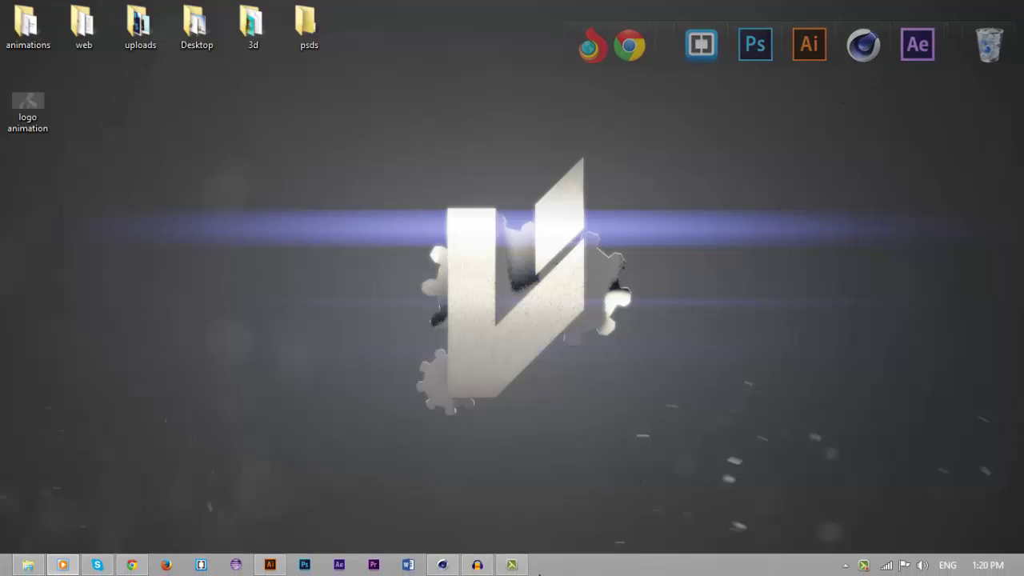
pyautogui.click(444, 566)
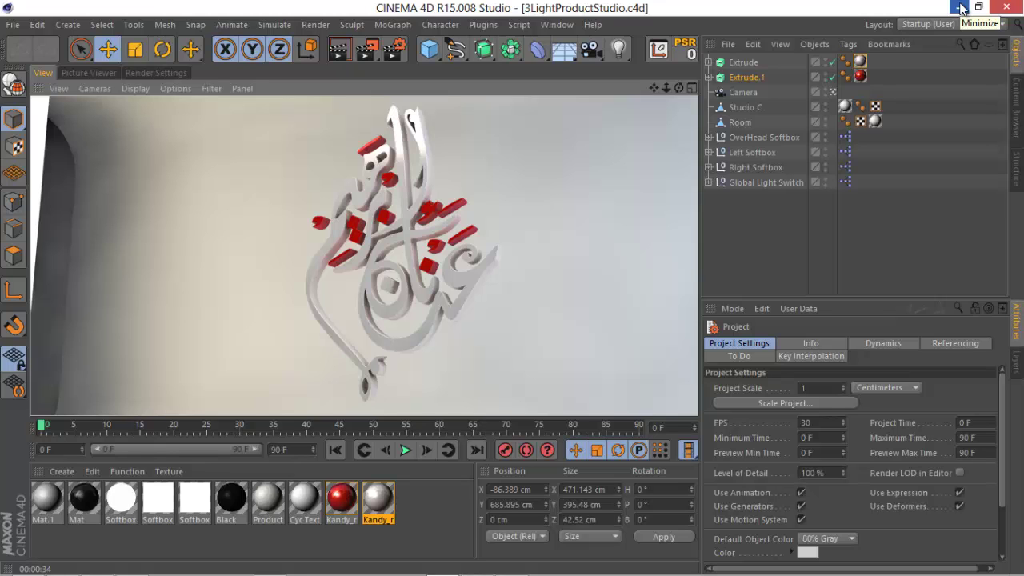
pyautogui.click(962, 7)
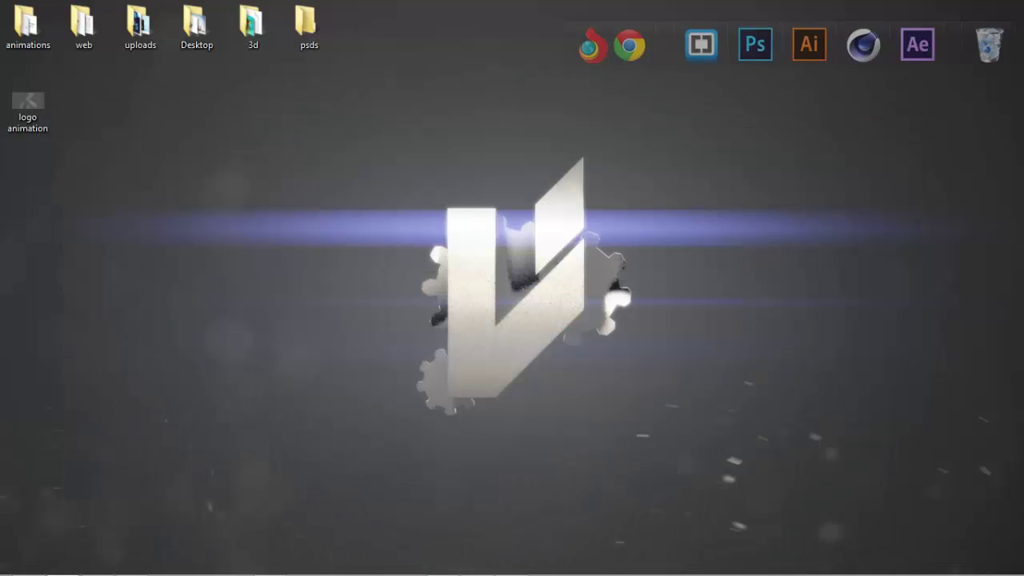
# Open the Al-Rahman calligraphy page in Chrome and copy the calligraphy image.
pyautogui.moveTo(203, 571)
pyautogui.click(137, 565)
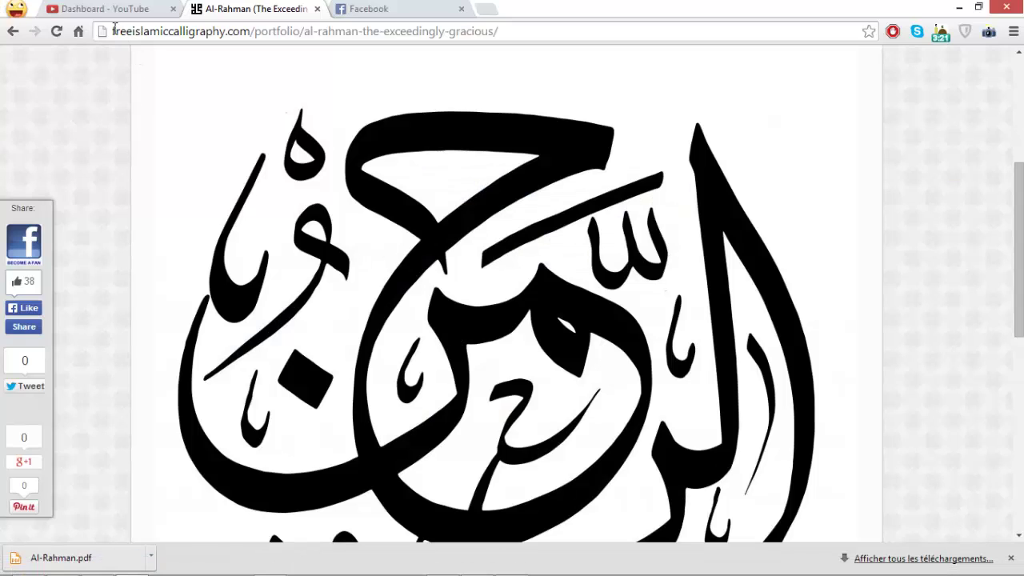
pyautogui.moveTo(114, 28); pyautogui.dragTo(252, 29)
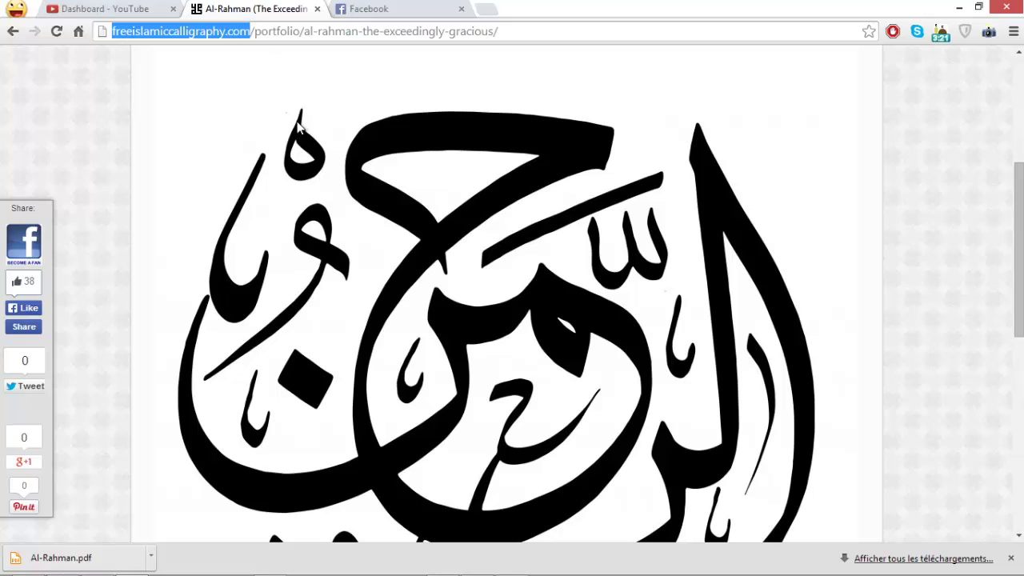
pyautogui.moveTo(1019, 192); pyautogui.dragTo(1012, 234)
pyautogui.rightClick(471, 173)
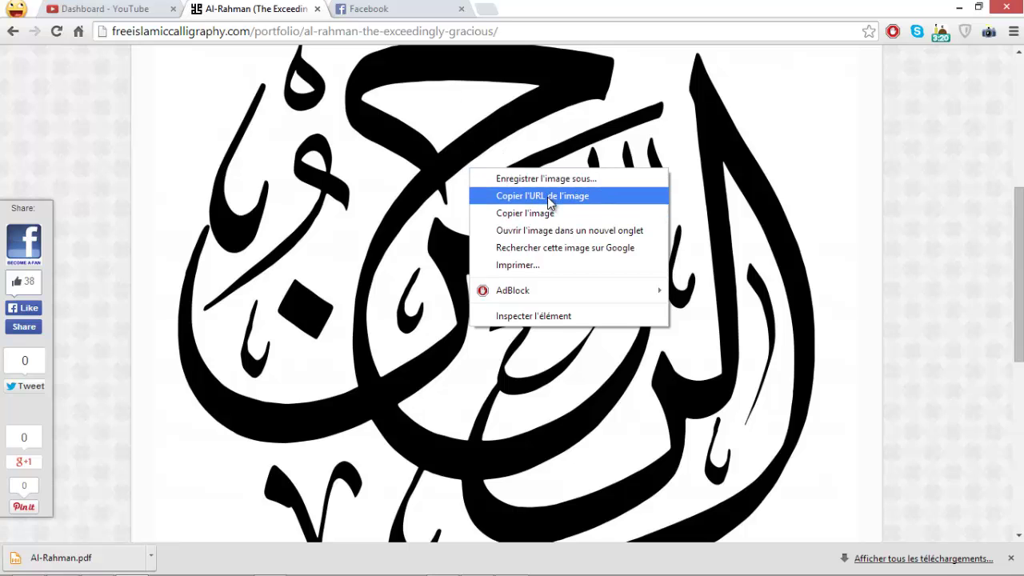
pyautogui.click(544, 214)
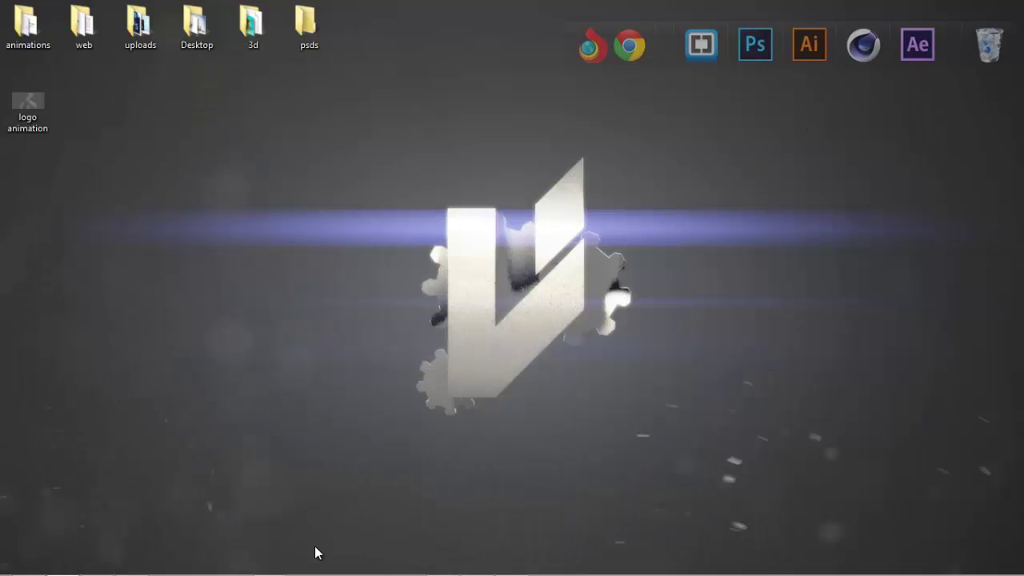
# Paste the copied Al-Rahman image into Illustrator's Untitled-1 document and zoom out to the artboard.
pyautogui.moveTo(314, 573)
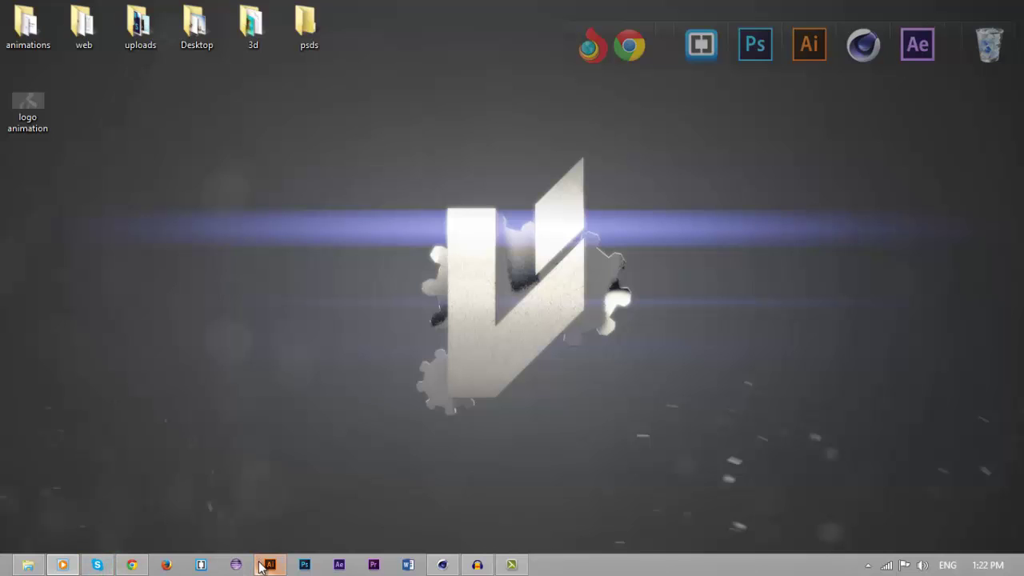
pyautogui.click(260, 566)
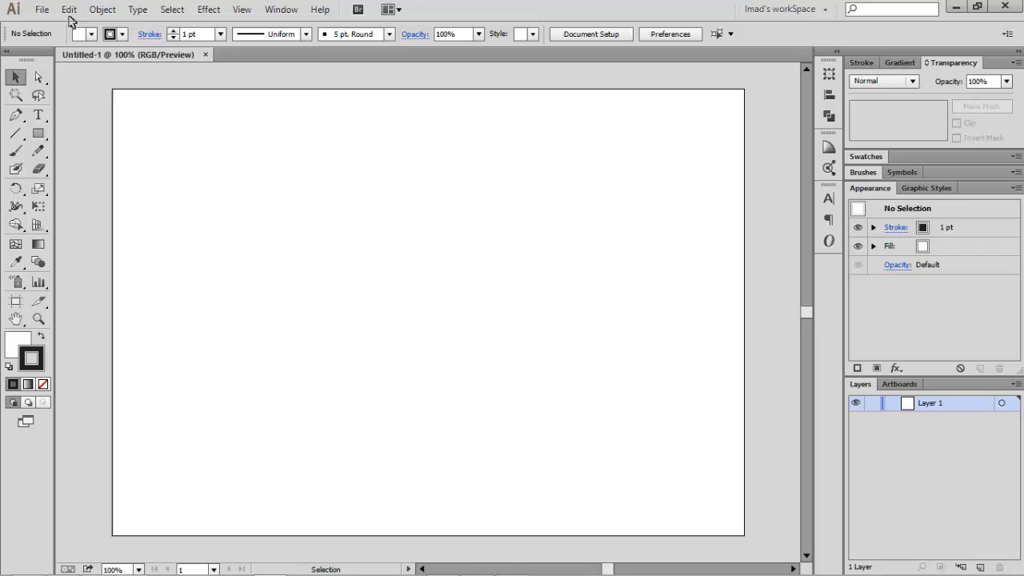
pyautogui.click(70, 11)
pyautogui.click(90, 98)
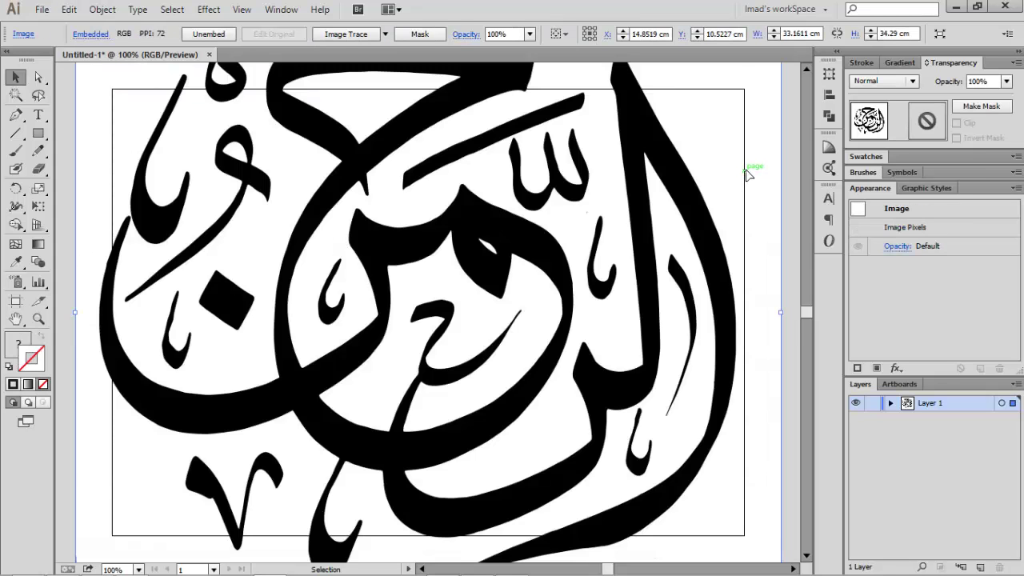
pyautogui.hotkey('ctrl', '-')
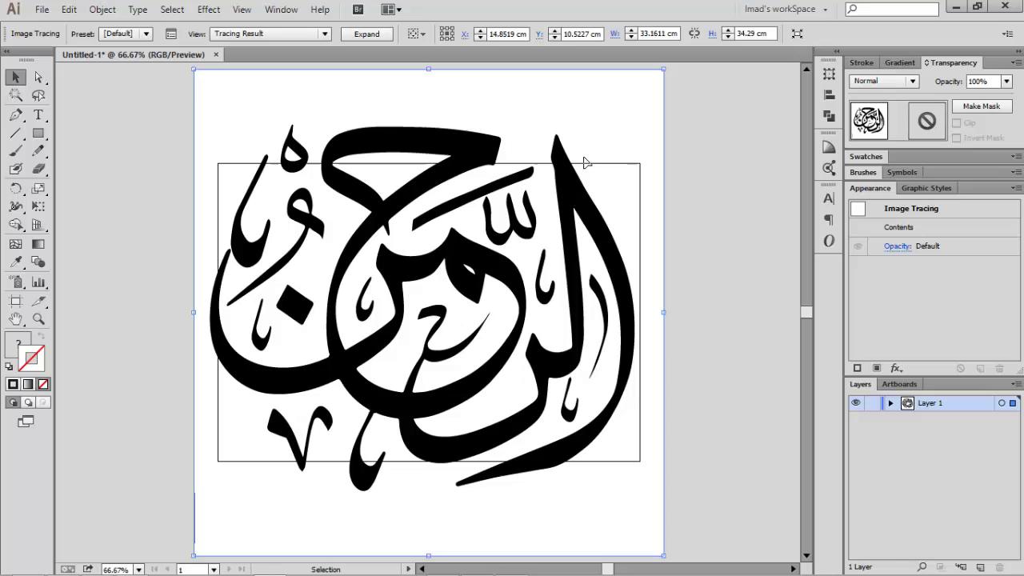
# In the advanced Image Trace options, set Corners to 76%, Paths to 40%, and enable Ignore White.
pyautogui.click(170, 35)
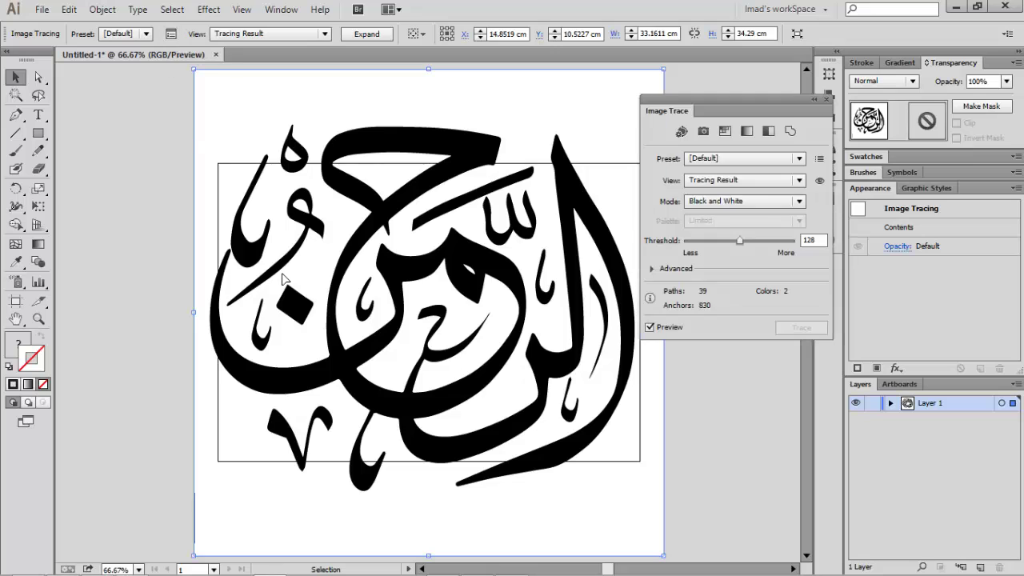
pyautogui.click(652, 269)
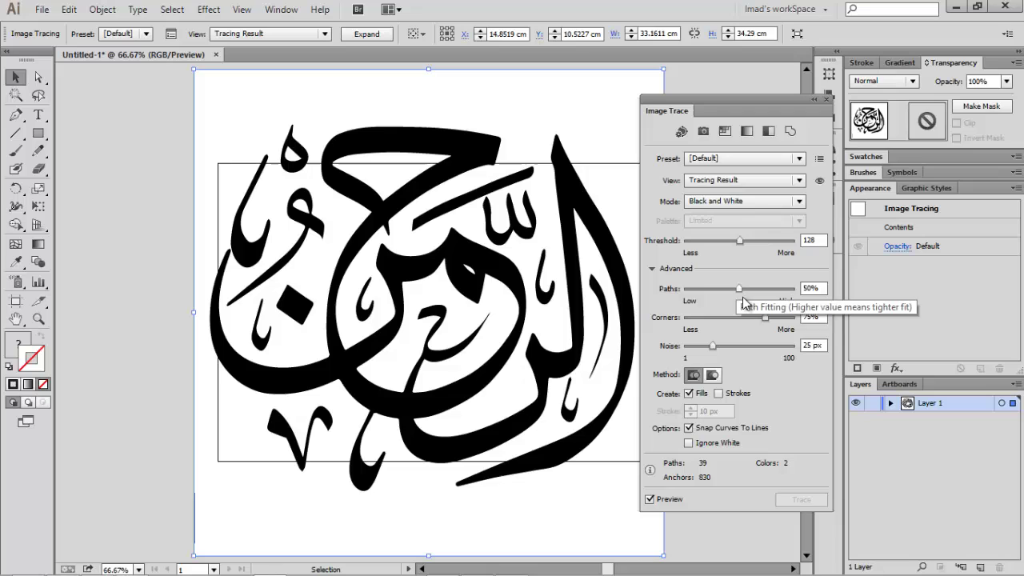
pyautogui.moveTo(765, 319)
pyautogui.mouseDown()
pyautogui.moveTo(708, 320)
pyautogui.moveTo(767, 319)
pyautogui.mouseUp()
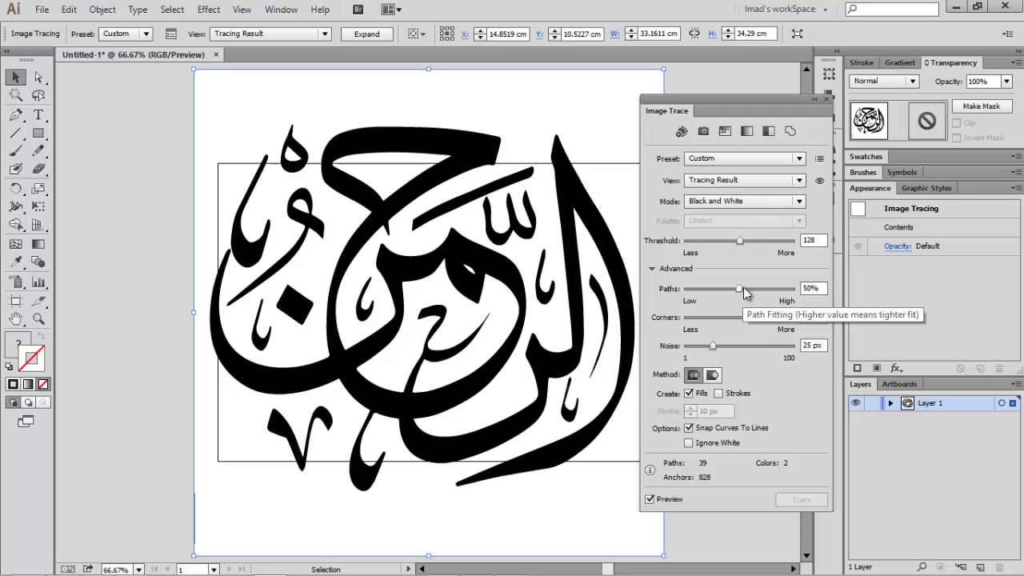
pyautogui.moveTo(743, 287)
pyautogui.mouseDown()
pyautogui.moveTo(825, 291)
pyautogui.moveTo(706, 298)
pyautogui.mouseUp()
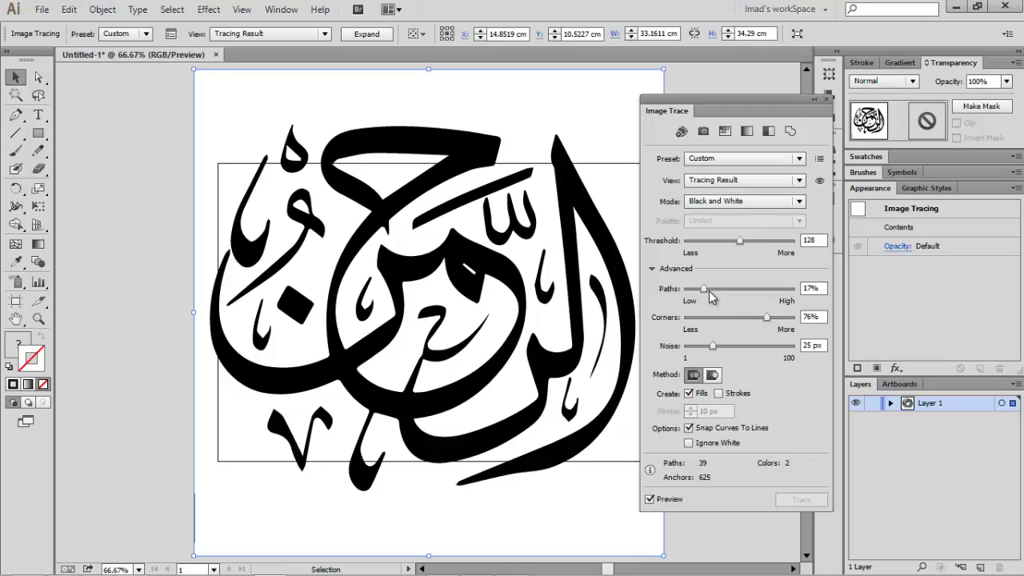
pyautogui.doubleClick(810, 286)
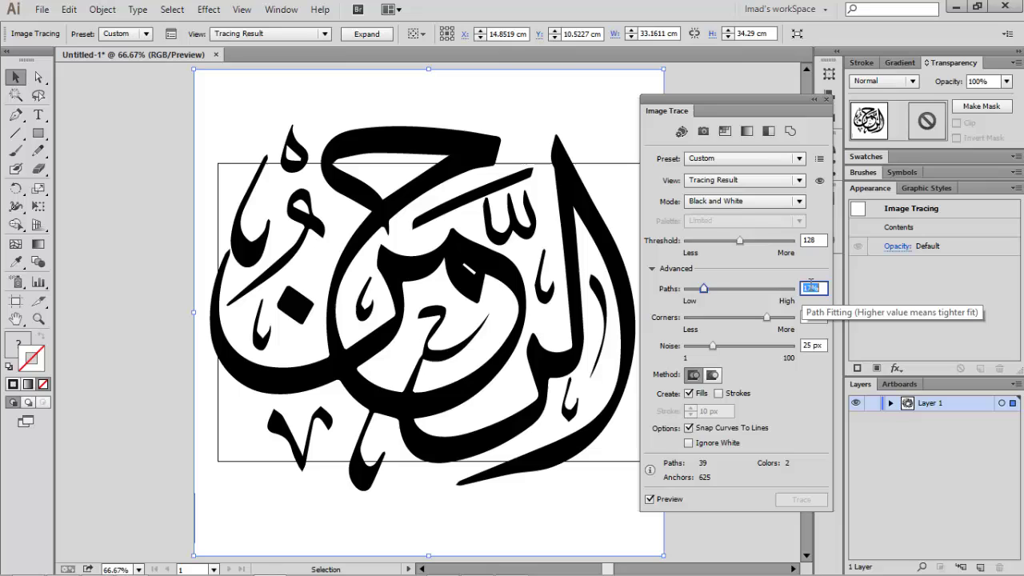
pyautogui.write('40')
pyautogui.press('Return')
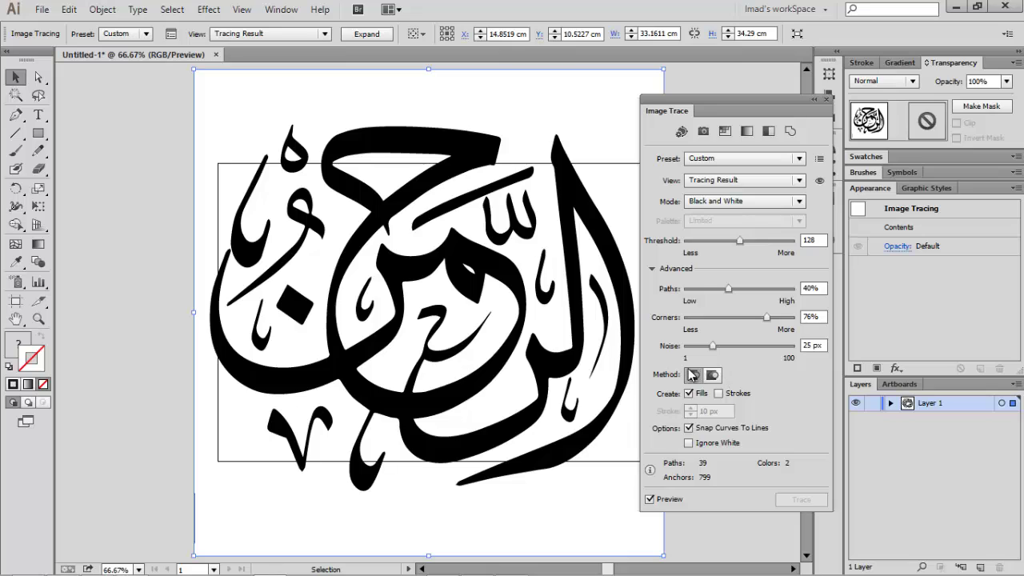
pyautogui.click(691, 444)
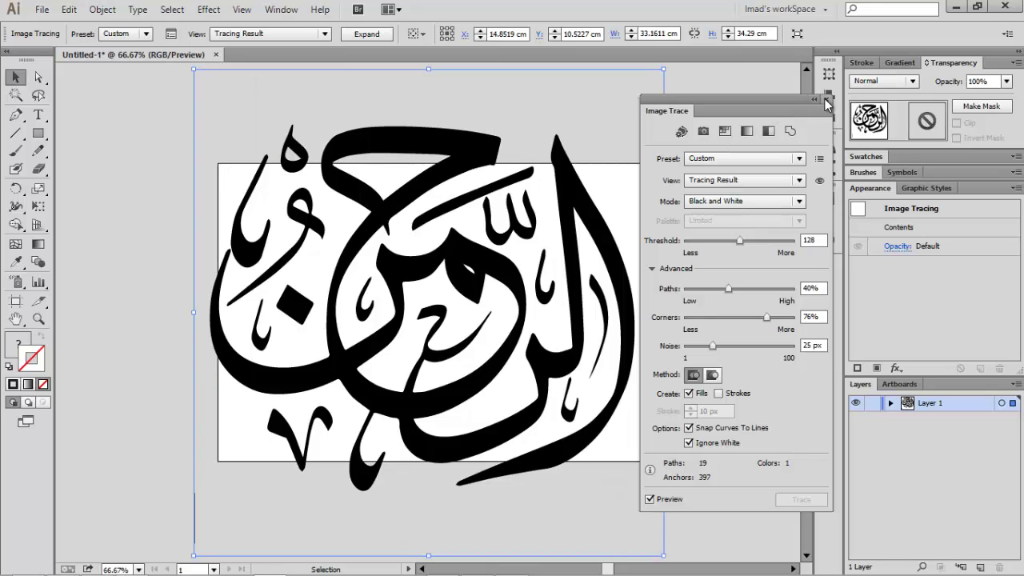
pyautogui.click(826, 100)
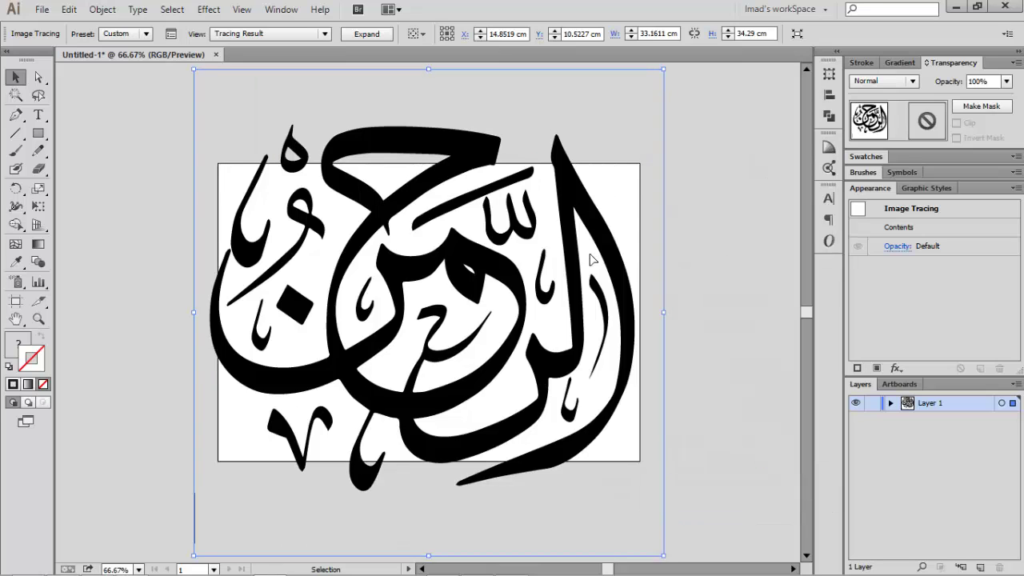
# Expand the trace into editable paths and delete the stray vertical line at the lower left.
pyautogui.click(367, 34)
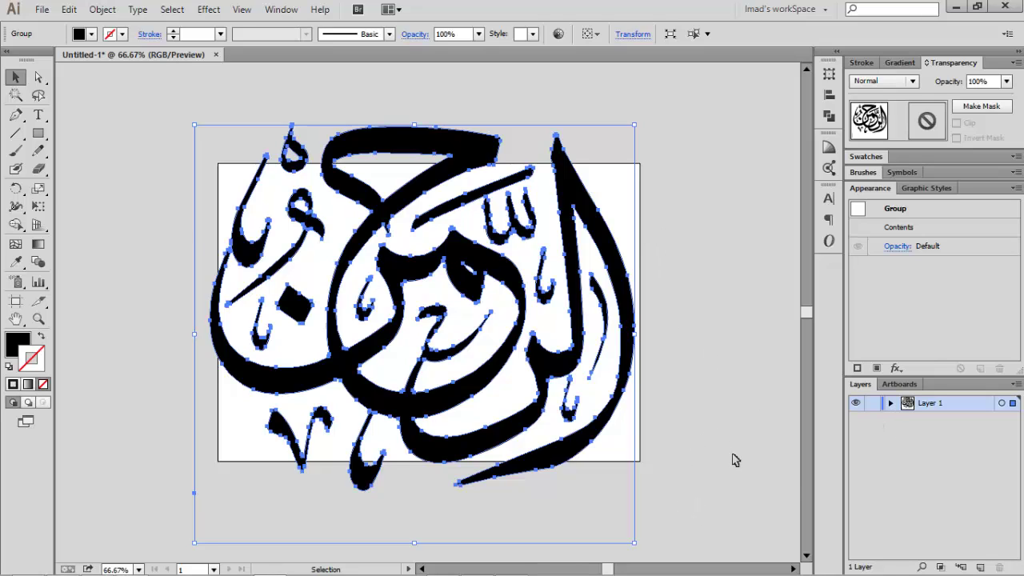
pyautogui.click(649, 493)
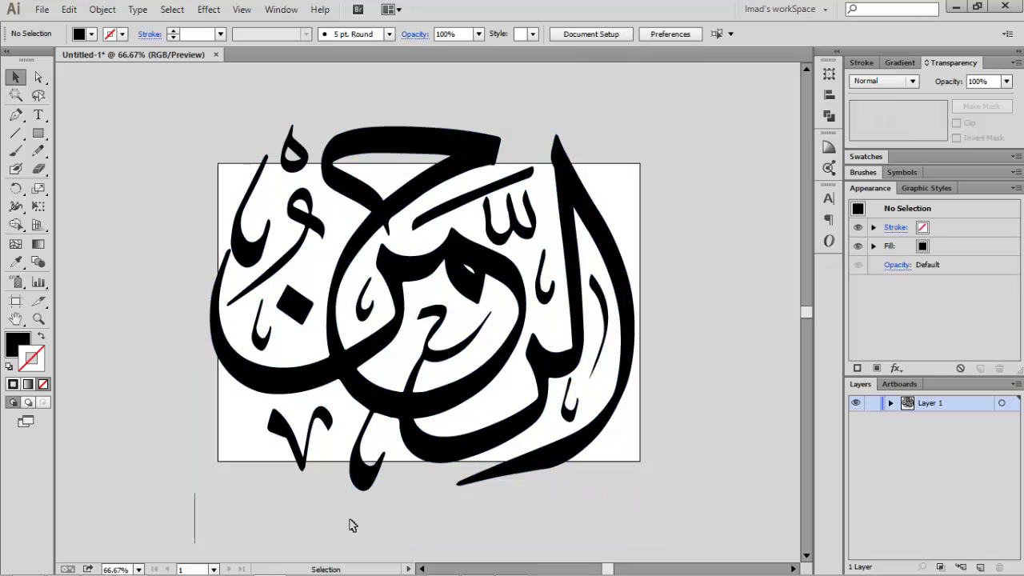
pyautogui.press('a')
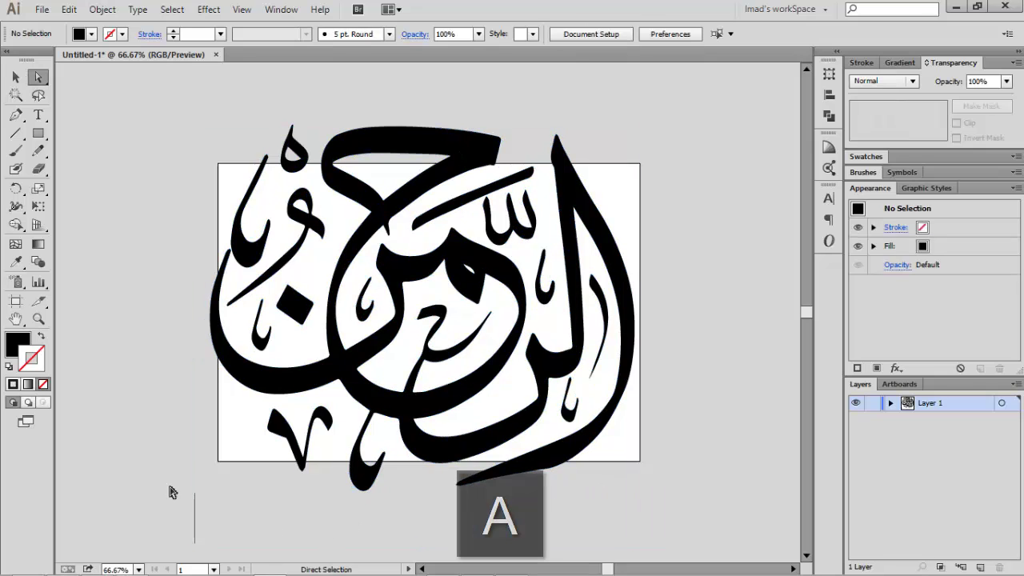
pyautogui.moveTo(176, 493); pyautogui.dragTo(244, 552)
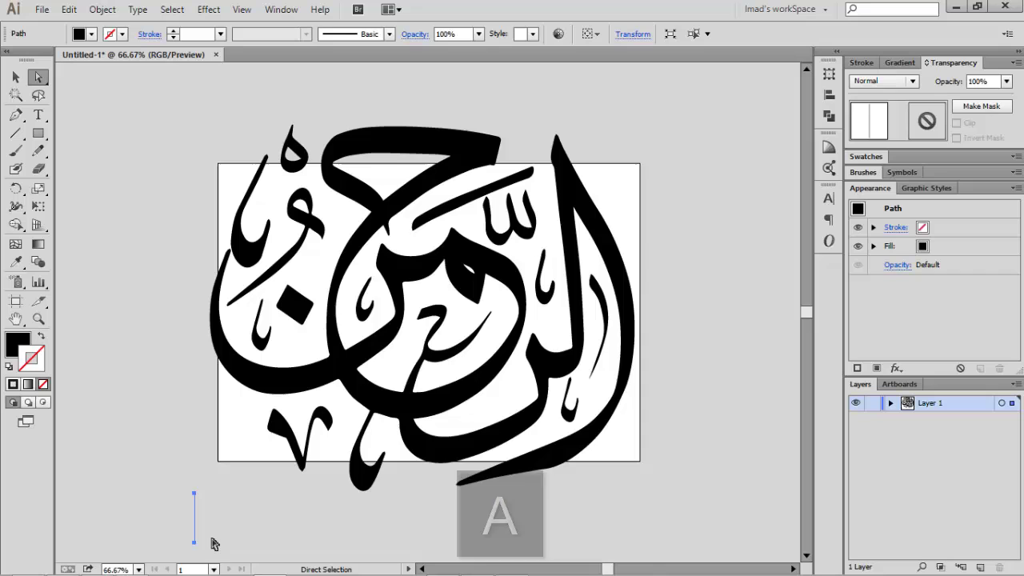
pyautogui.press('Delete')
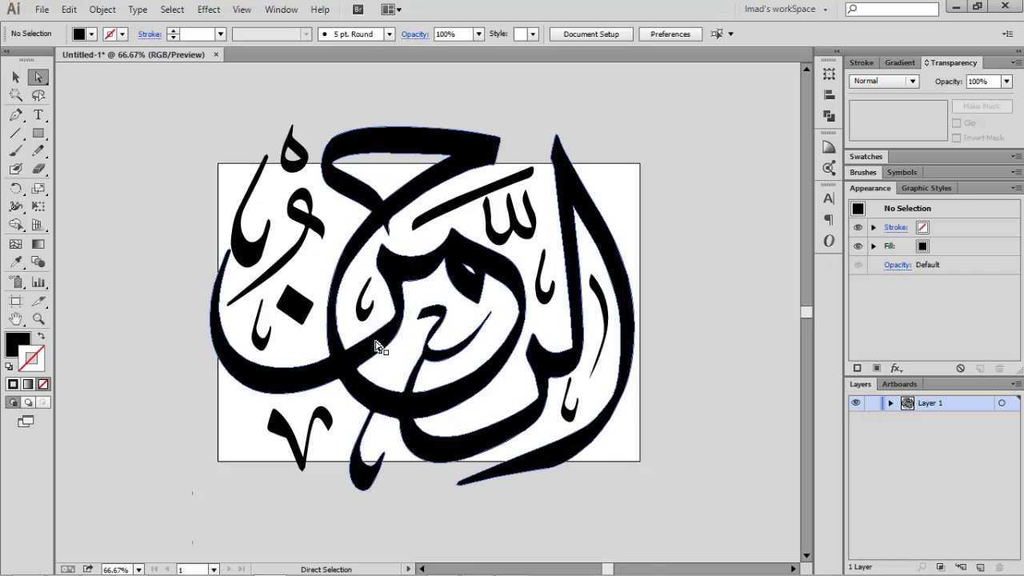
# Save the Illustrator document to the Desktop under the name path.
pyautogui.click(42, 10)
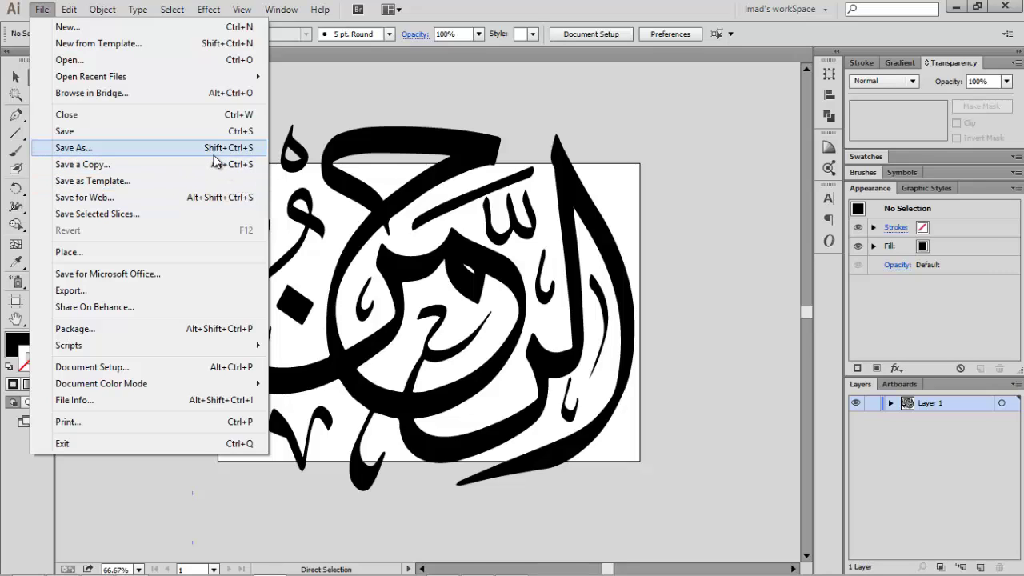
pyautogui.click(213, 153)
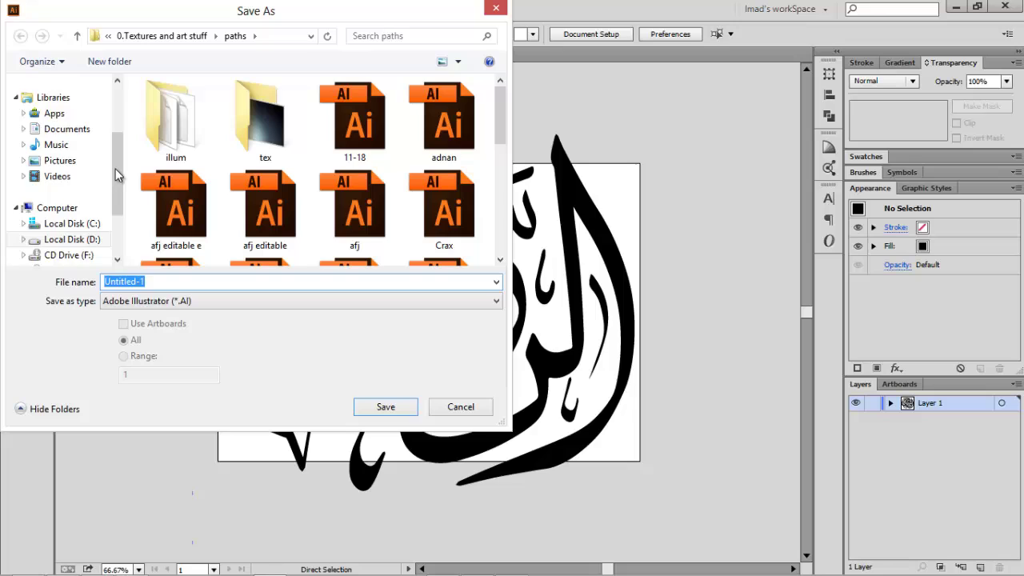
pyautogui.scroll(3, 78, 152)
pyautogui.click(62, 151)
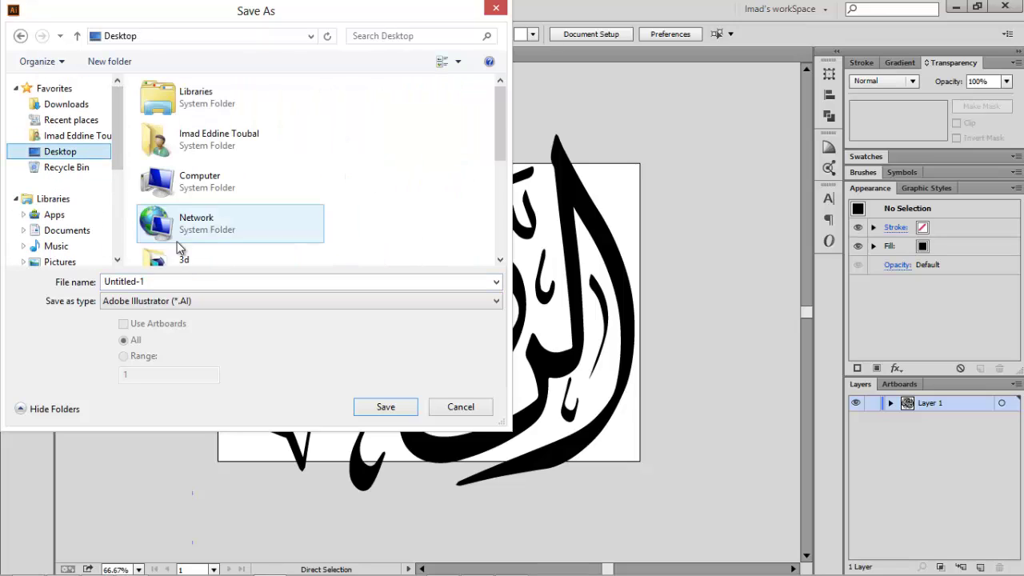
pyautogui.click(165, 301)
pyautogui.click(164, 301)
pyautogui.doubleClick(161, 283)
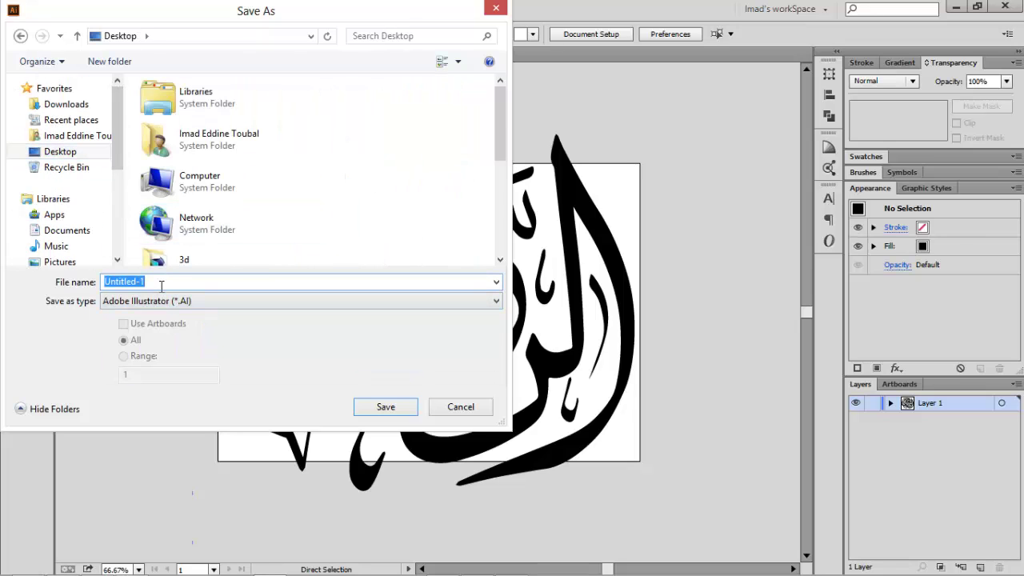
pyautogui.write('path')
pyautogui.click(385, 407)
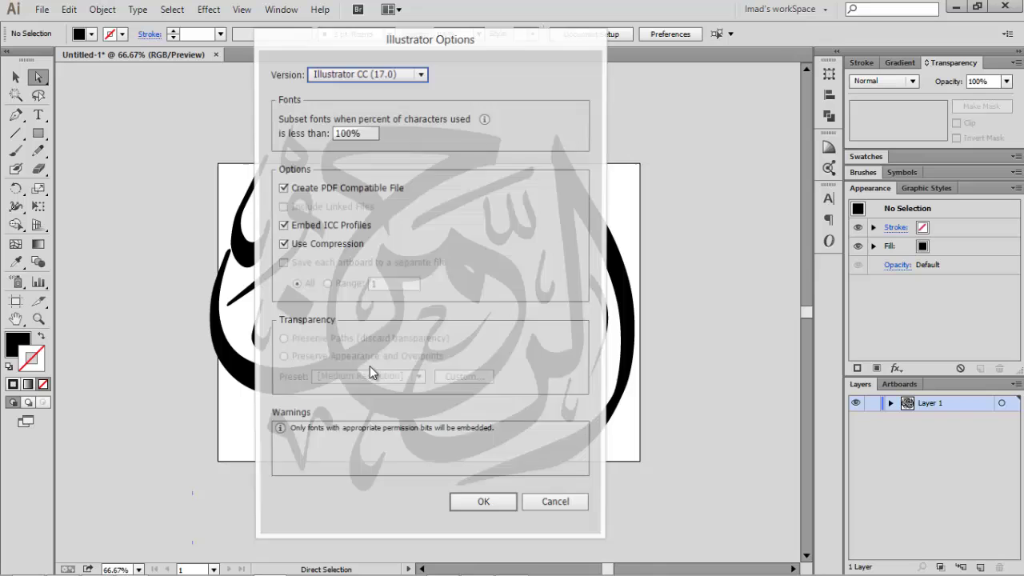
# Choose the Illustrator 8 version, accept the legacy warning, and minimize Illustrator.
pyautogui.click(366, 77)
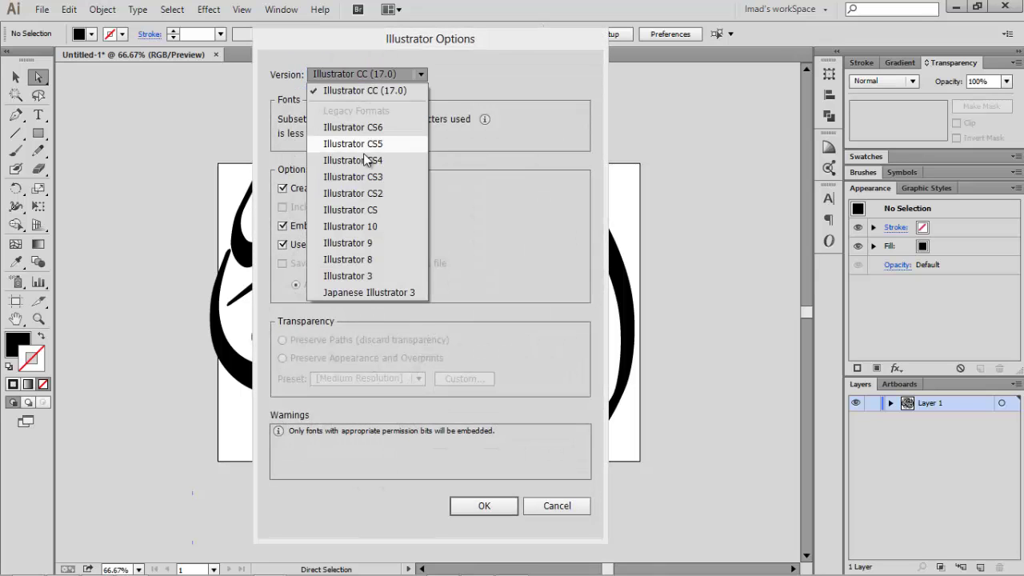
pyautogui.click(382, 259)
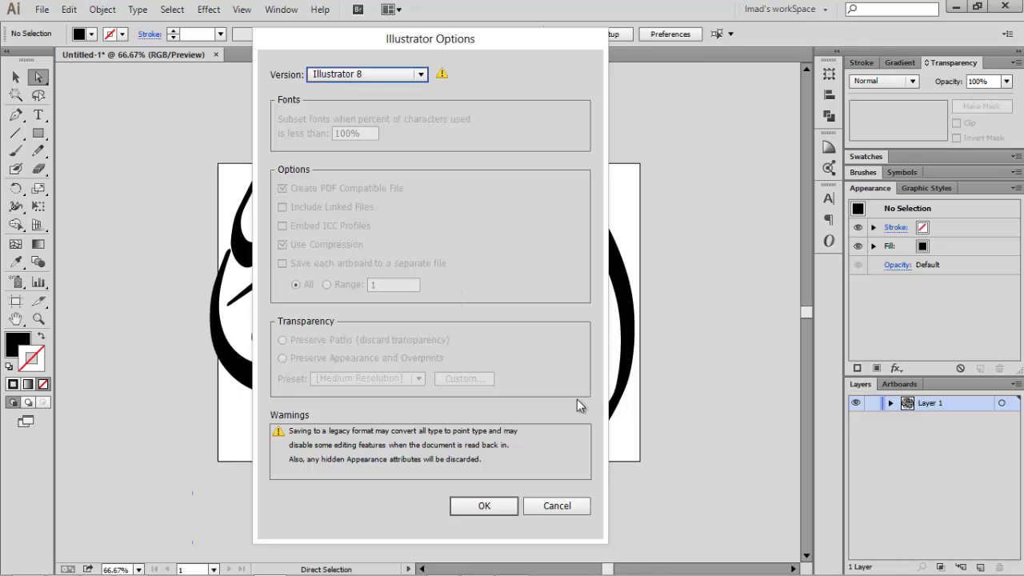
pyautogui.click(498, 507)
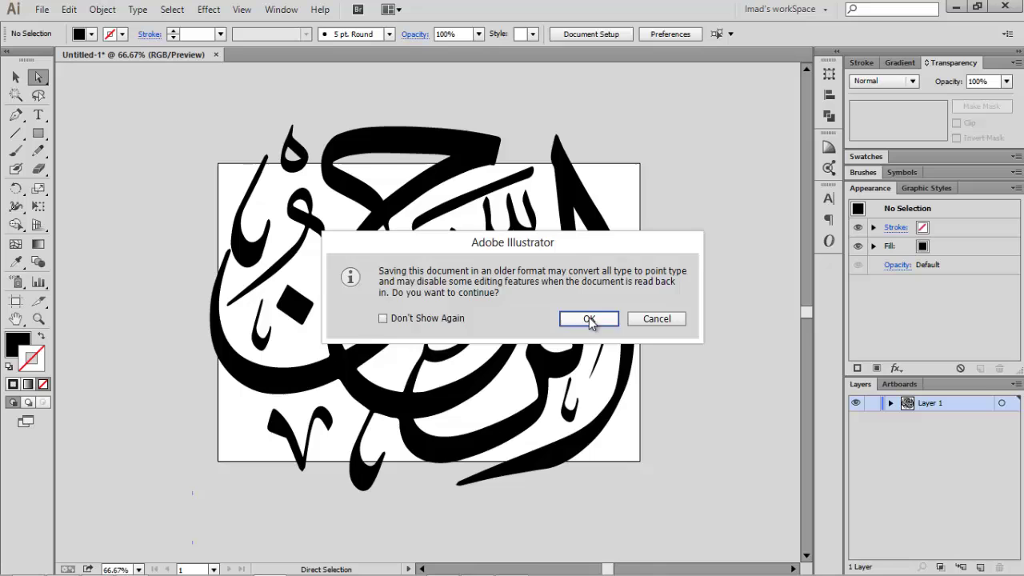
pyautogui.click(588, 320)
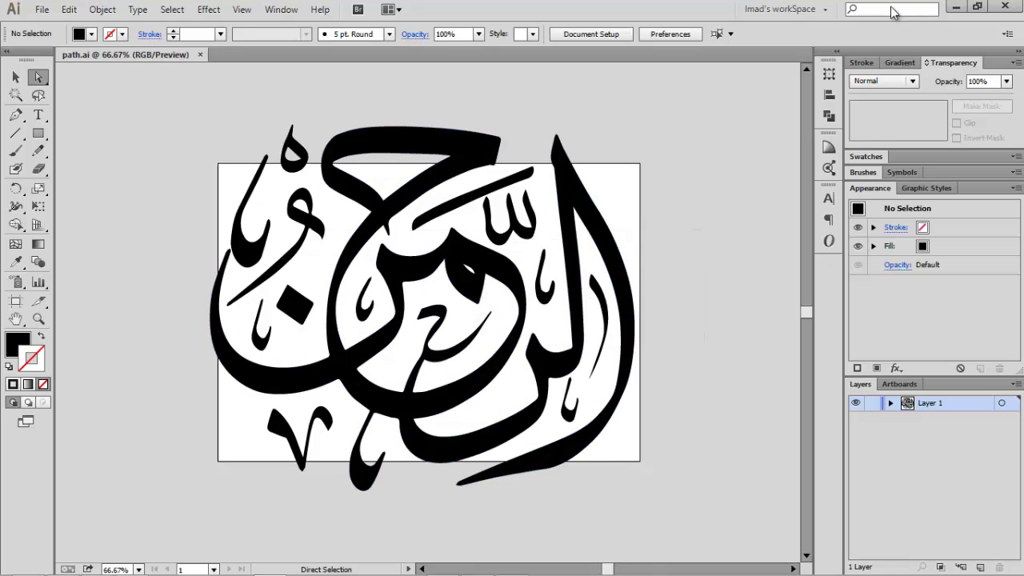
pyautogui.click(958, 7)
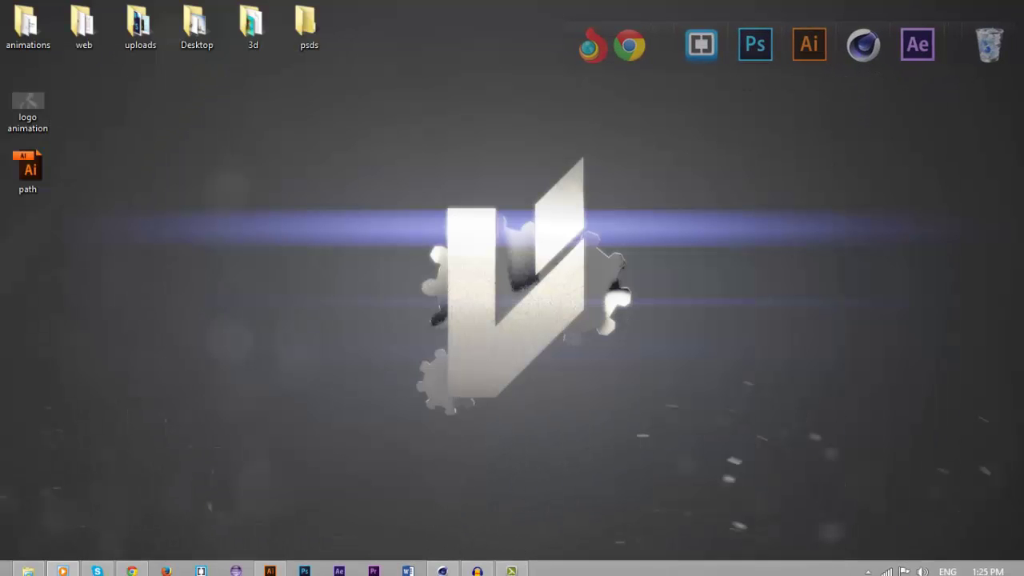
# Restore Cinema 4D and create a new empty project.
pyautogui.click(441, 570)
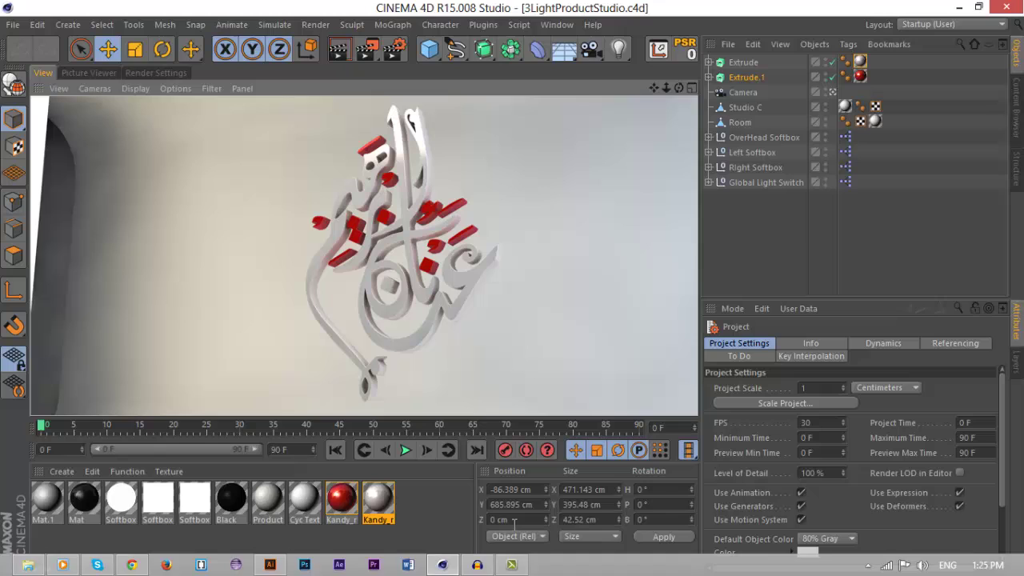
pyautogui.click(748, 78)
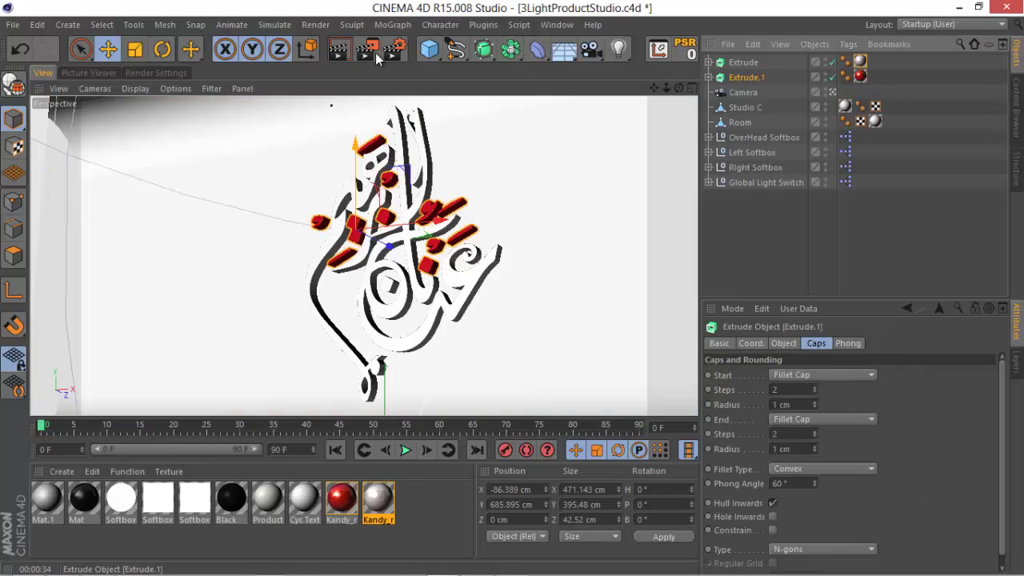
pyautogui.click(13, 24)
pyautogui.click(24, 50)
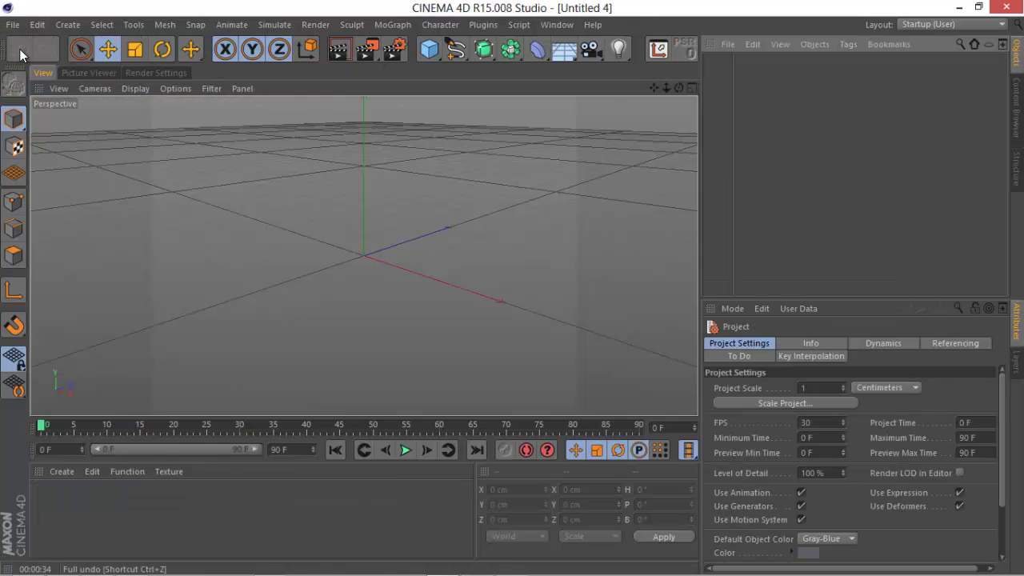
# Merge Desktop/path.ai into the scene with the default Illustrator import settings.
pyautogui.click(12, 25)
pyautogui.click(40, 76)
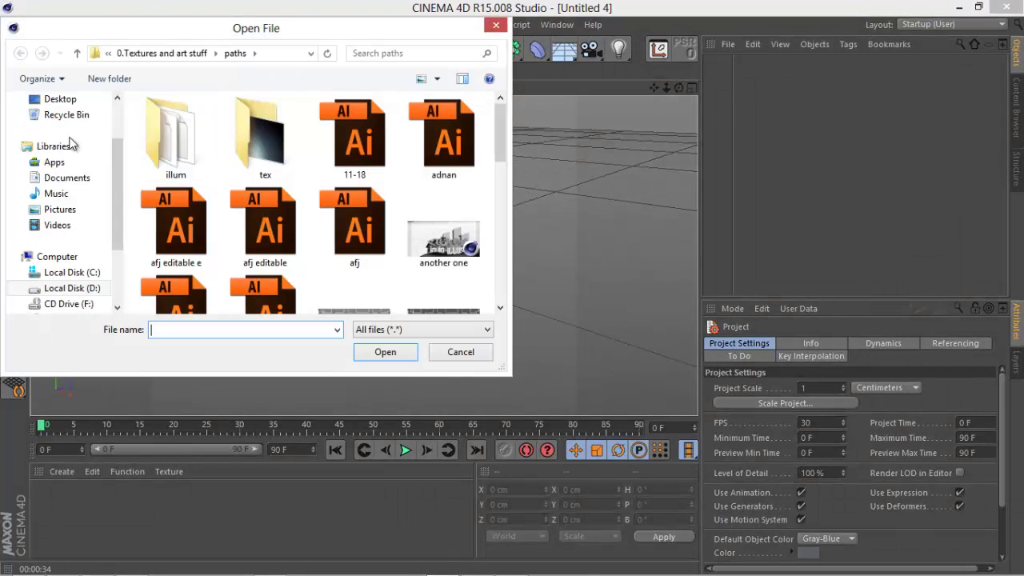
pyautogui.click(66, 100)
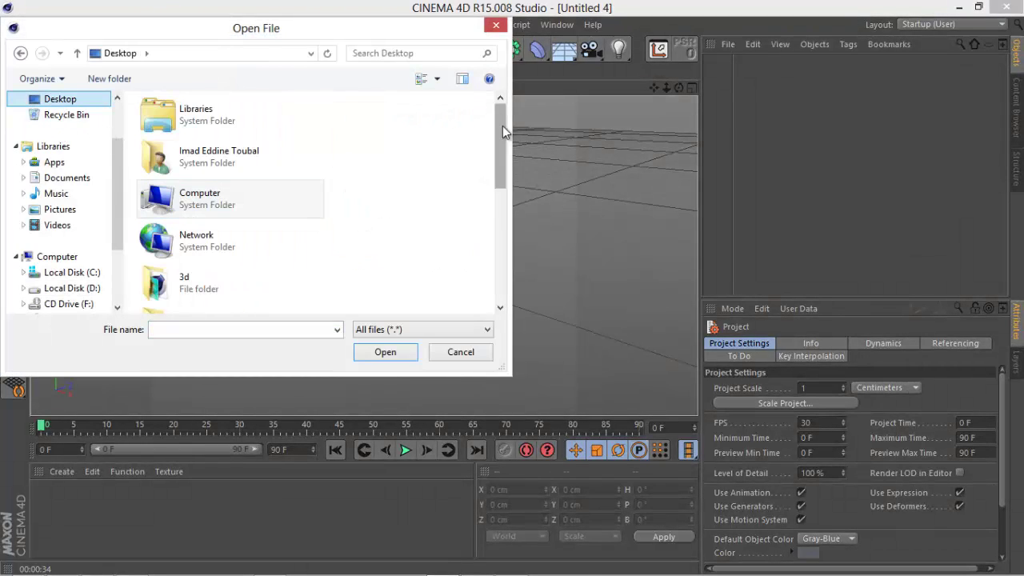
pyautogui.moveTo(502, 126); pyautogui.dragTo(493, 300)
pyautogui.click(274, 308)
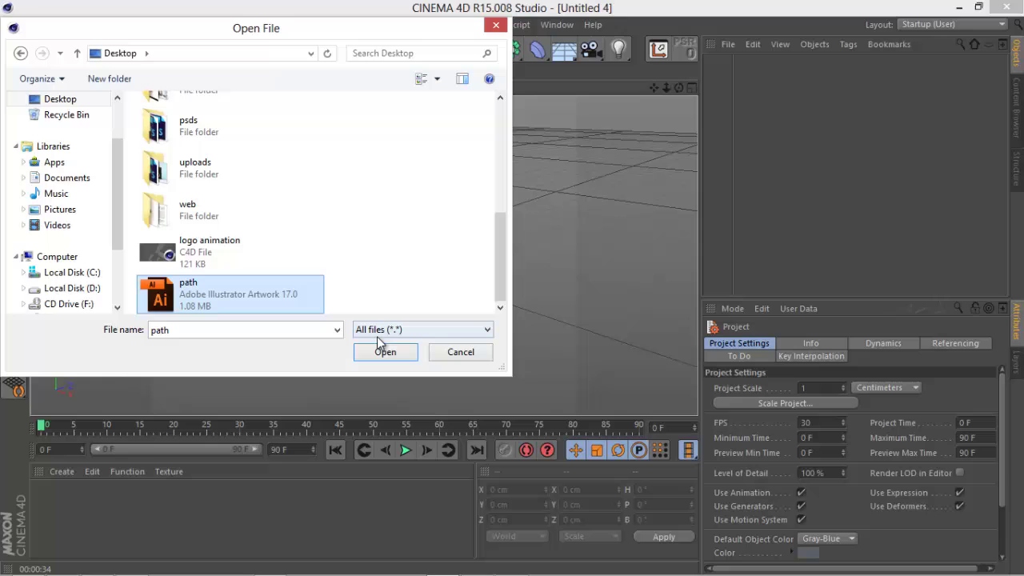
pyautogui.click(384, 353)
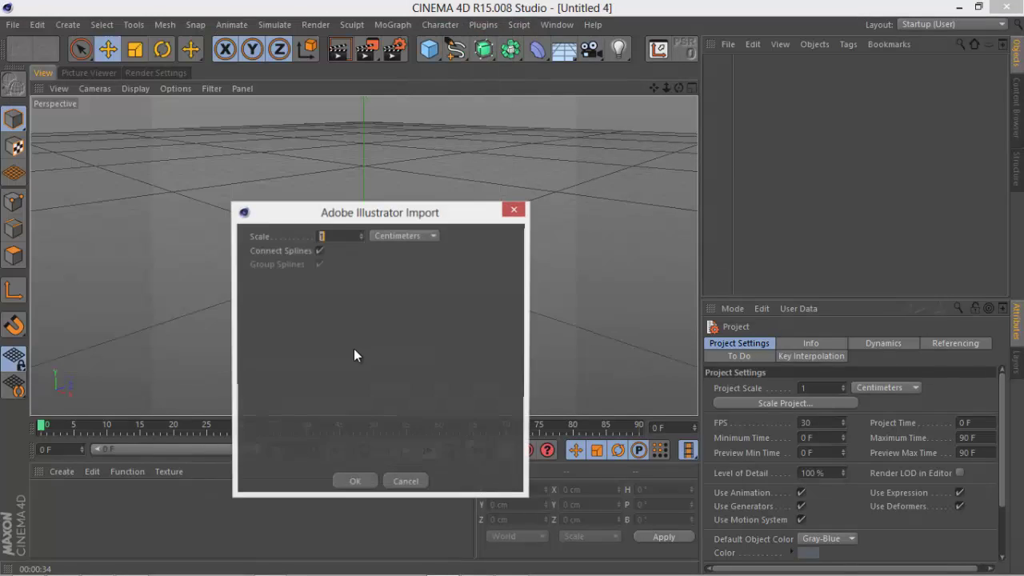
pyautogui.click(355, 482)
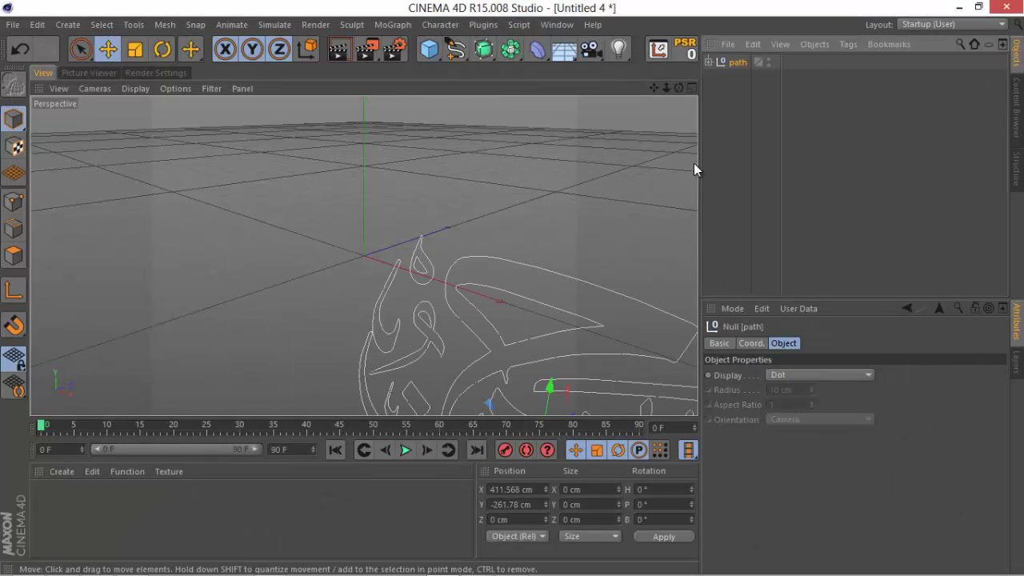
# Reset the path null's position, rotation and scale to zero with Reset PSR.
pyautogui.click(684, 52)
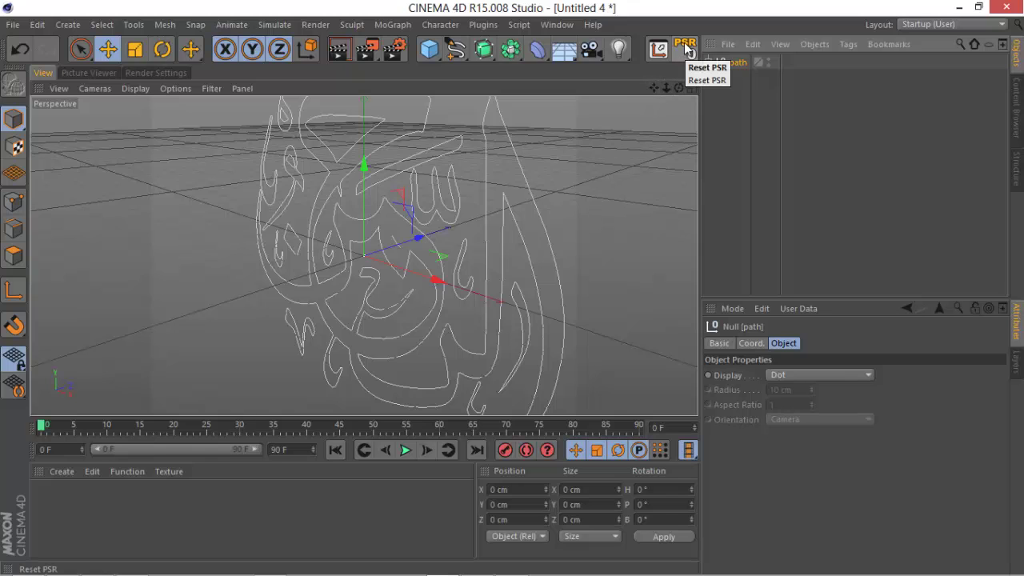
pyautogui.hotkey('shift', 'c')
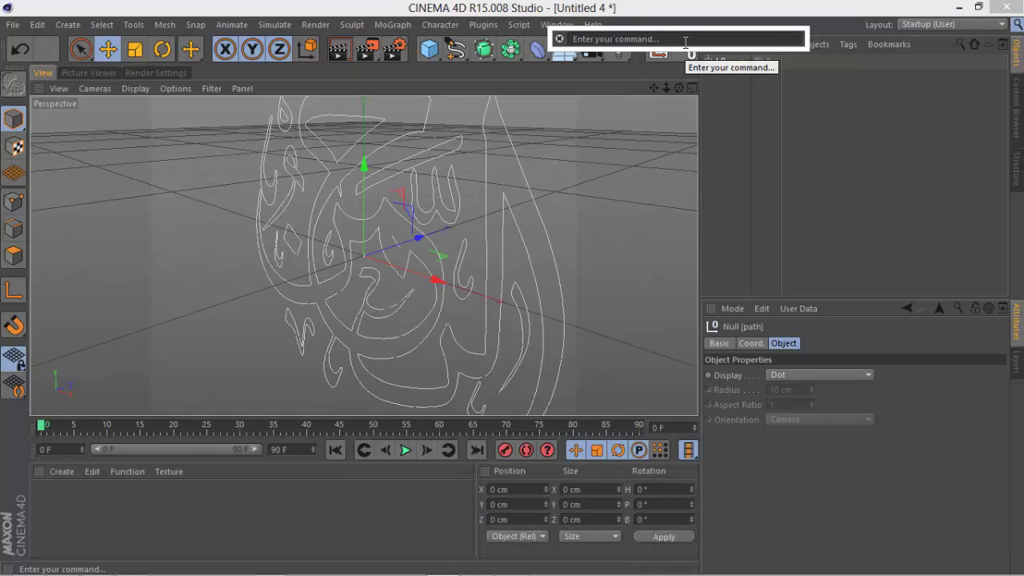
pyautogui.write('rese')
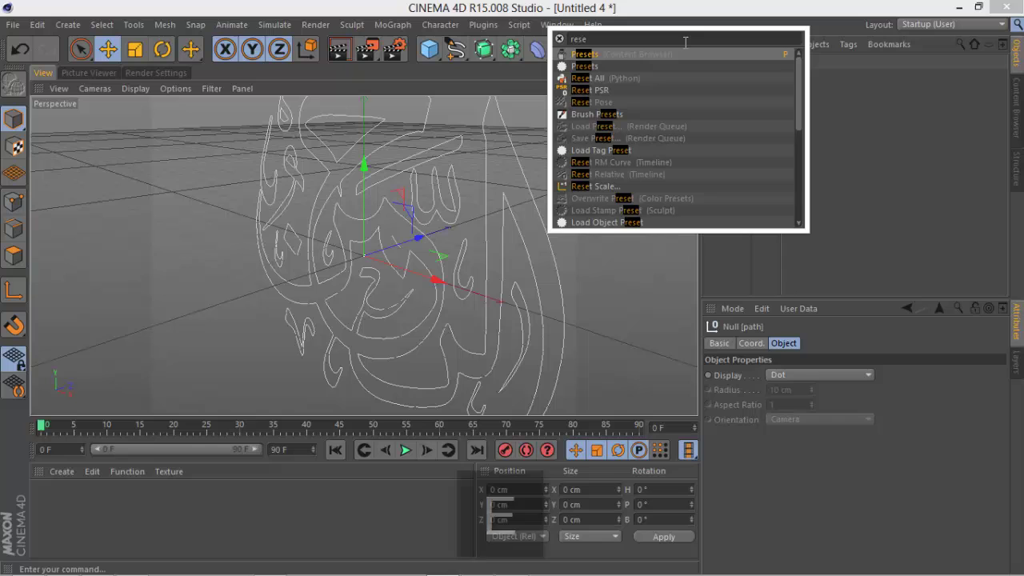
pyautogui.write('t ps')
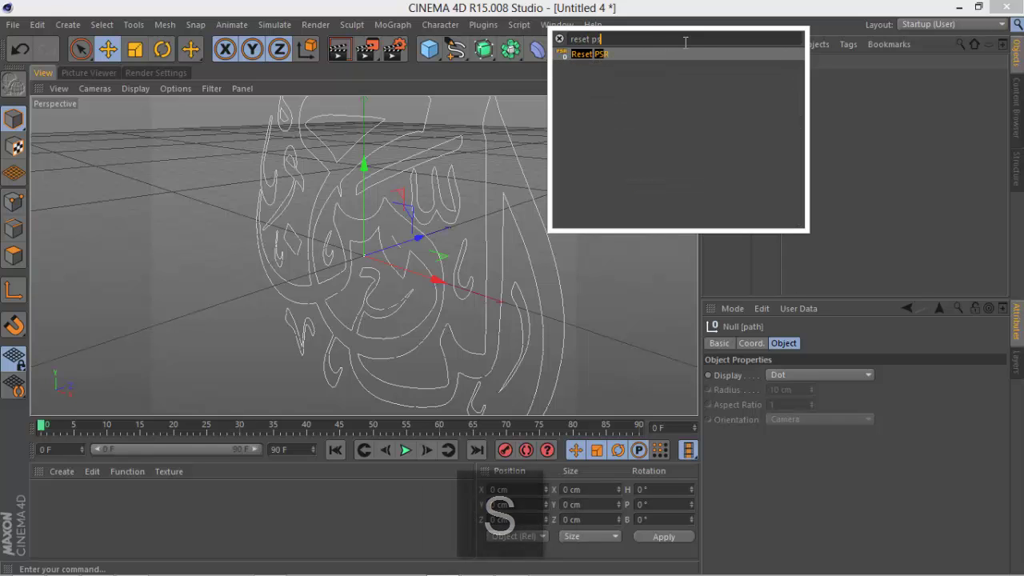
pyautogui.press('Return')
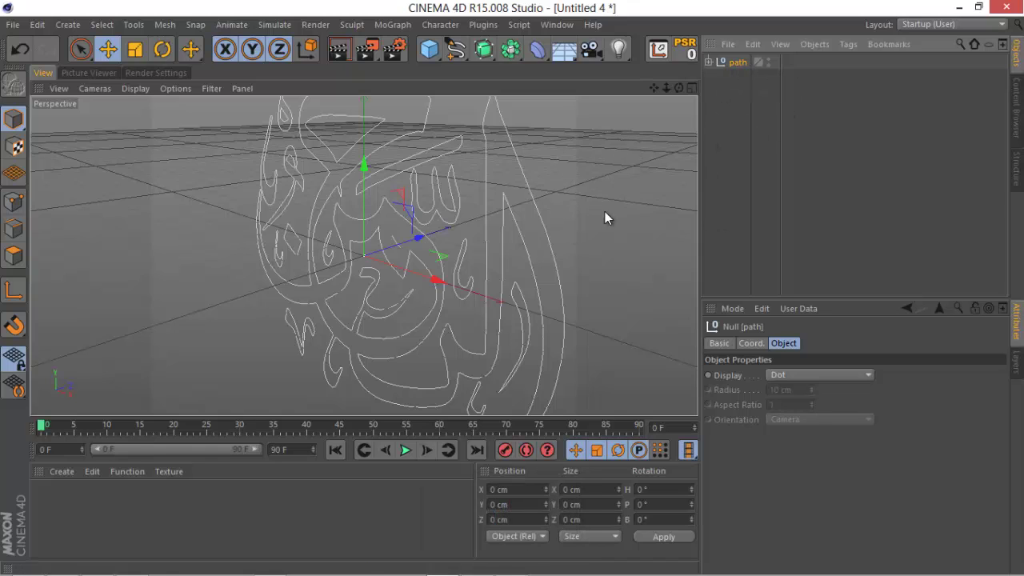
# Expand the path group and delete the Path 4 spline.
pyautogui.click(710, 62)
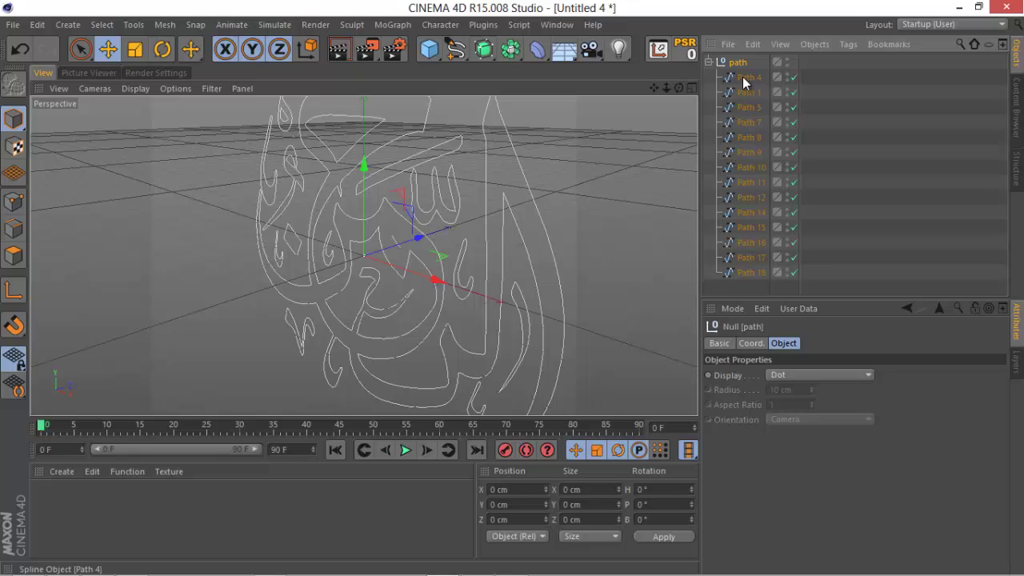
pyautogui.click(746, 78)
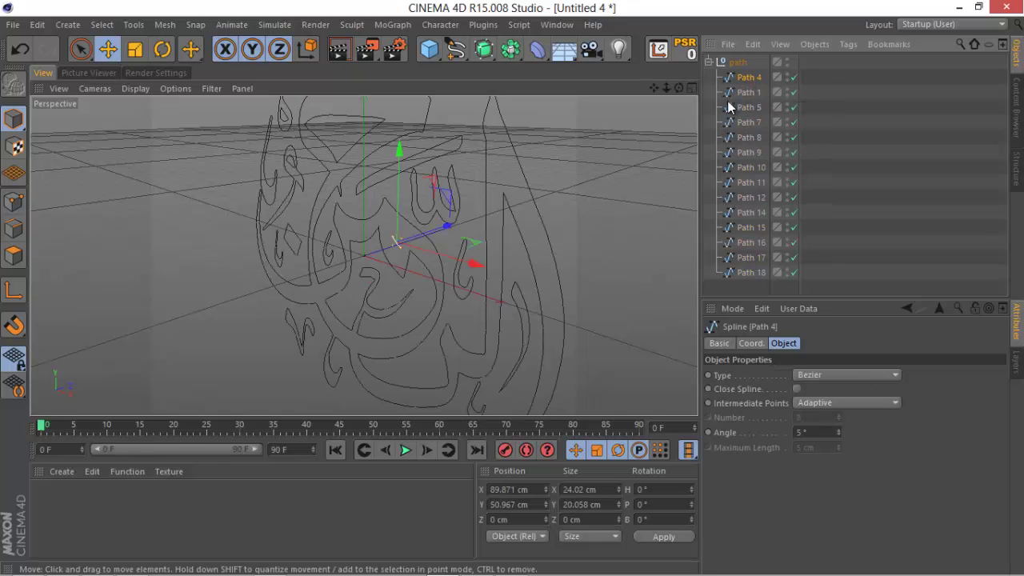
pyautogui.moveTo(678, 88); pyautogui.dragTo(514, 288)
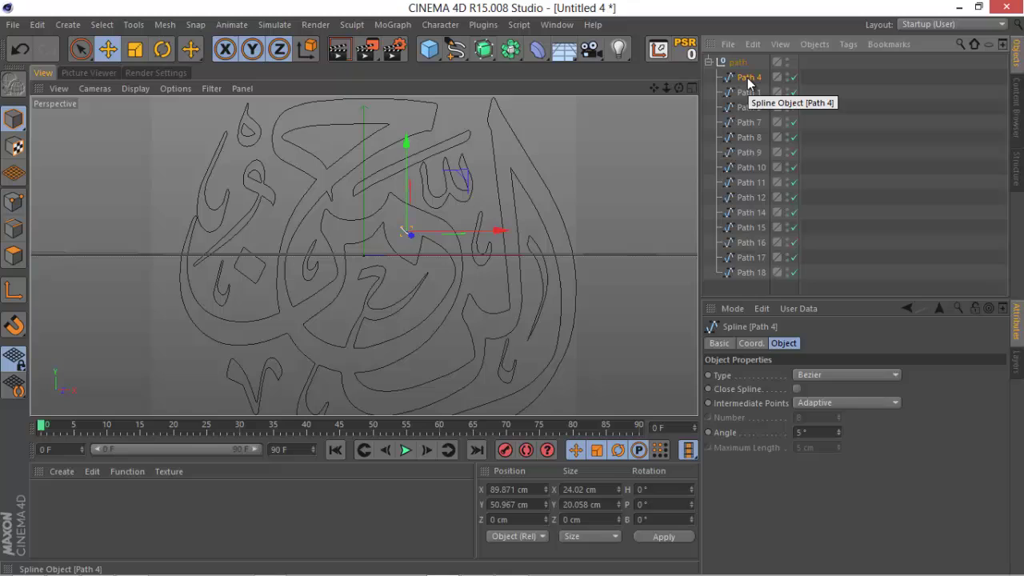
pyautogui.press('Delete')
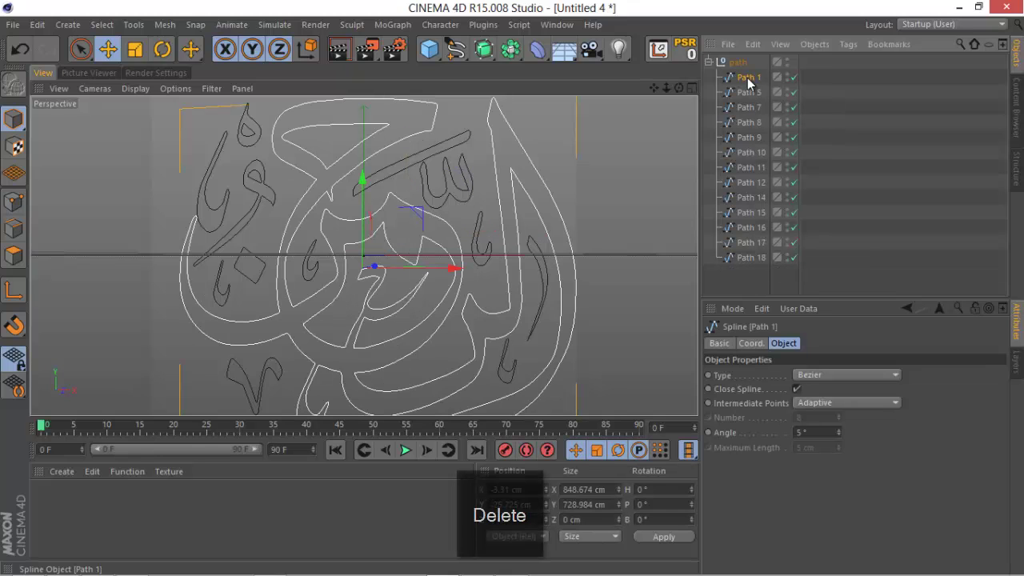
# Move Path 1 and Path 7 out of the path group and select both.
pyautogui.moveTo(749, 83); pyautogui.dragTo(738, 60)
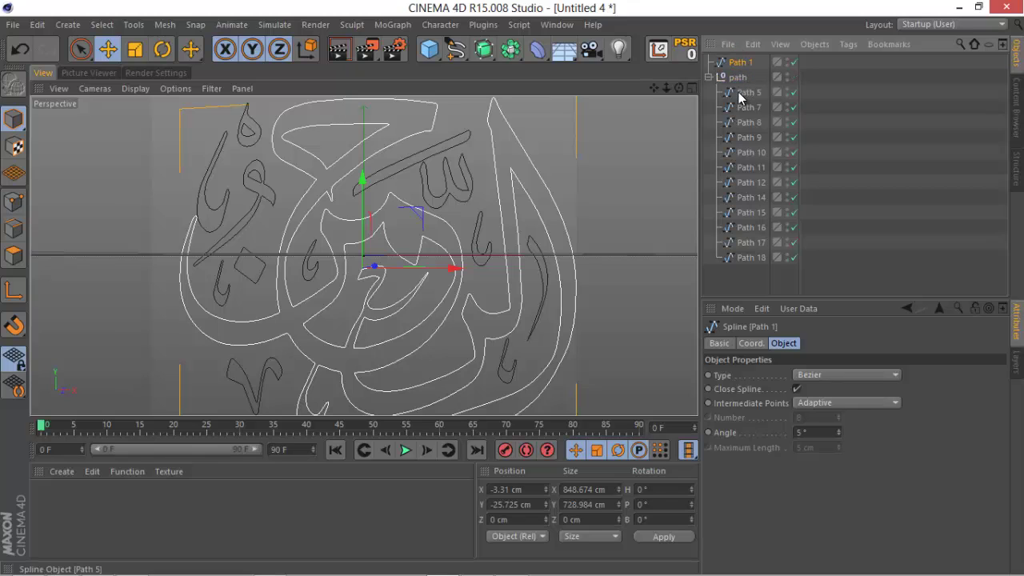
pyautogui.click(740, 94)
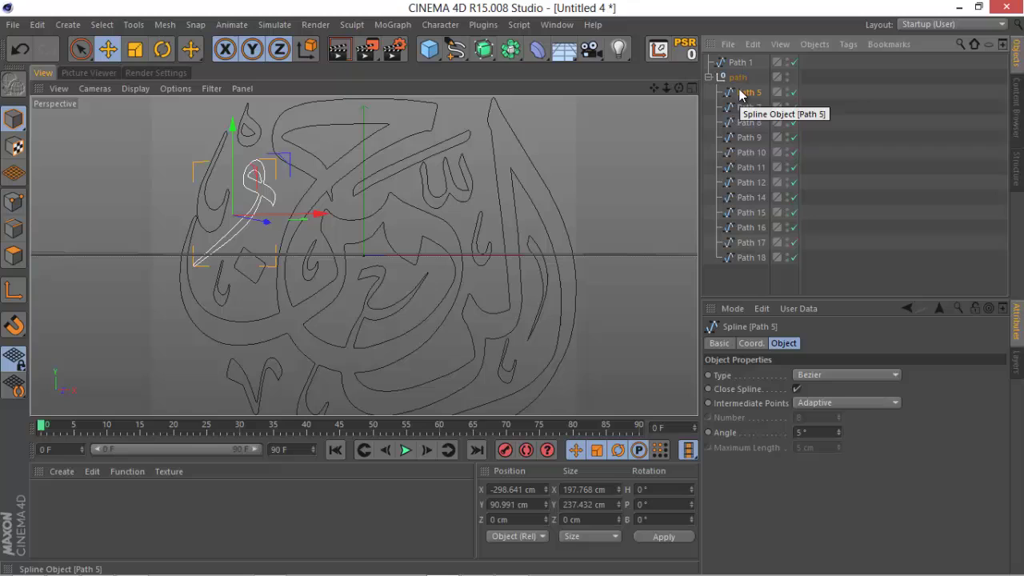
pyautogui.press('Down')
pyautogui.press('Down')
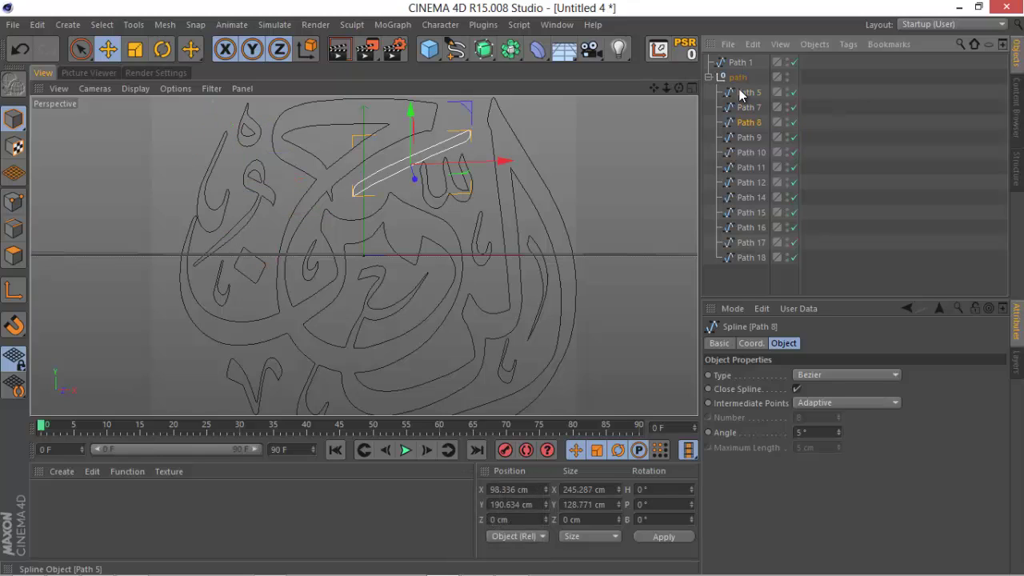
pyautogui.press('Up')
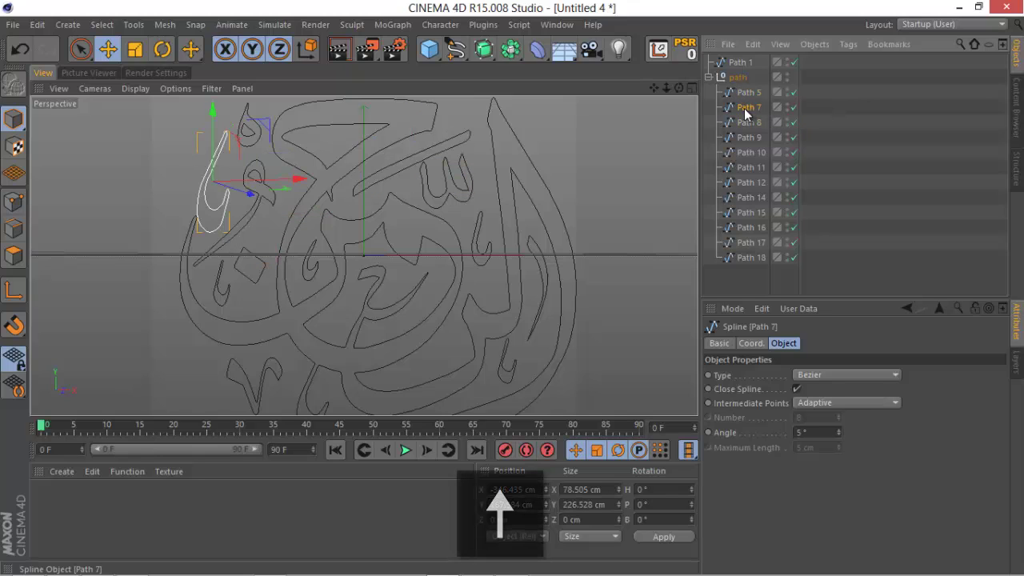
pyautogui.moveTo(745, 113); pyautogui.dragTo(731, 71)
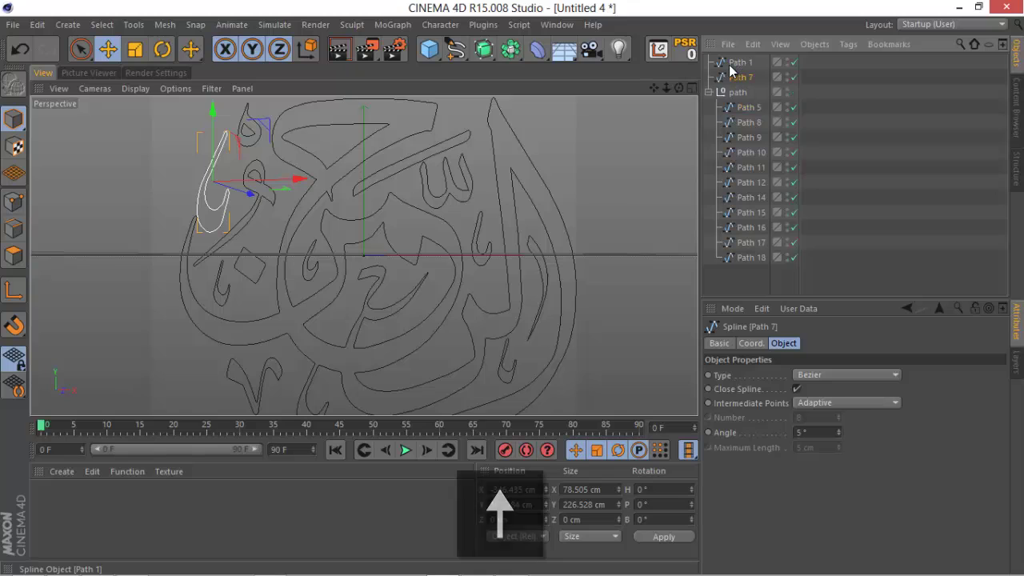
pyautogui.click(737, 63)
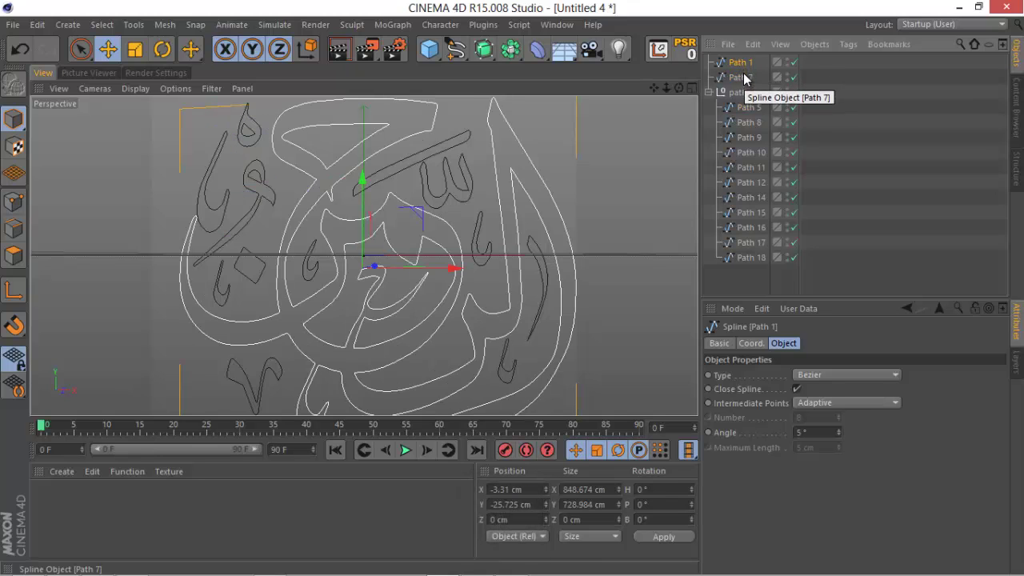
pyautogui.keyDown('ctrl'); pyautogui.click(741, 77); pyautogui.keyUp('ctrl')
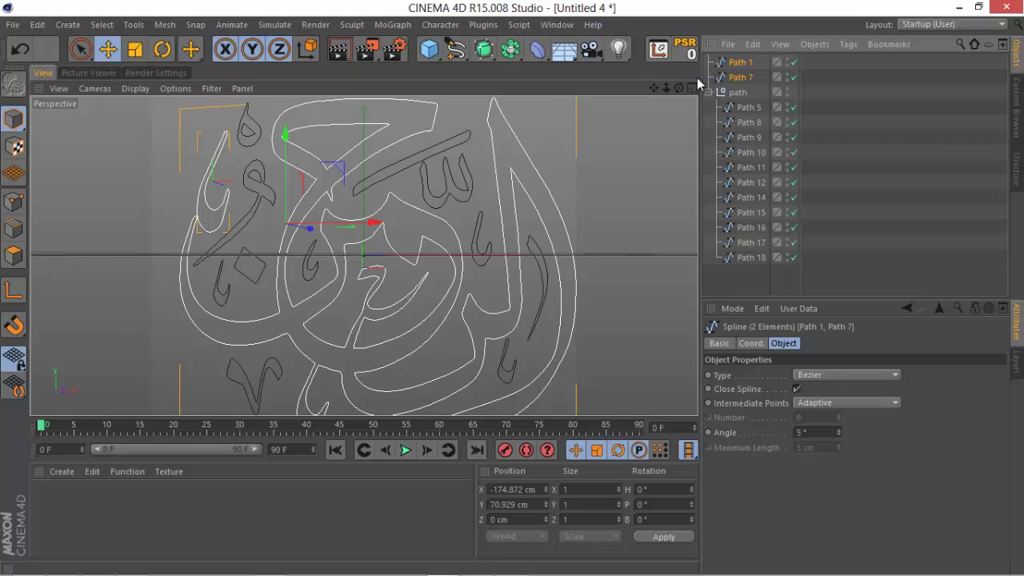
# Group Path 1 and Path 7 under a null named main, then switch to 3LightProductStudio.c4d.
pyautogui.hotkey('alt', 'g')
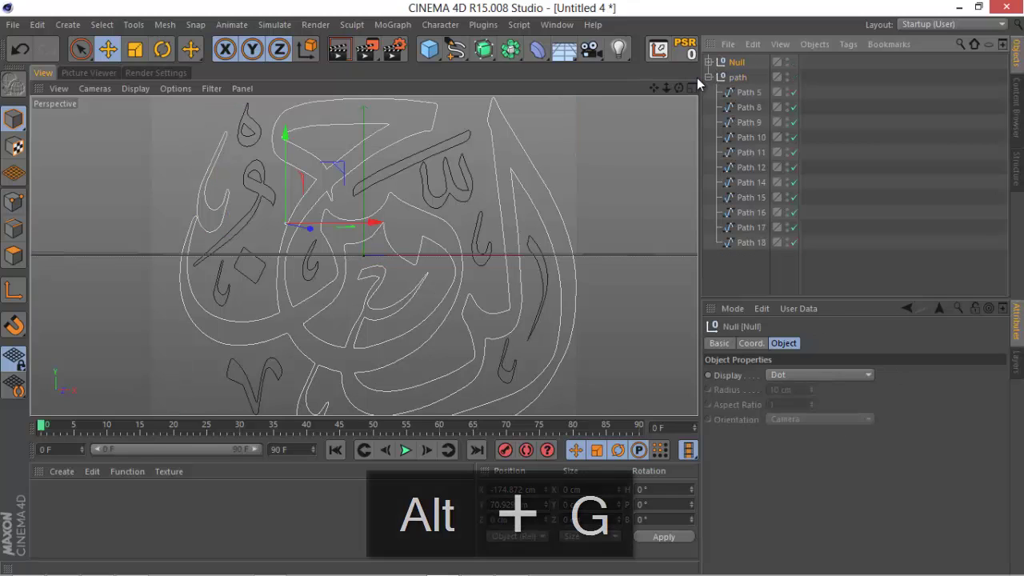
pyautogui.doubleClick(737, 62)
pyautogui.write('mn')
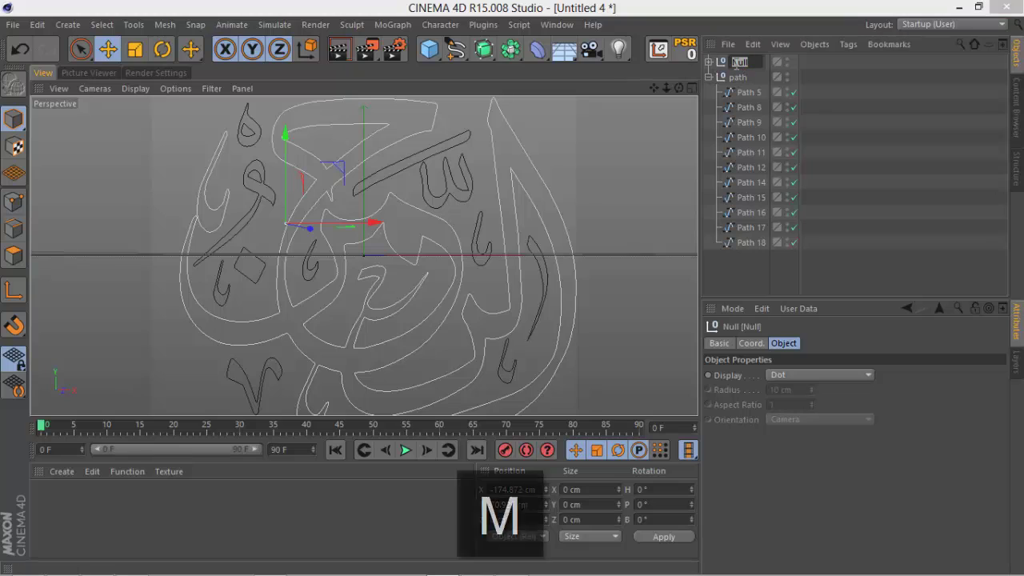
pyautogui.write('in')
pyautogui.press('Return')
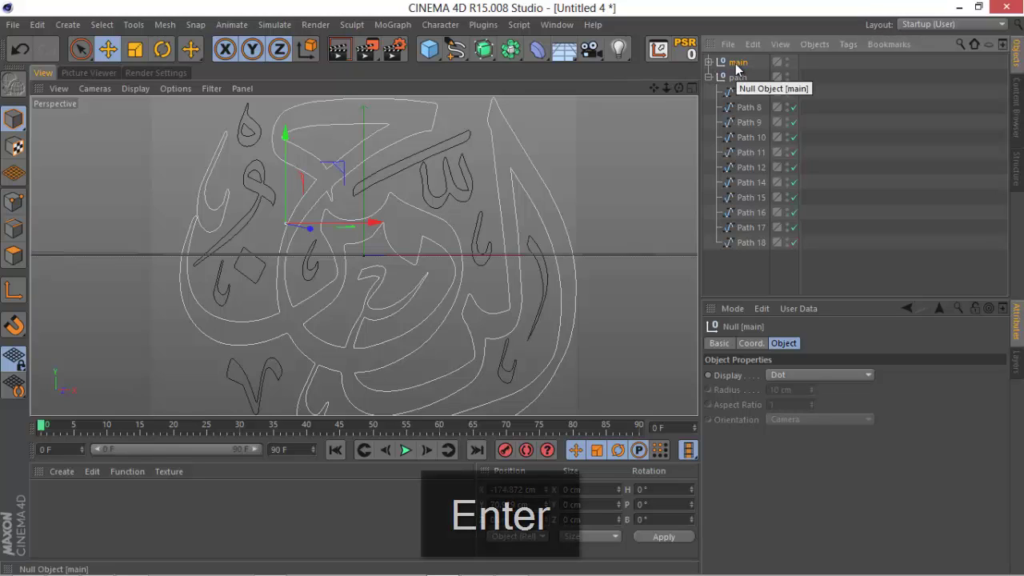
pyautogui.click(557, 24)
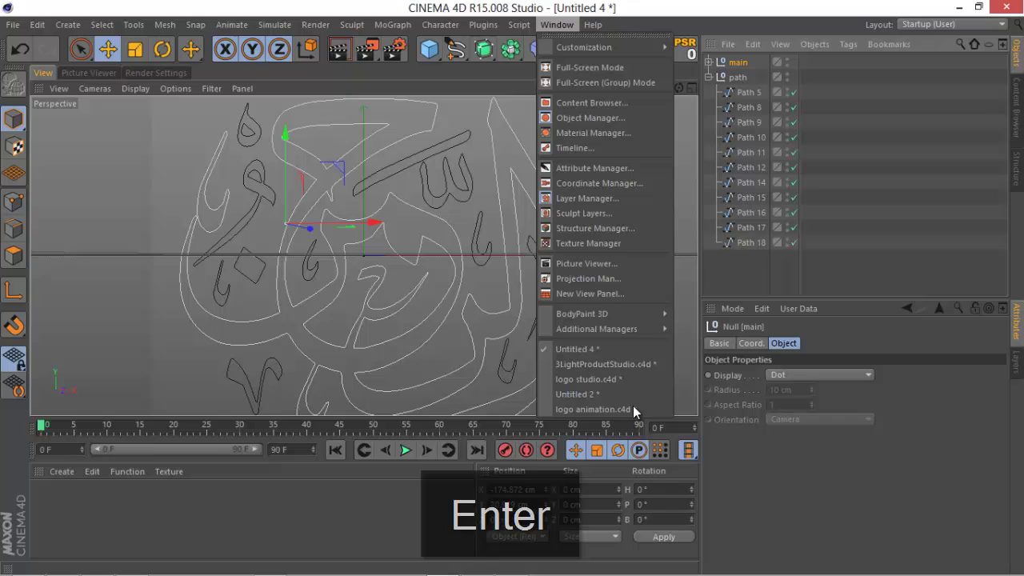
pyautogui.click(628, 364)
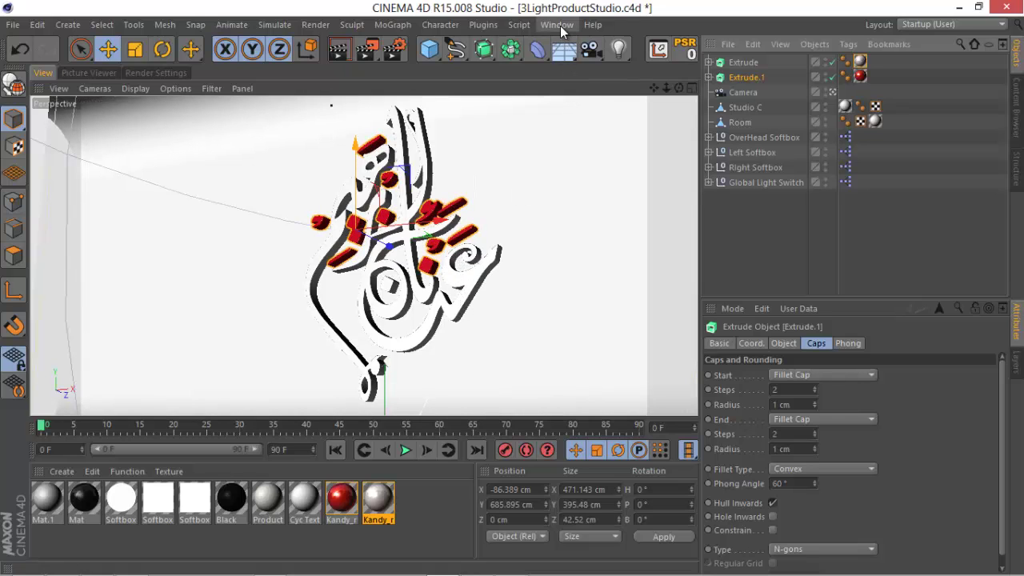
# Switch back to Untitled 4, check the main and path nulls, and collapse path's child list.
pyautogui.click(557, 25)
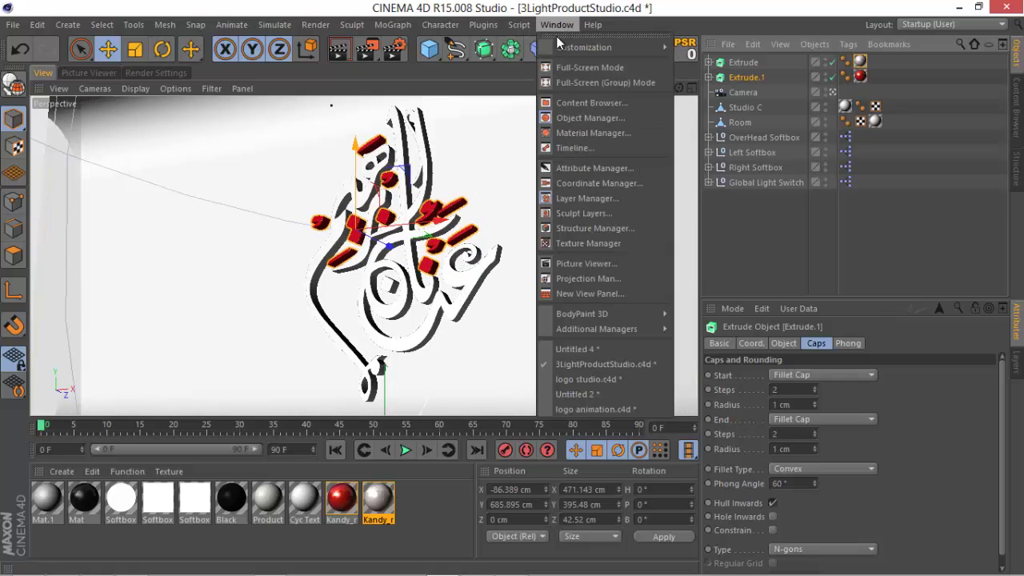
pyautogui.click(575, 343)
pyautogui.click(737, 76)
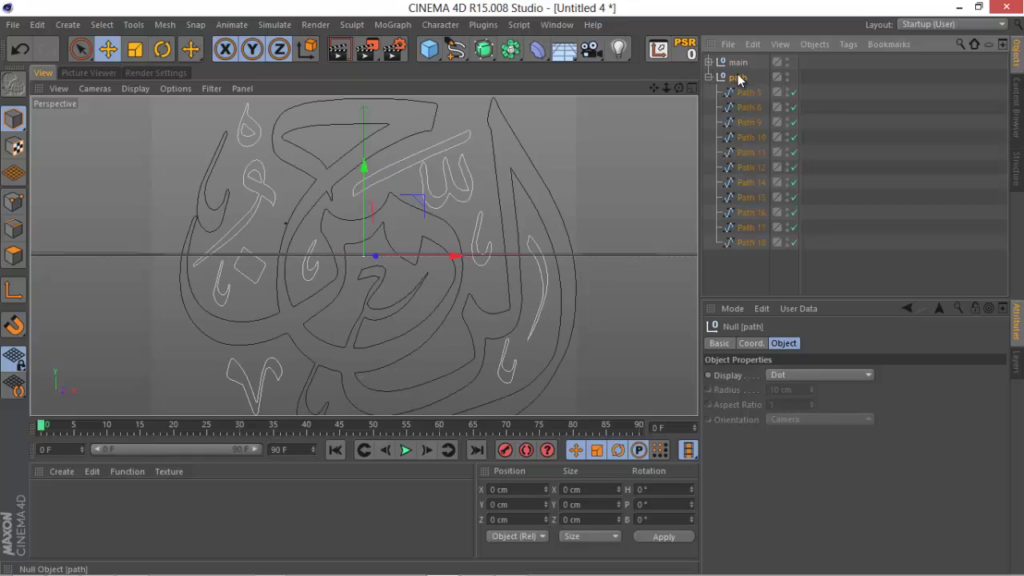
pyautogui.click(738, 63)
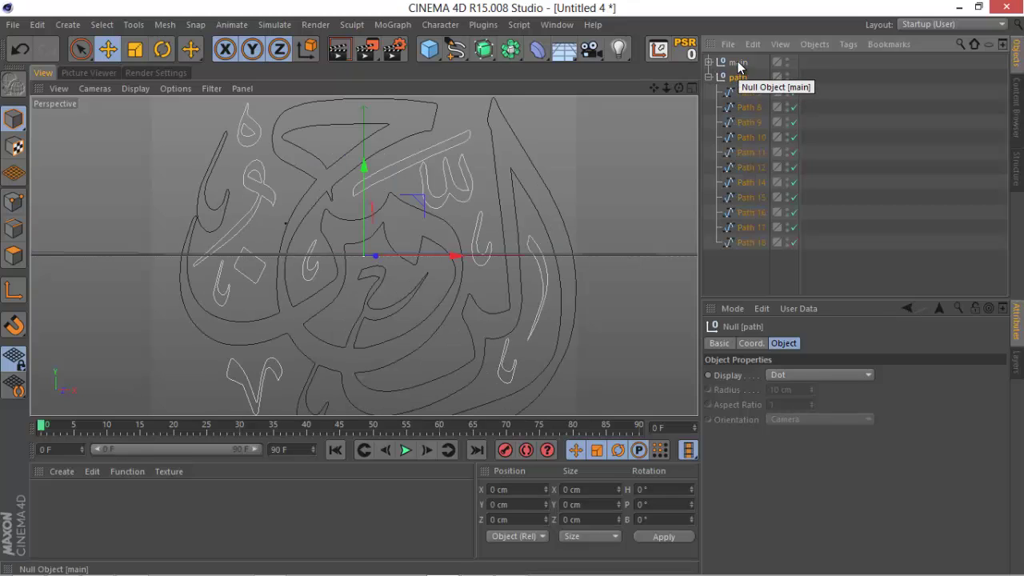
pyautogui.click(737, 77)
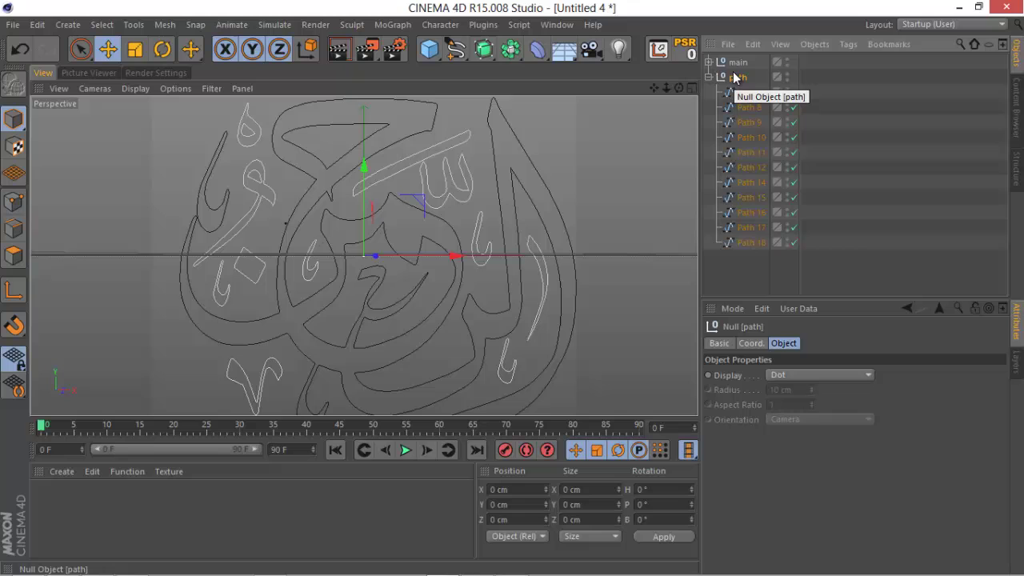
pyautogui.click(738, 62)
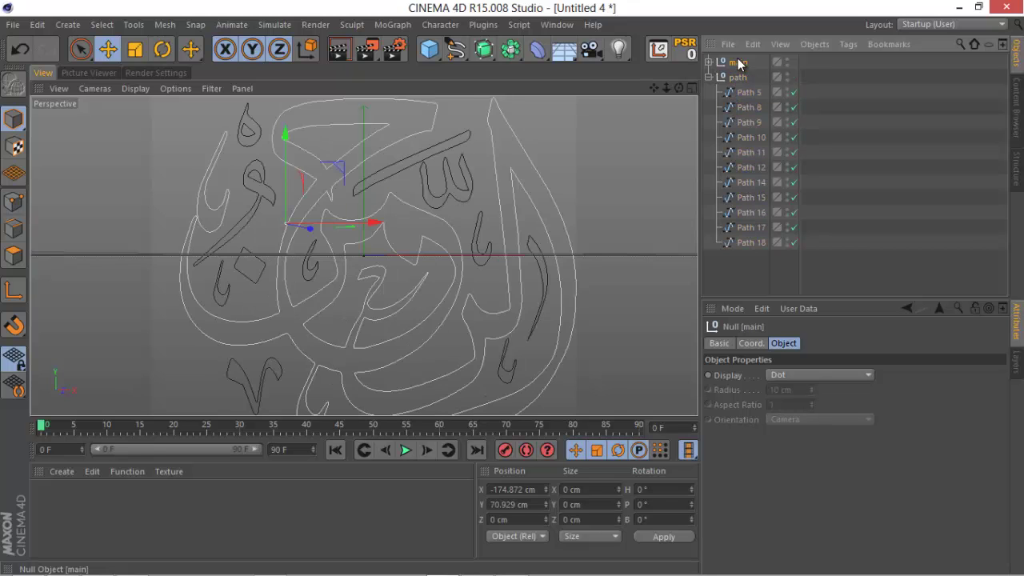
pyautogui.click(736, 77)
pyautogui.click(708, 77)
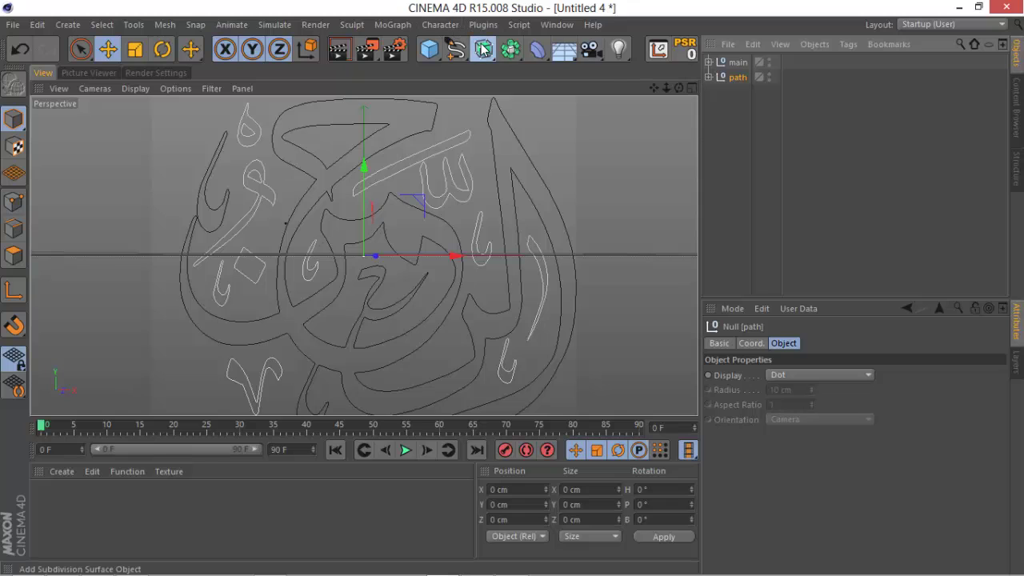
# Wrap the path null in a Connect object and the main group in Connect.1.
pyautogui.moveTo(483, 49); pyautogui.dragTo(657, 100)
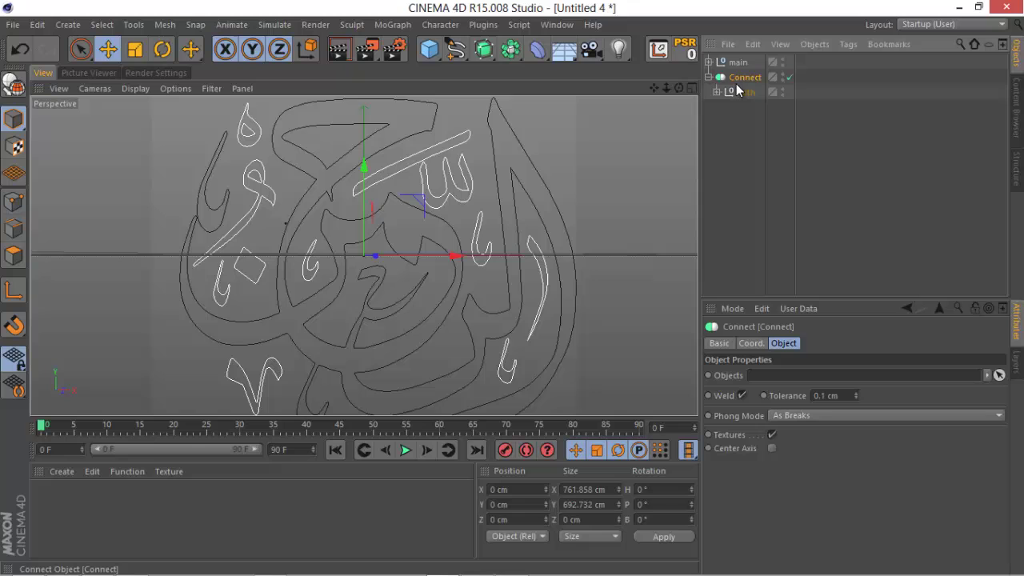
pyautogui.click(708, 77)
pyautogui.click(738, 61)
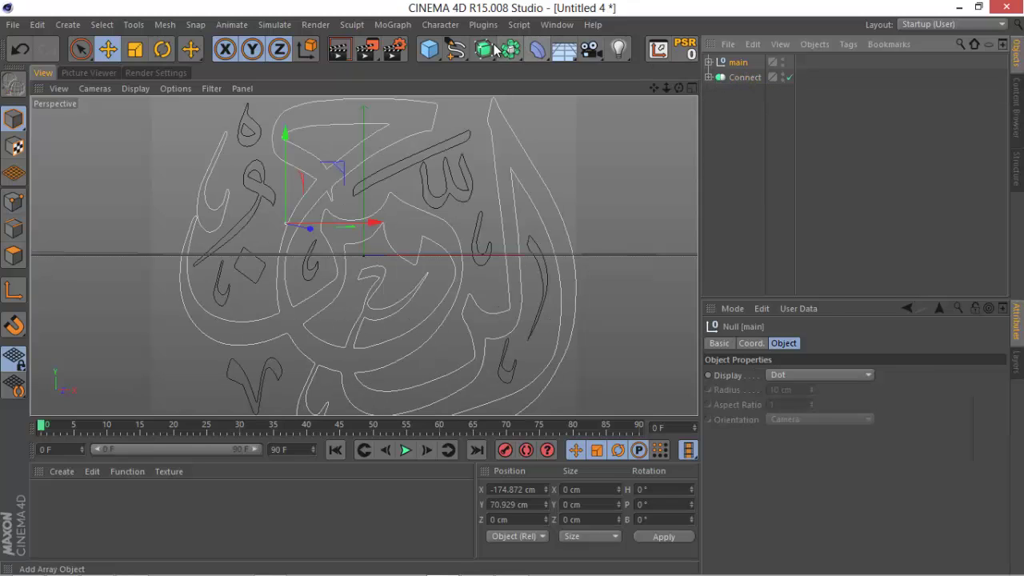
pyautogui.moveTo(492, 50); pyautogui.dragTo(672, 97)
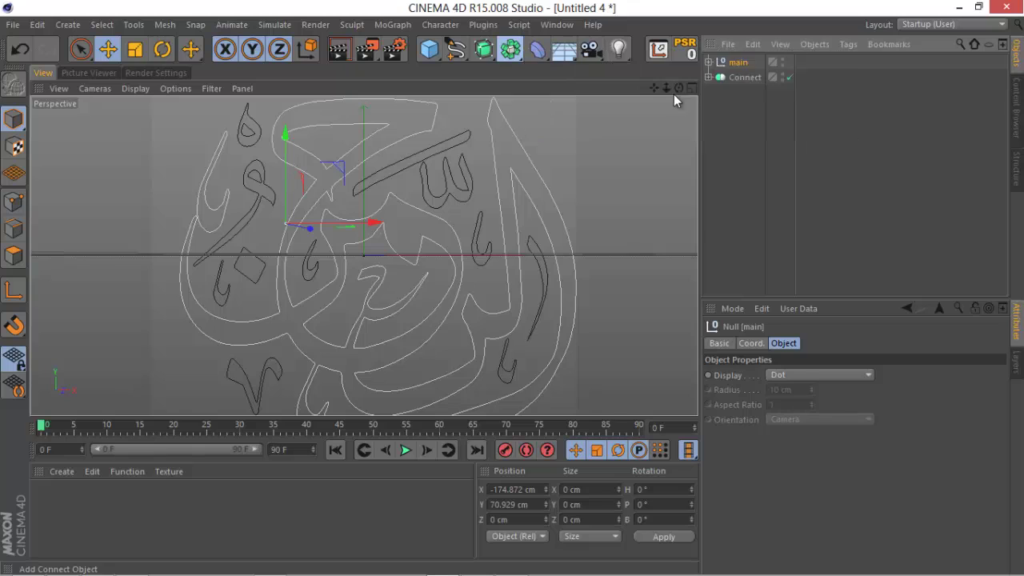
pyautogui.click(709, 63)
pyautogui.click(709, 62)
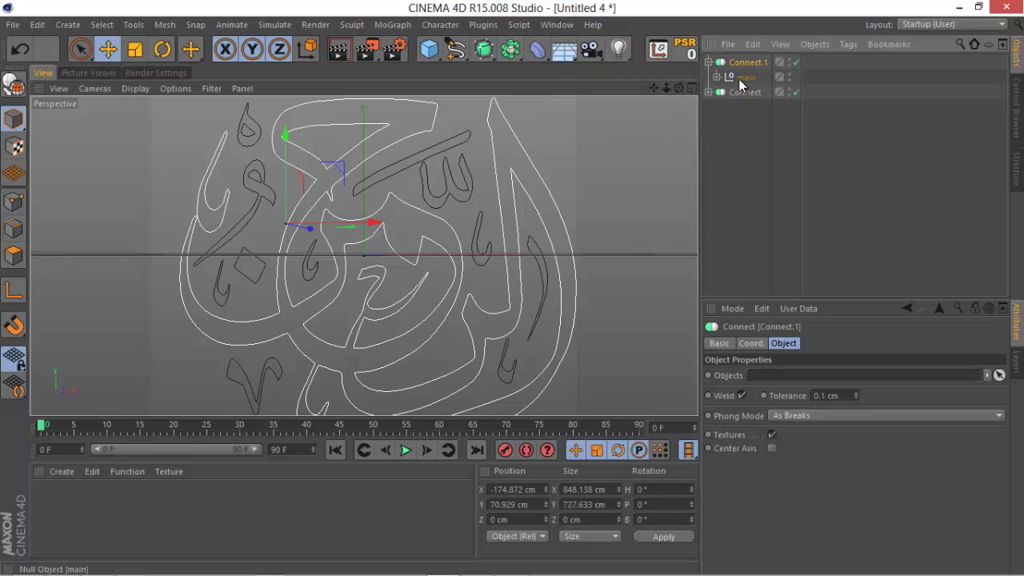
pyautogui.moveTo(742, 76); pyautogui.dragTo(744, 77)
pyautogui.click(734, 64)
pyautogui.click(709, 63)
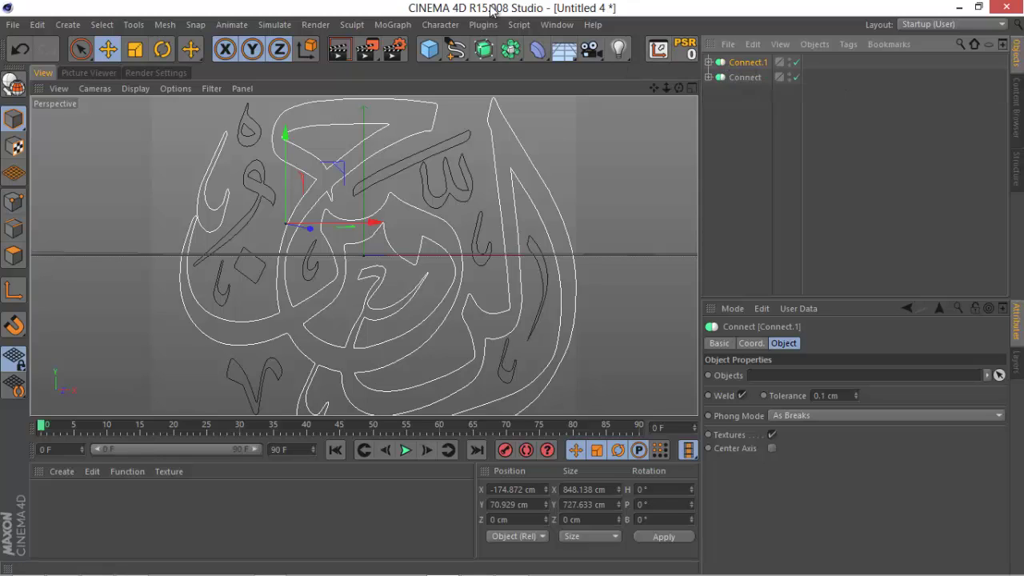
# Place Connect.1 and Connect each inside their own Extrude generator.
pyautogui.click(484, 52)
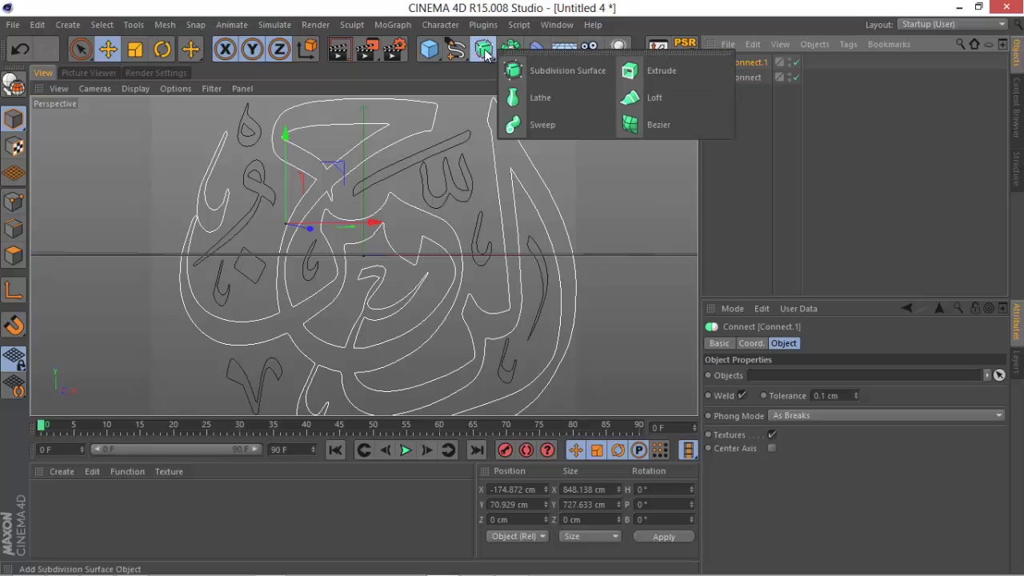
pyautogui.keyDown('alt'); pyautogui.click(647, 71); pyautogui.keyUp('alt')
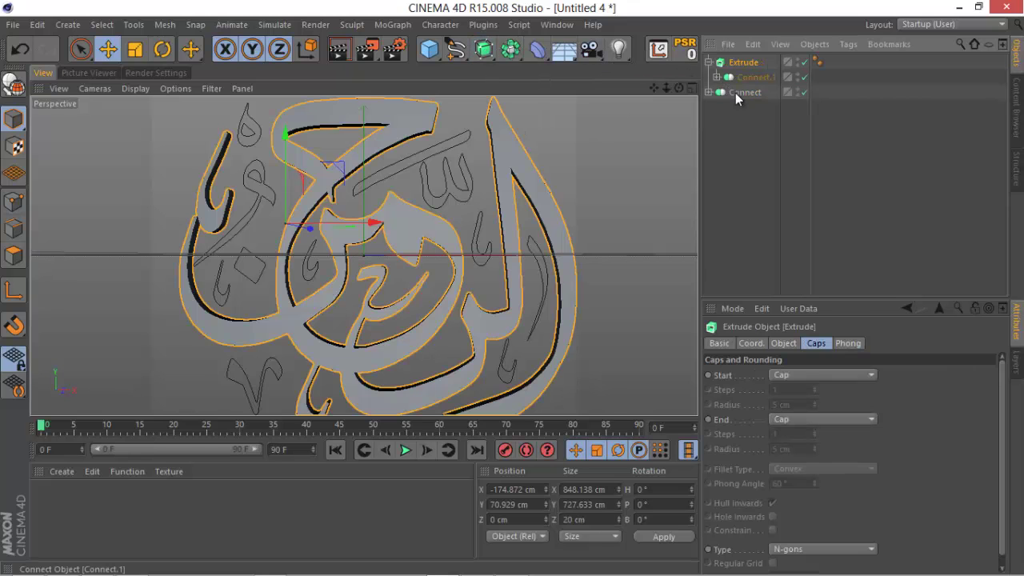
pyautogui.click(735, 93)
pyautogui.click(484, 50)
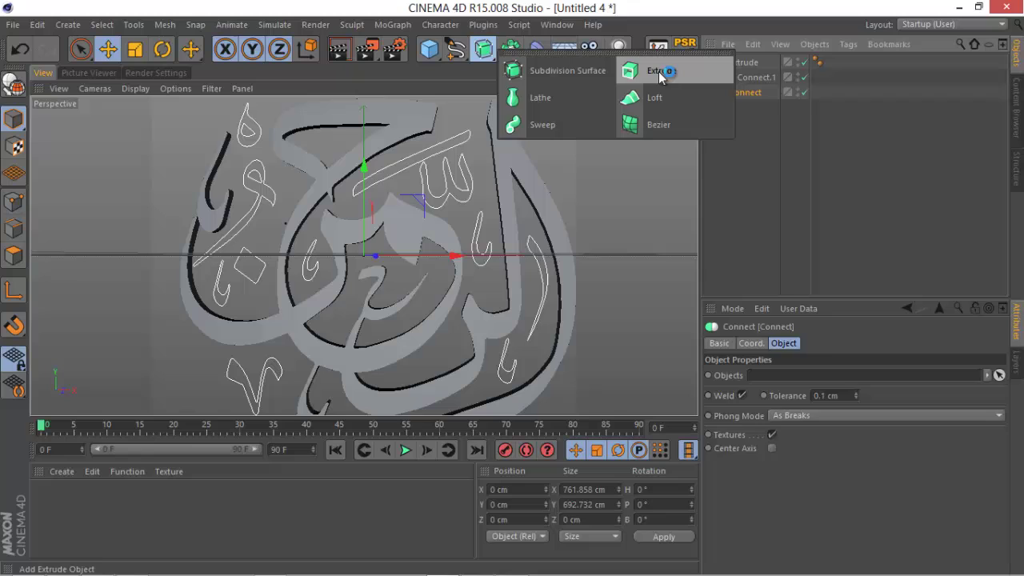
pyautogui.keyDown('alt'); pyautogui.click(659, 71); pyautogui.keyUp('alt')
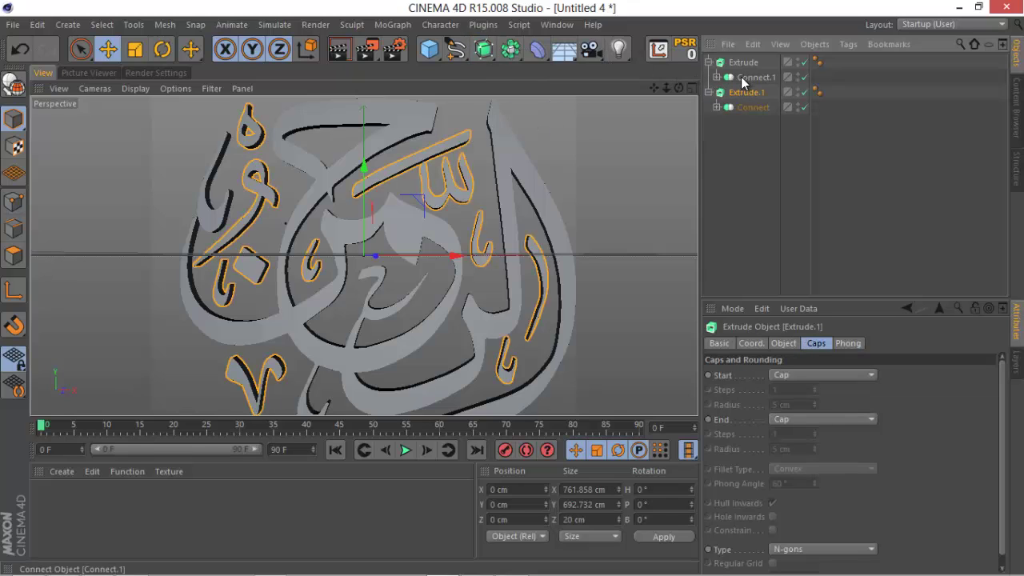
# Select both Extrude and Extrude.1, orbit to see the depth, and show their Object settings.
pyautogui.click(744, 77)
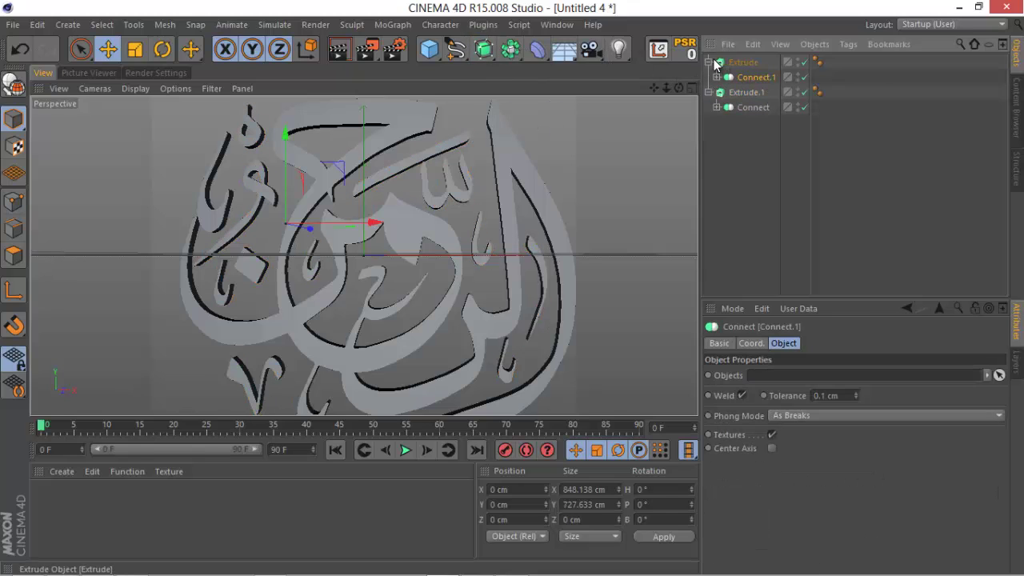
pyautogui.click(708, 63)
pyautogui.click(709, 77)
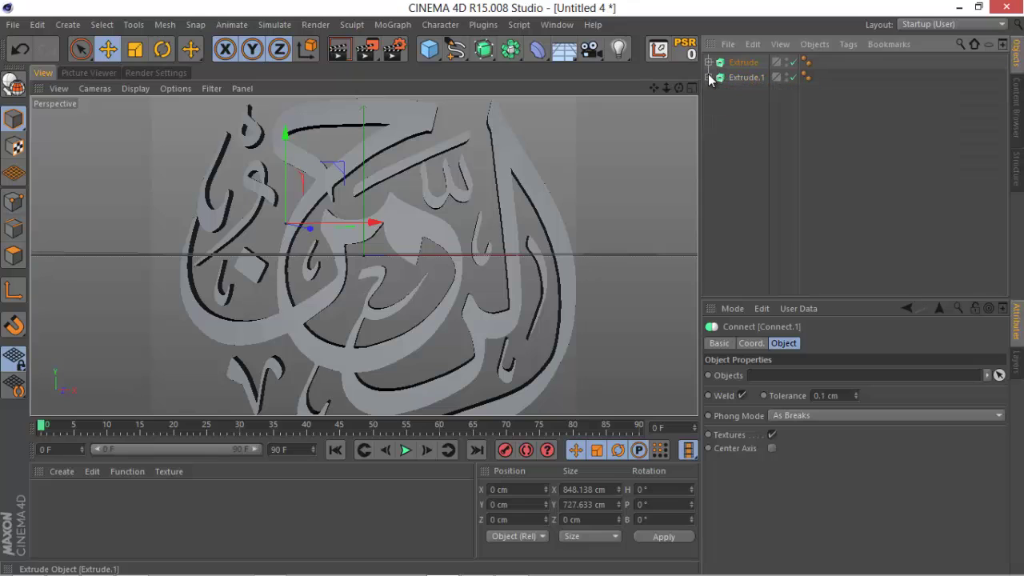
pyautogui.click(730, 78)
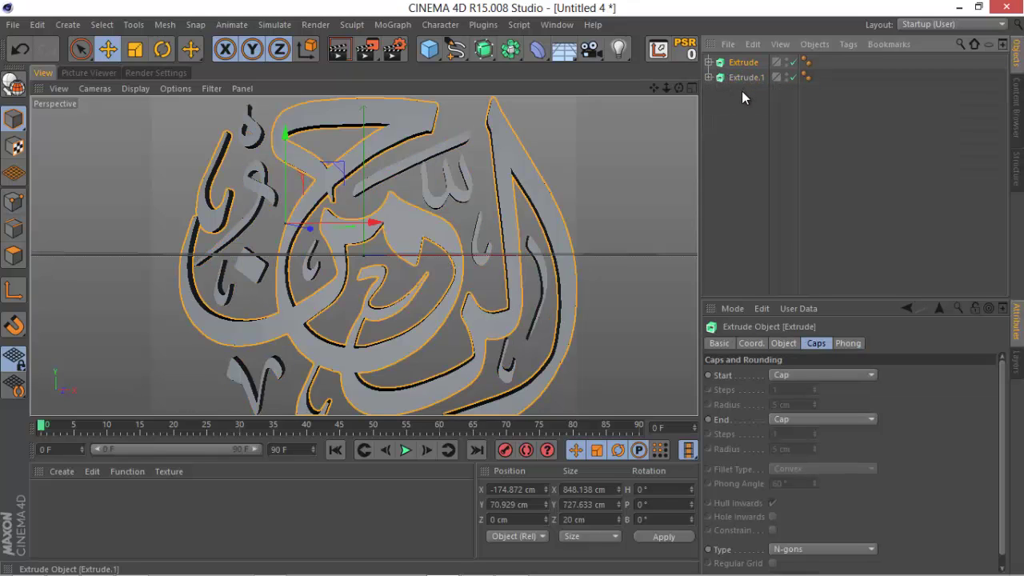
pyautogui.keyDown('ctrl'); pyautogui.click(732, 62); pyautogui.keyUp('ctrl')
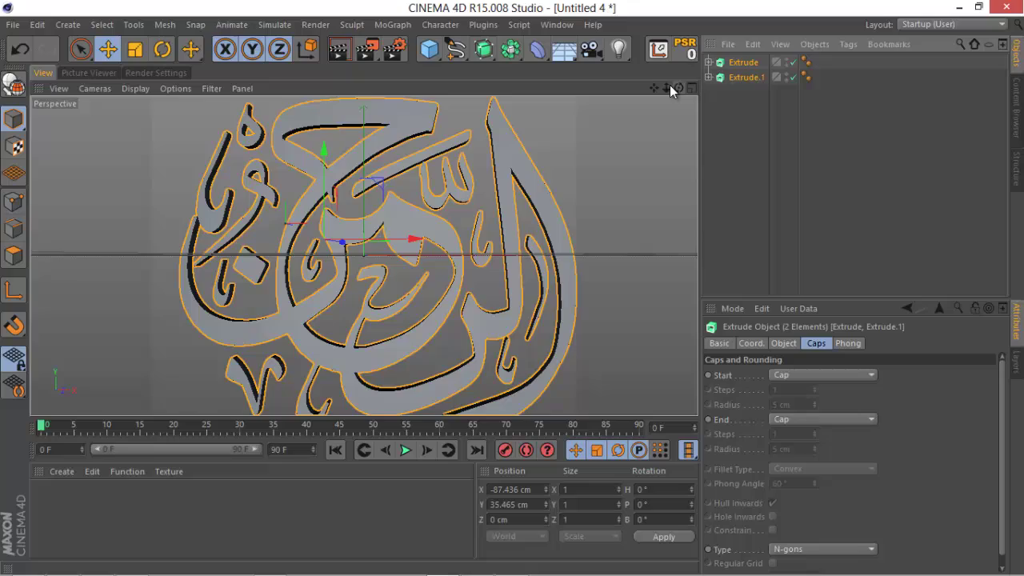
pyautogui.moveTo(670, 85)
pyautogui.mouseDown()
pyautogui.moveTo(513, 289)
pyautogui.moveTo(685, 85)
pyautogui.mouseUp()
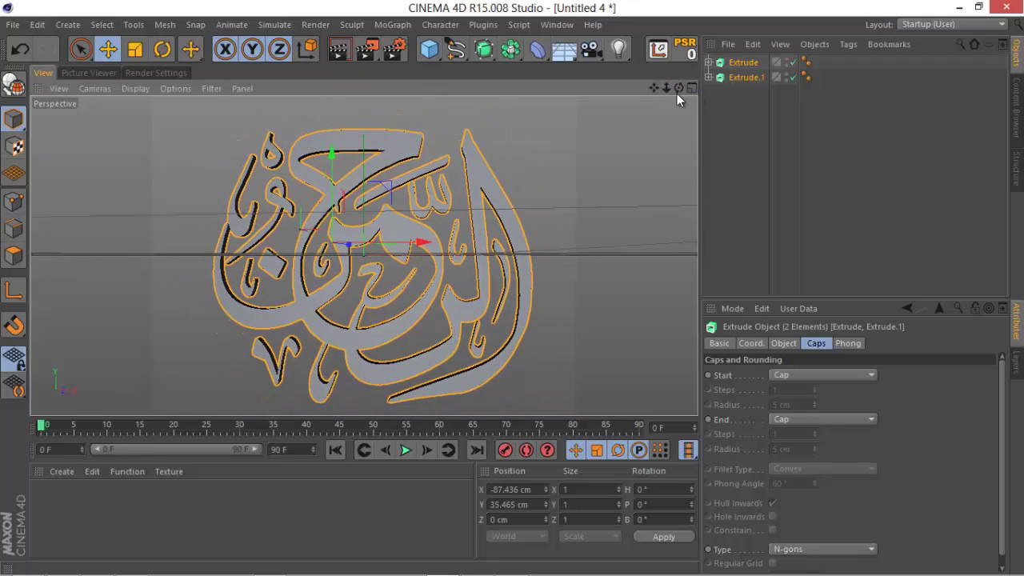
pyautogui.keyDown('alt'); pyautogui.moveTo(496, 287); pyautogui.dragTo(515, 286); pyautogui.keyUp('alt')
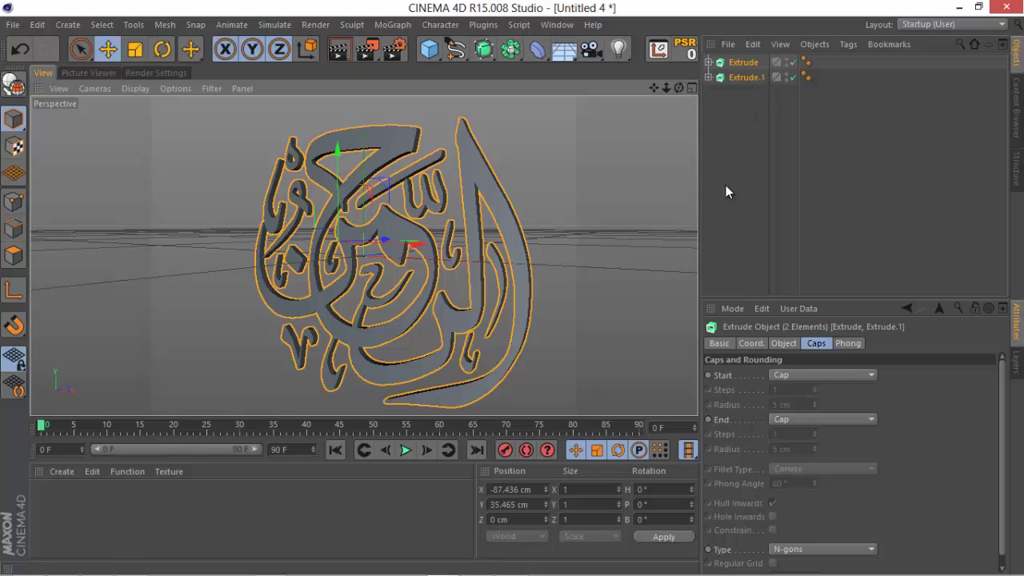
pyautogui.click(790, 342)
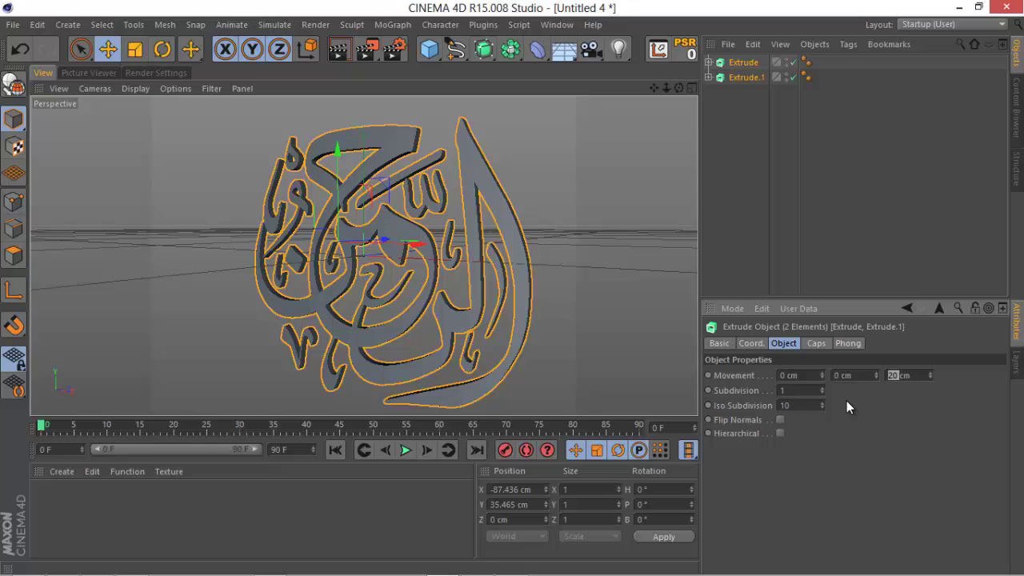
# Set the extrusion depth to 30 cm and use Fillet Cap for both start and end.
pyautogui.write('30')
pyautogui.press('Return')
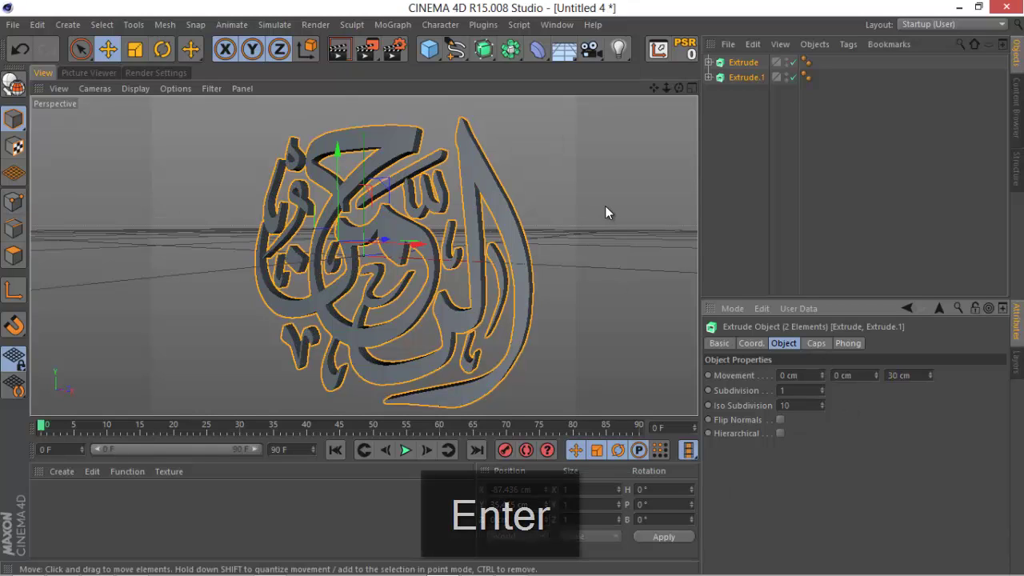
pyautogui.click(817, 343)
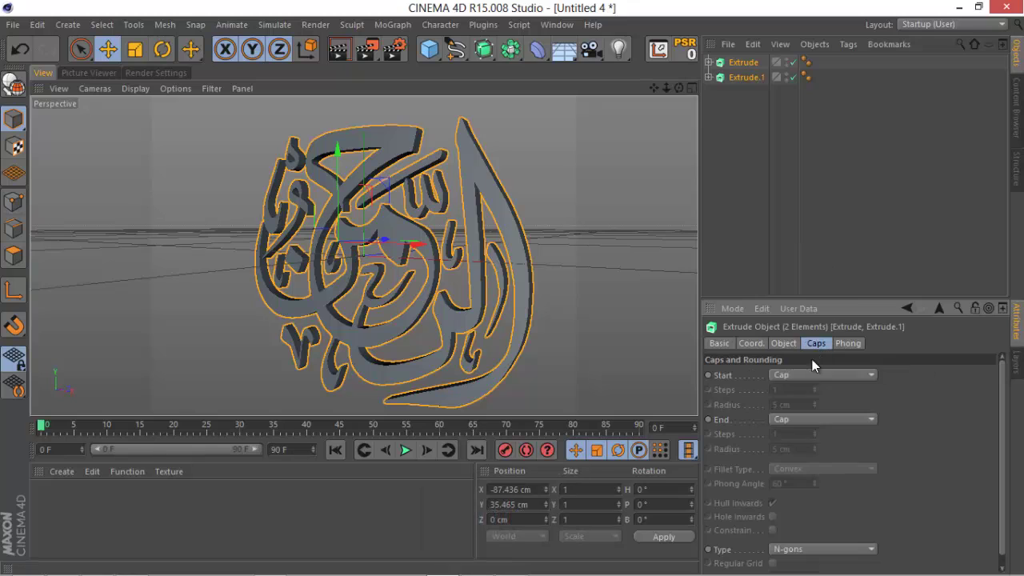
pyautogui.click(818, 375)
pyautogui.click(791, 435)
pyautogui.click(788, 420)
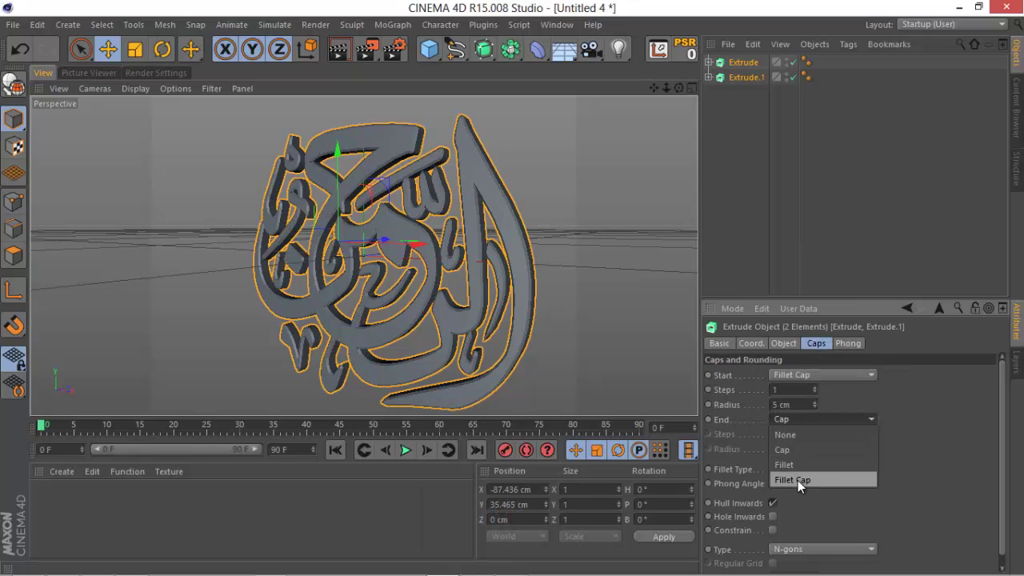
pyautogui.click(796, 480)
# Give the fillet caps a 2 cm radius and 2 steps, then orbit to inspect the rounded edges.
pyautogui.doubleClick(776, 404)
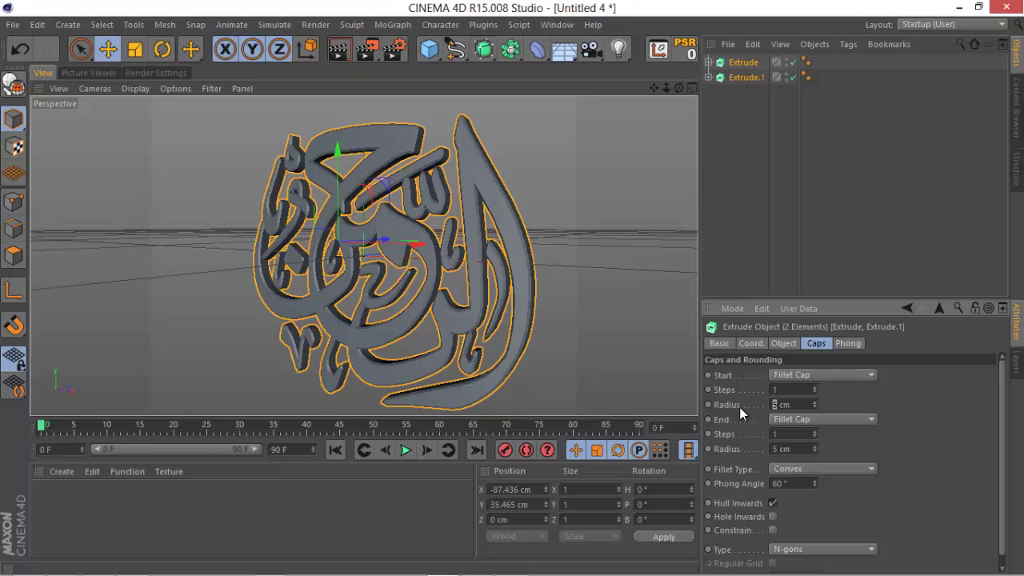
pyautogui.write('1')
pyautogui.press('Return')
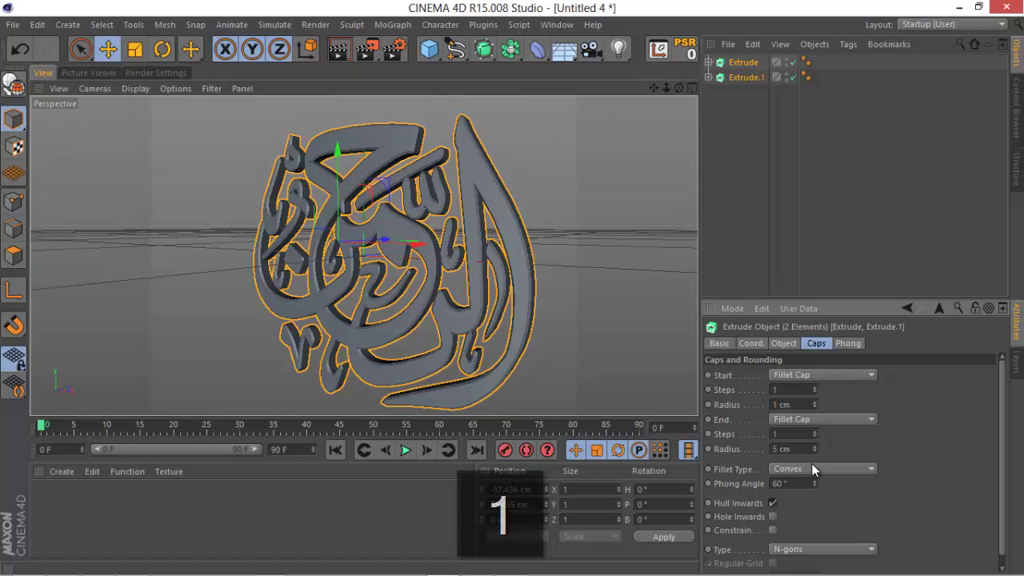
pyautogui.scroll(1, 780, 404)
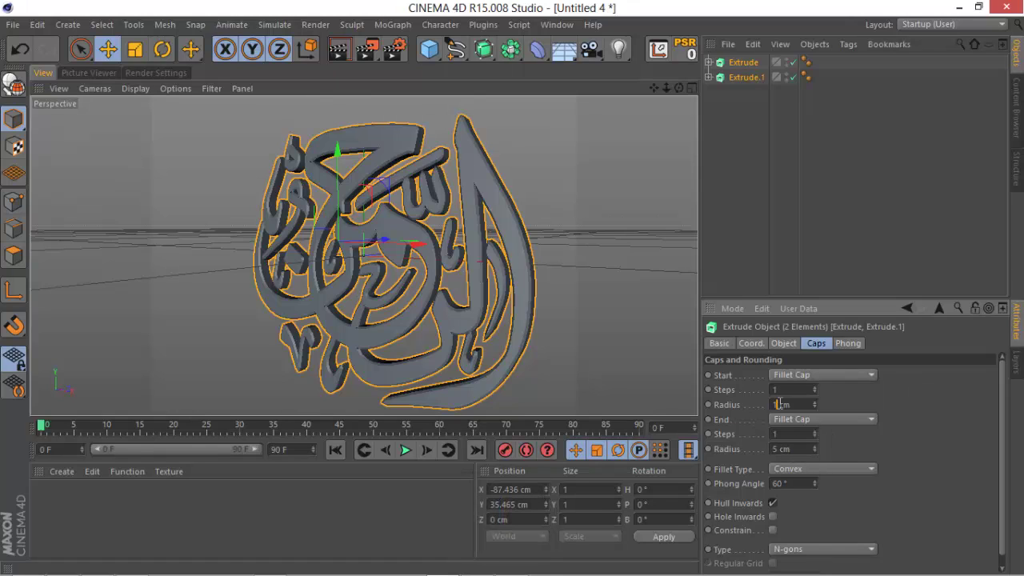
pyautogui.doubleClick(784, 449)
pyautogui.write('2')
pyautogui.press('Return')
pyautogui.click(774, 433)
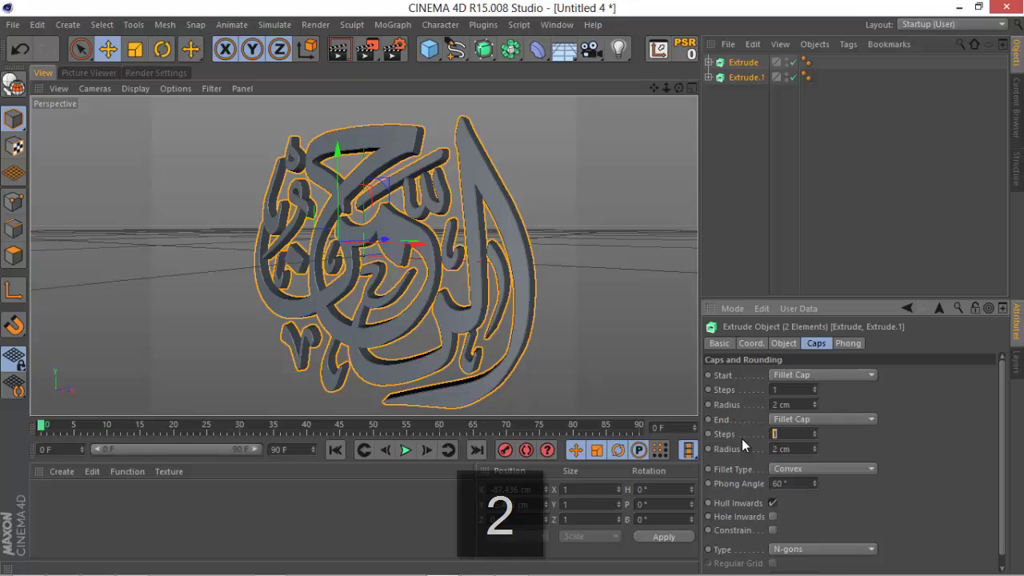
pyautogui.write('2')
pyautogui.press('Return')
pyautogui.scroll(1, 786, 391)
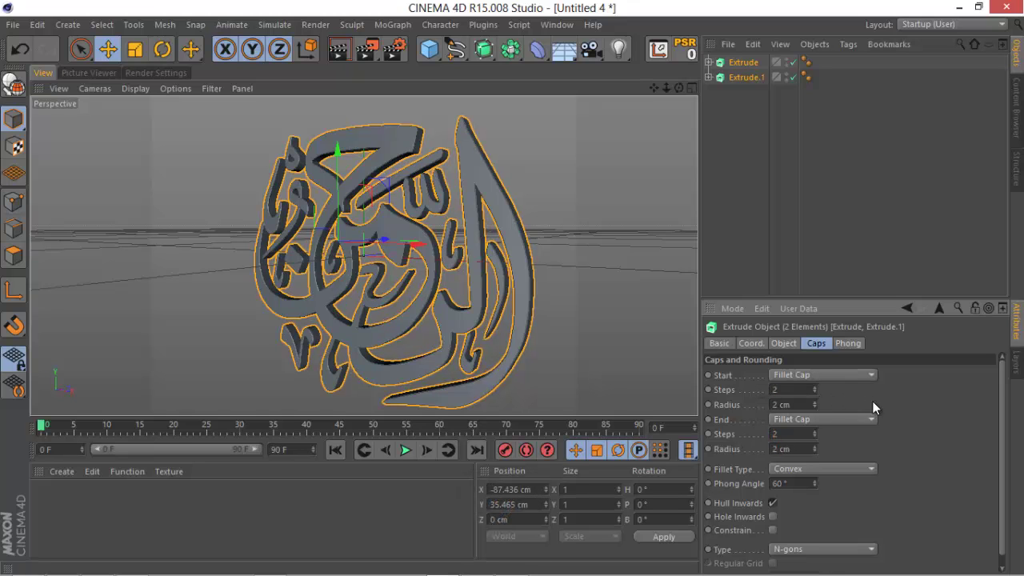
pyautogui.moveTo(677, 89); pyautogui.dragTo(513, 288)
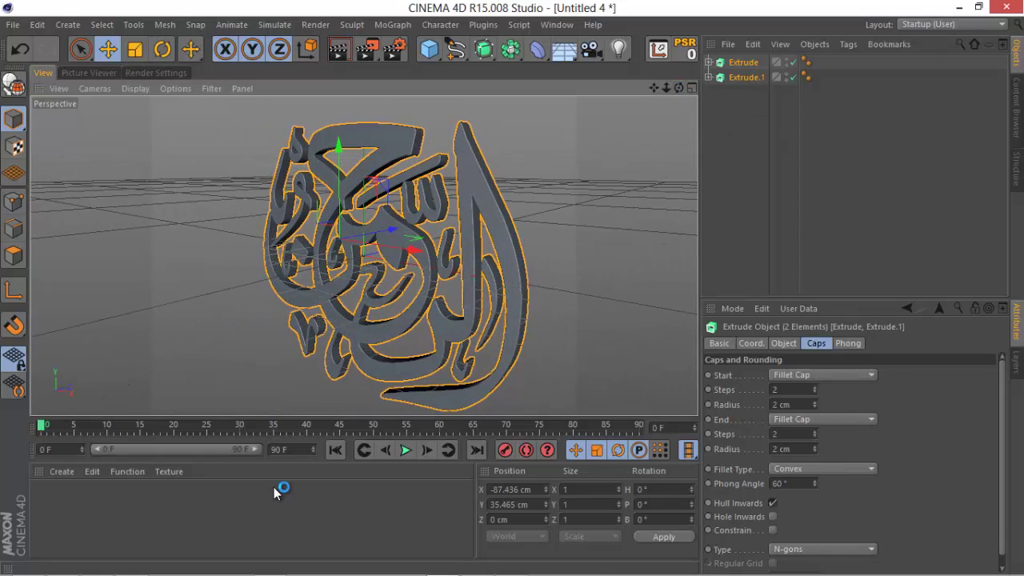
# Open the infinite studio preset scene from the Content Browser.
pyautogui.click(1016, 108)
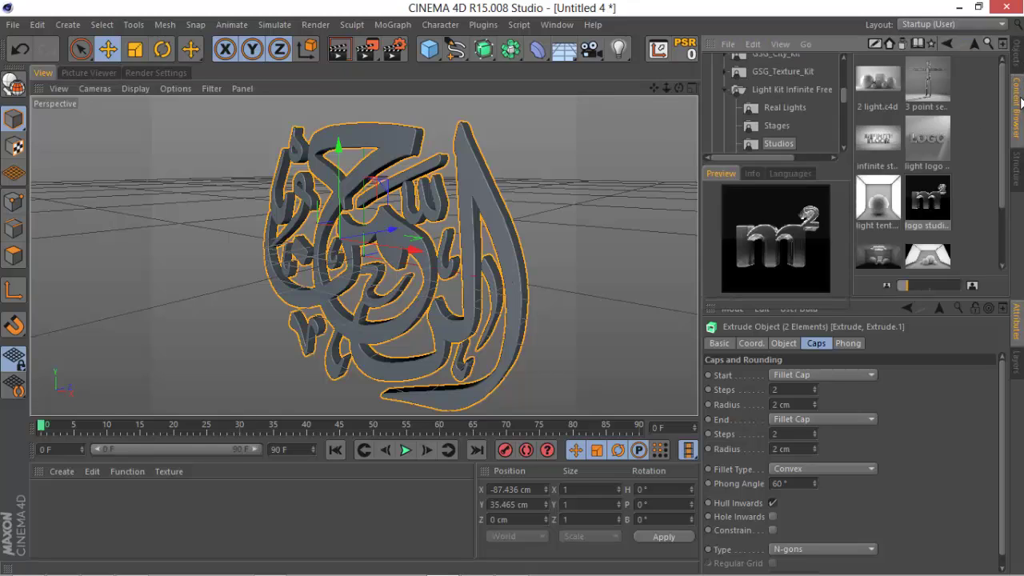
pyautogui.click(1018, 57)
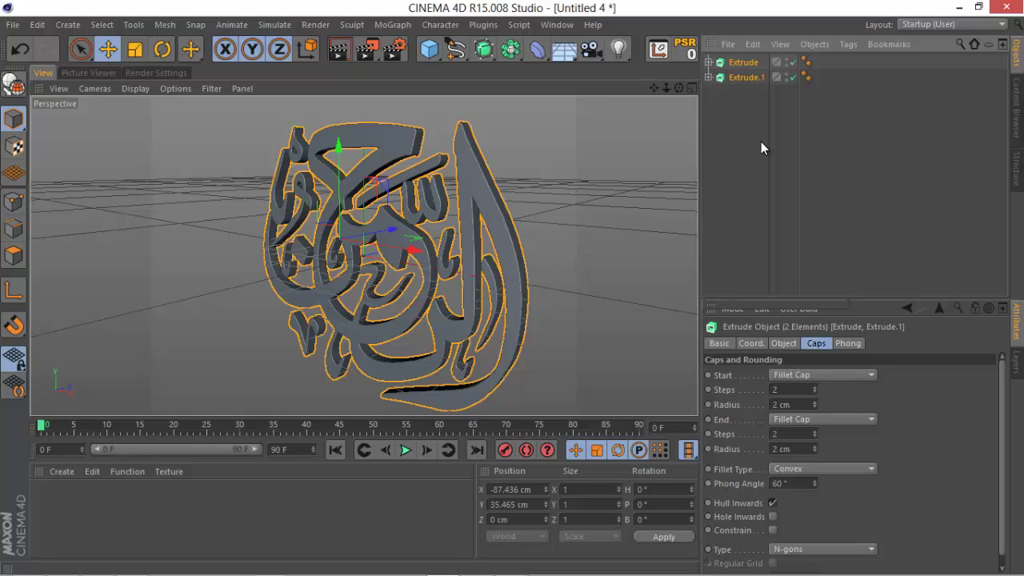
pyautogui.click(1016, 108)
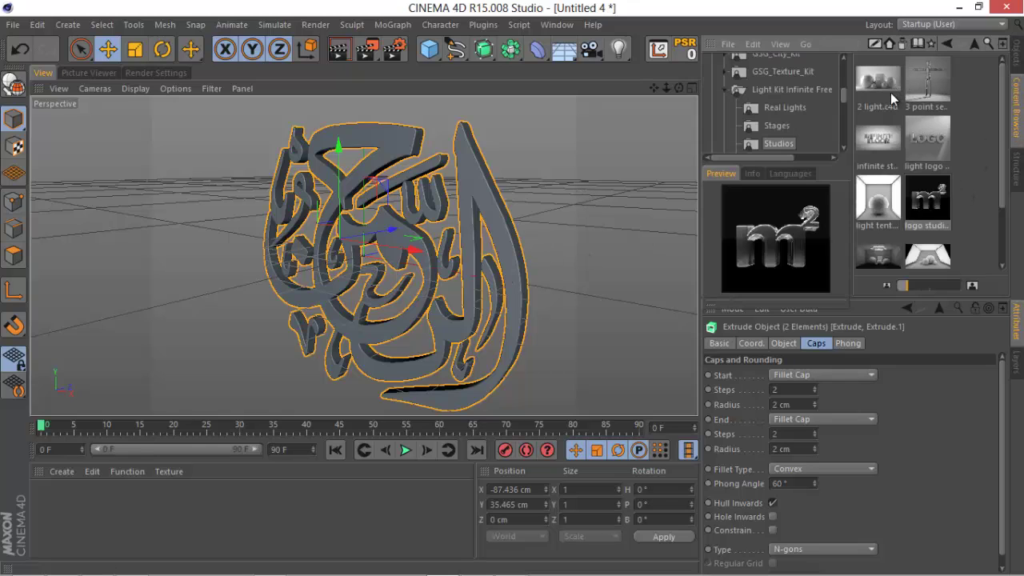
pyautogui.doubleClick(876, 143)
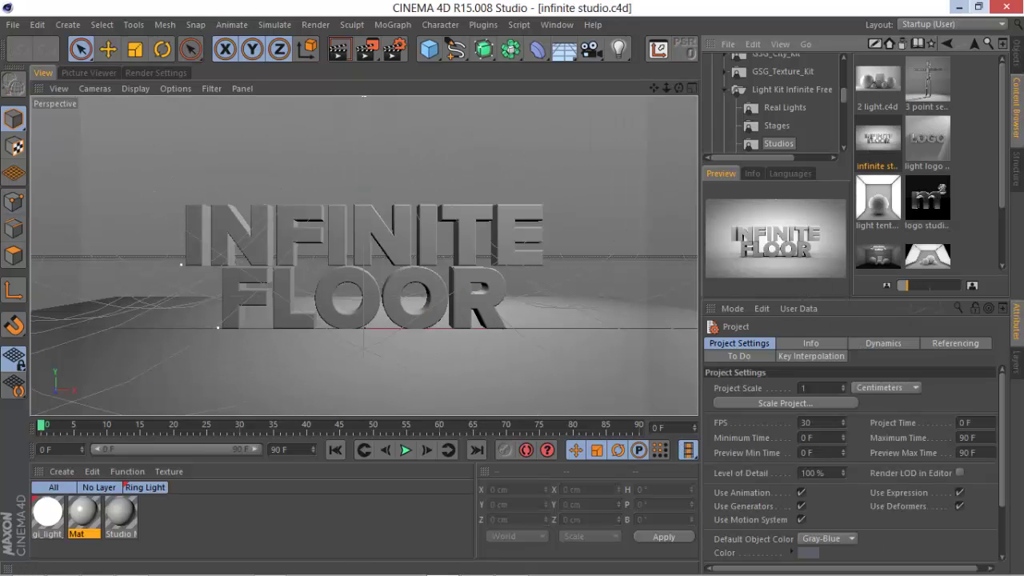
# Delete the Replace Me placeholder text from the studio scene's objects.
pyautogui.click(1016, 55)
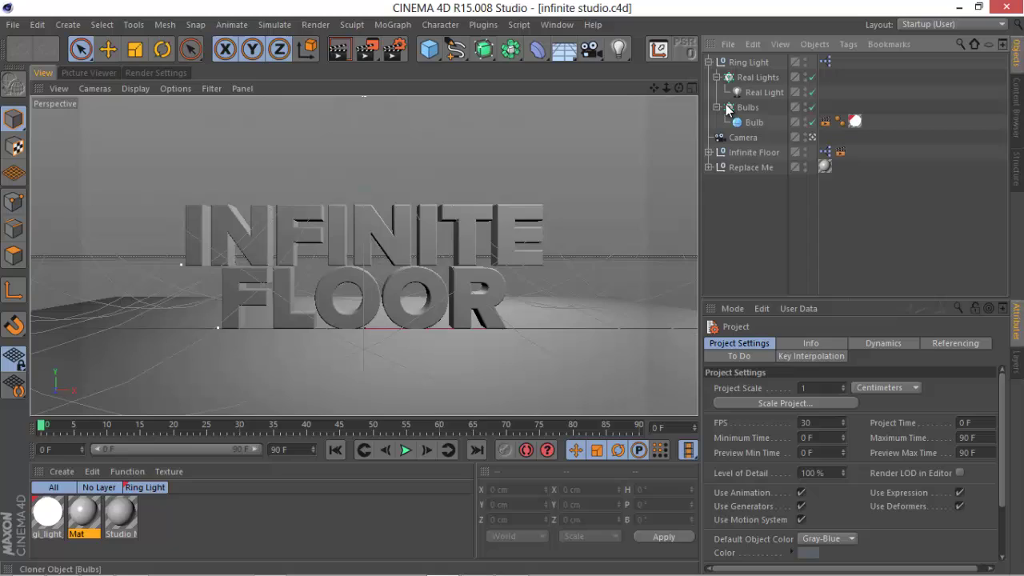
pyautogui.click(708, 62)
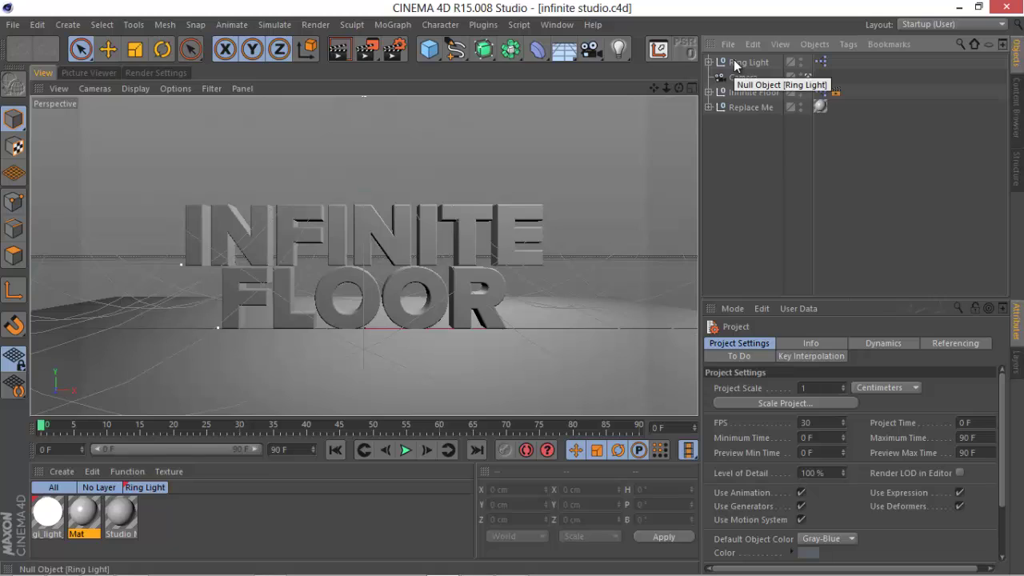
pyautogui.click(744, 108)
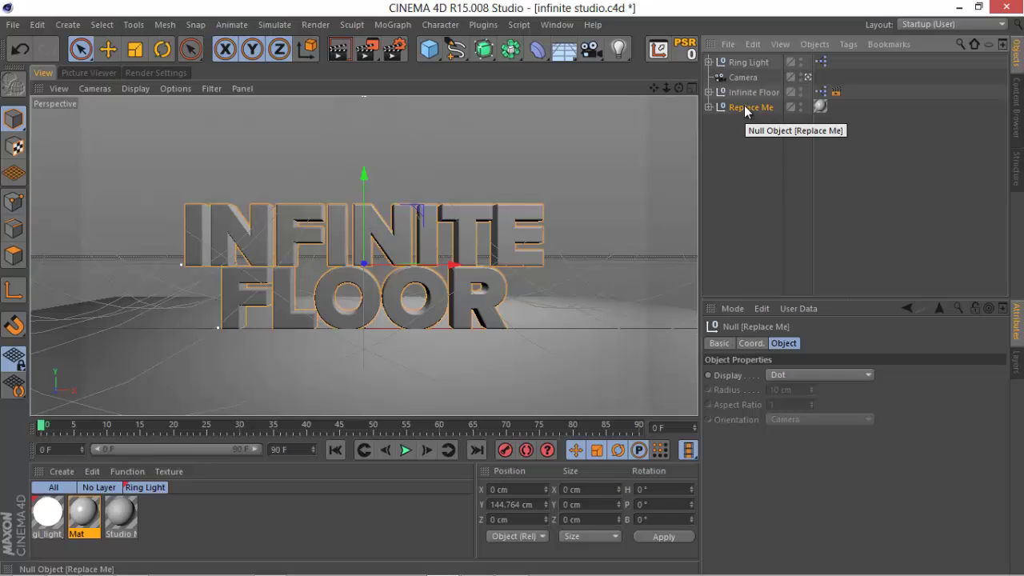
pyautogui.press('Delete')
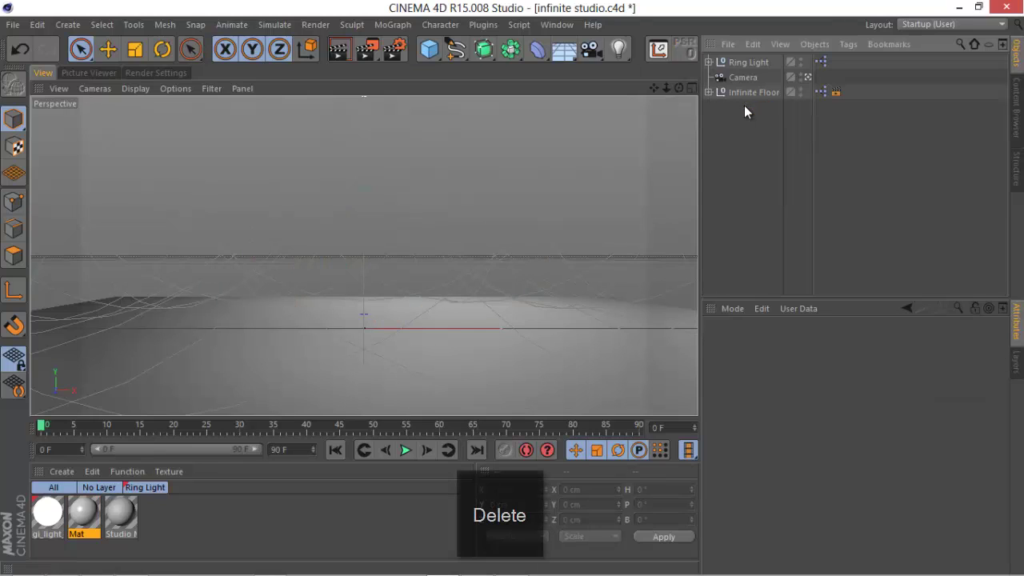
# Render a viewport preview of the empty studio, then switch back to the Untitled 4 document.
pyautogui.click(738, 62)
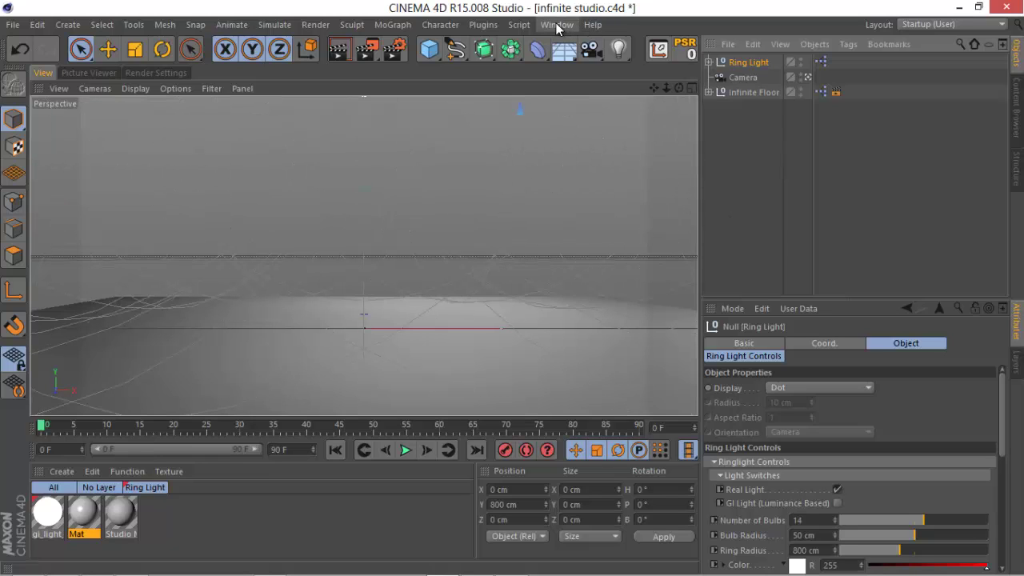
pyautogui.click(338, 49)
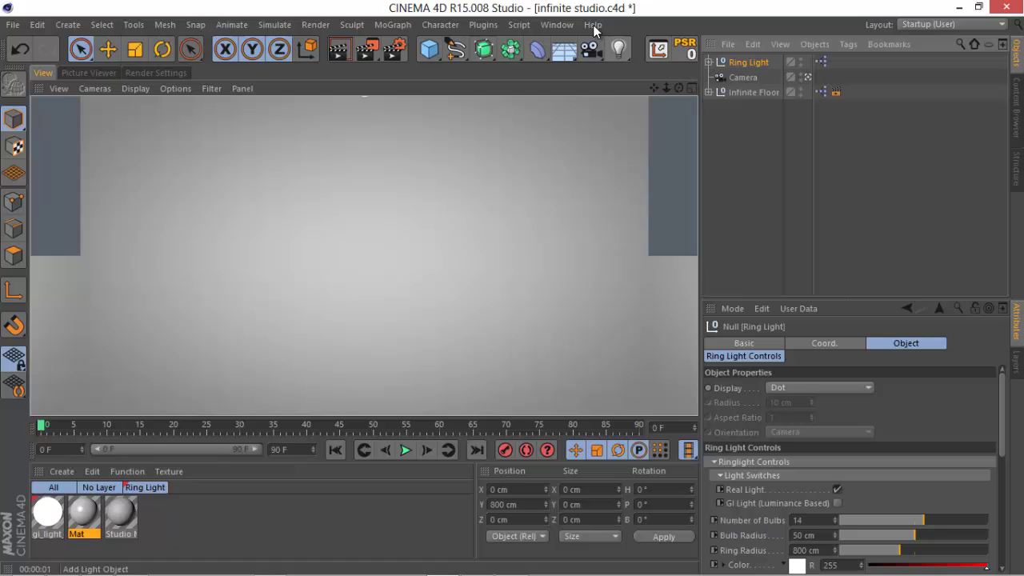
pyautogui.click(558, 24)
pyautogui.click(619, 356)
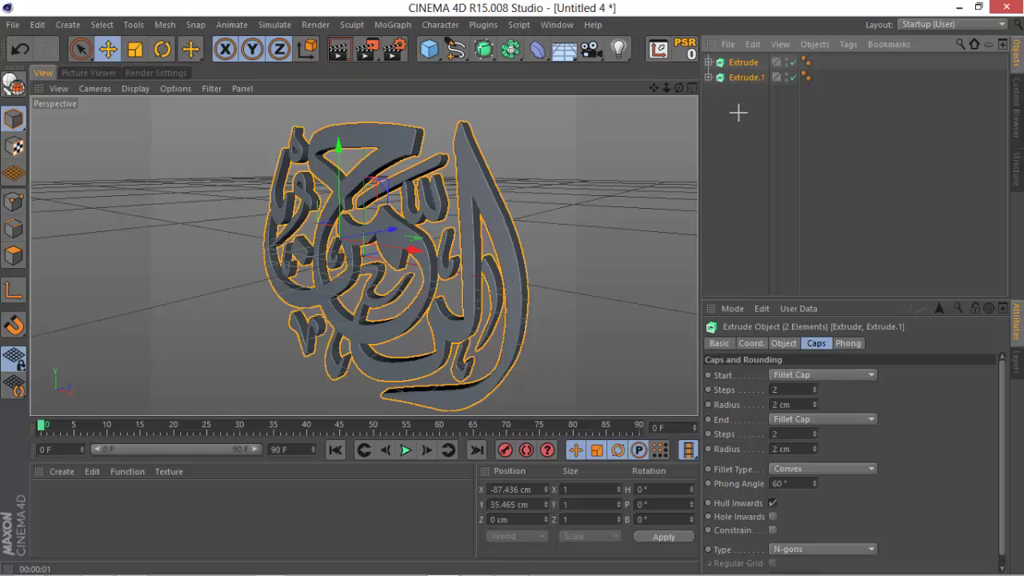
# Copy both Extrude objects and paste them into the infinite studio.c4d scene.
pyautogui.hotkey('ctrl', 'c')
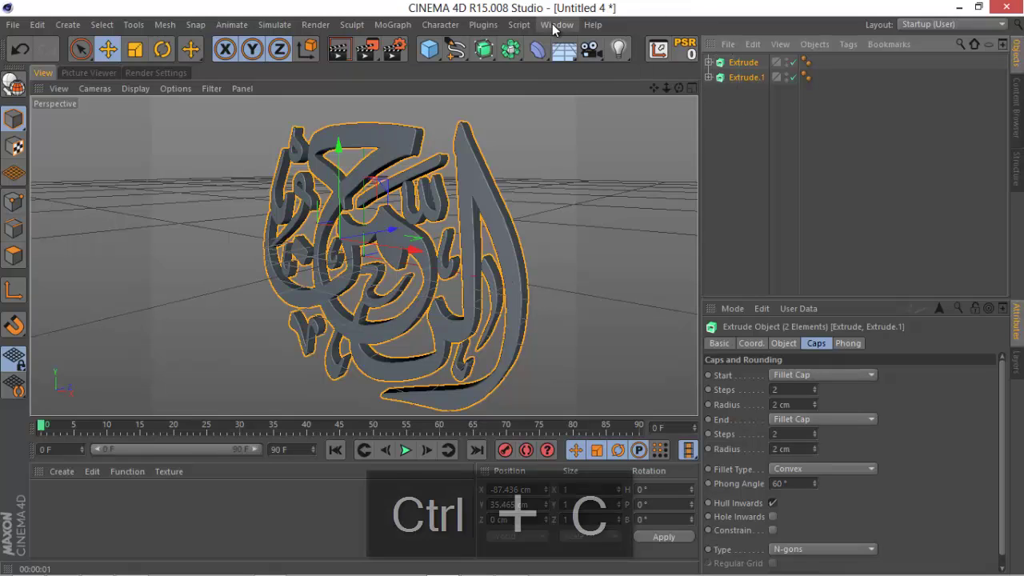
pyautogui.click(557, 25)
pyautogui.click(585, 346)
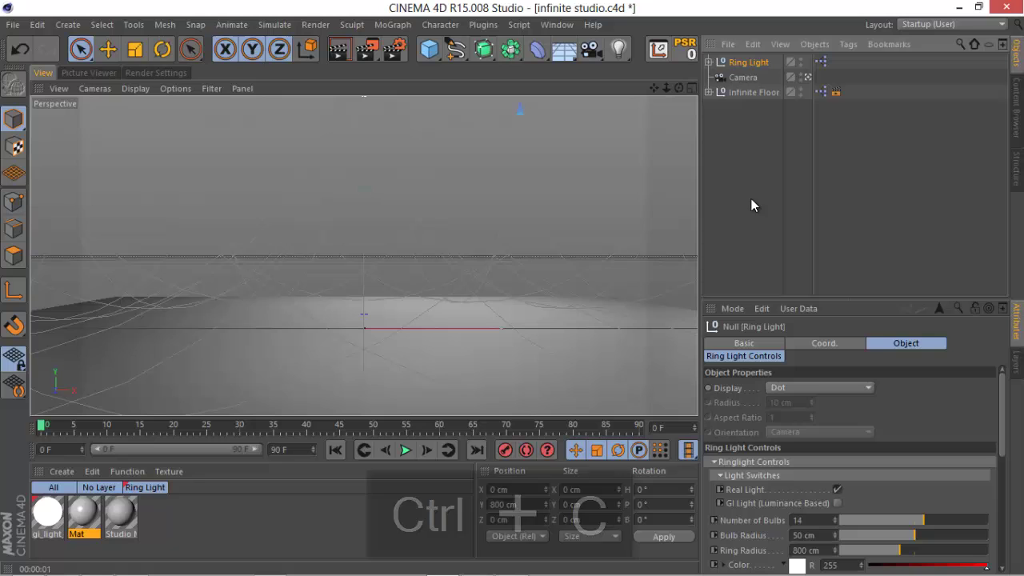
pyautogui.hotkey('ctrl', 'v')
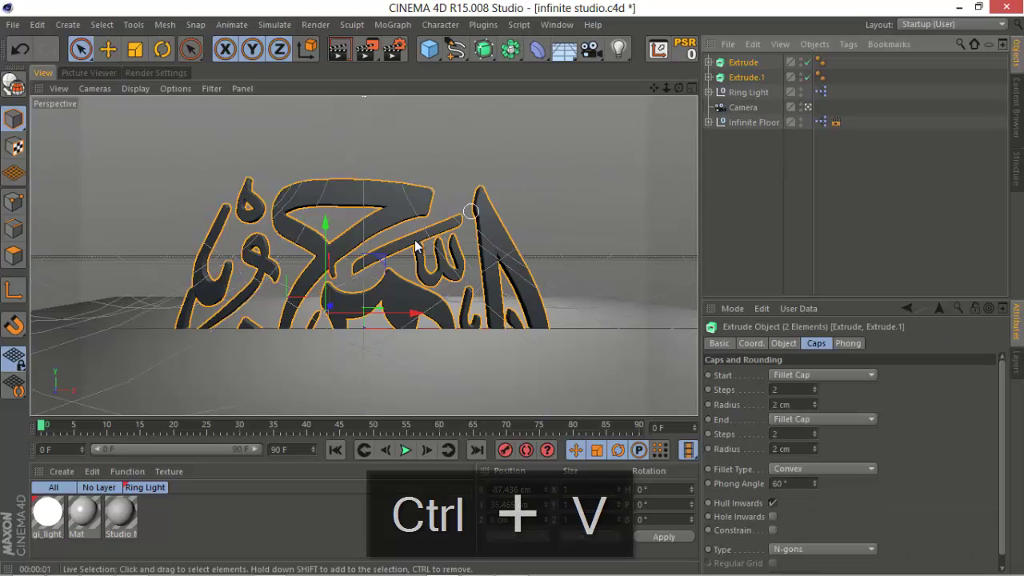
# Raise the calligraphy, scale it down, and lower it to sit just above the floor.
pyautogui.moveTo(331, 227); pyautogui.dragTo(361, 74)
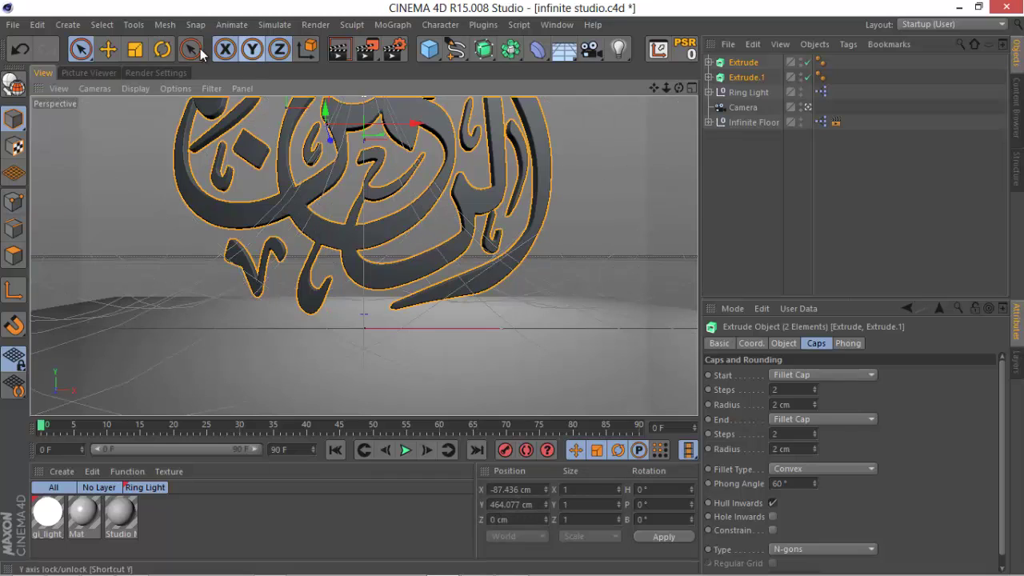
pyautogui.click(135, 49)
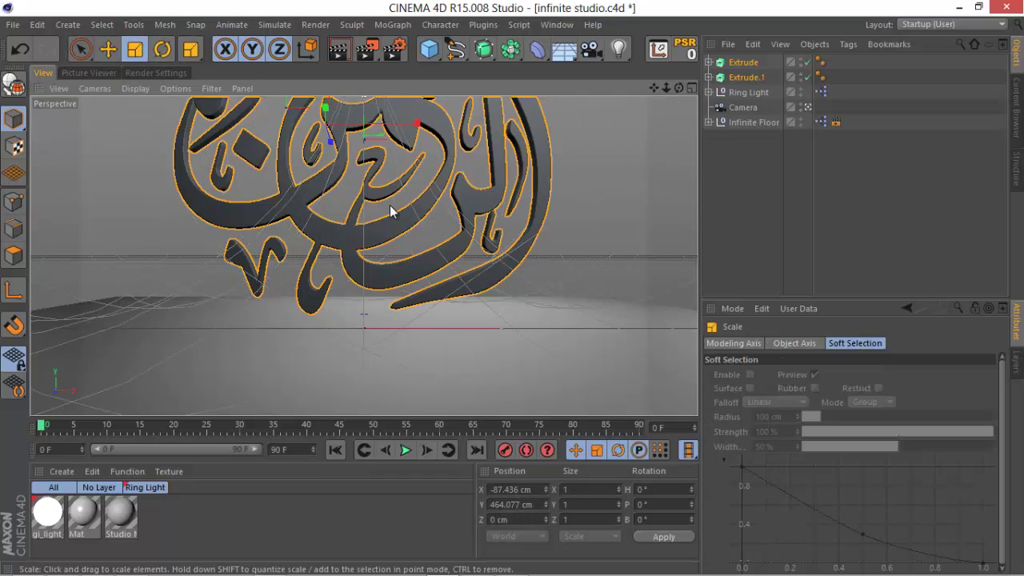
pyautogui.moveTo(390, 211); pyautogui.dragTo(262, 200)
pyautogui.press('e')
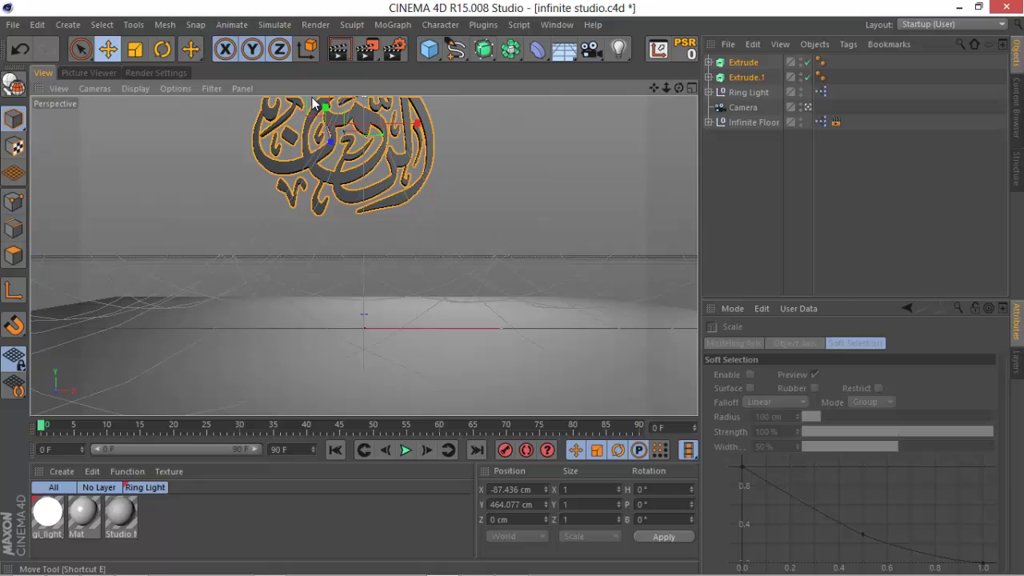
pyautogui.moveTo(324, 106); pyautogui.dragTo(448, 228)
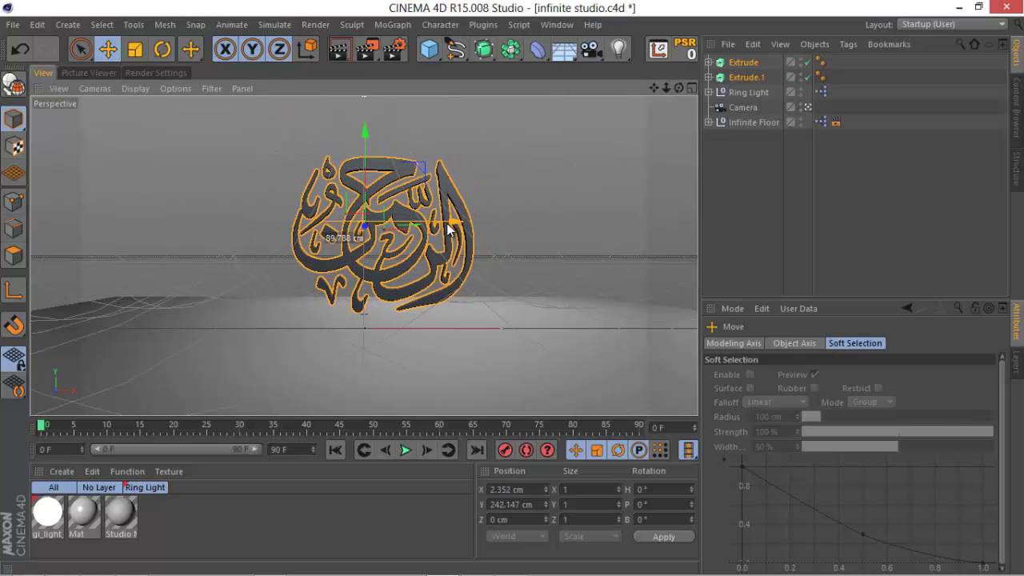
# Set the studio camera's focal length to 28 mm.
pyautogui.click(745, 109)
pyautogui.moveTo(848, 406); pyautogui.dragTo(803, 407)
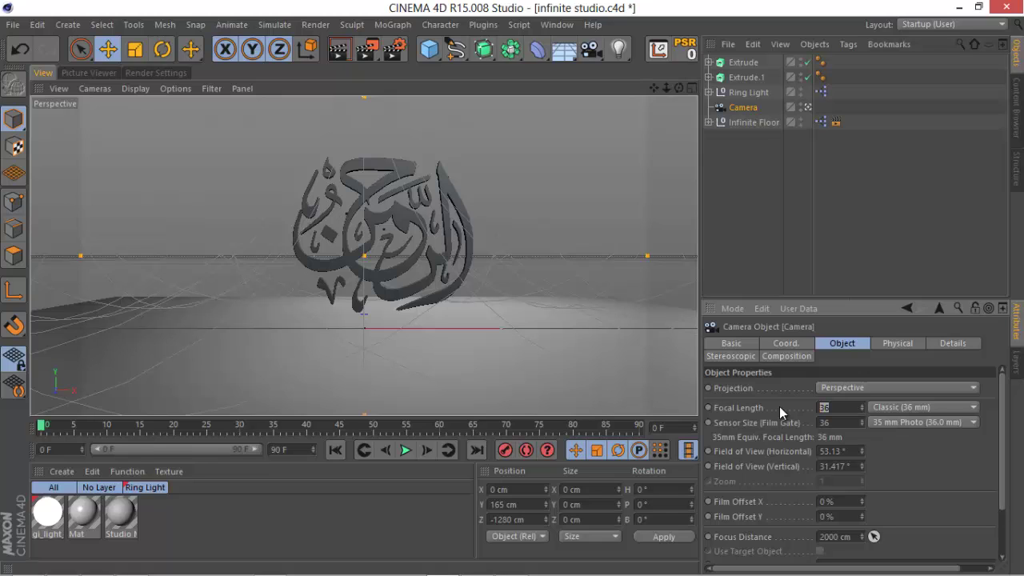
pyautogui.write('28')
pyautogui.press('Return')
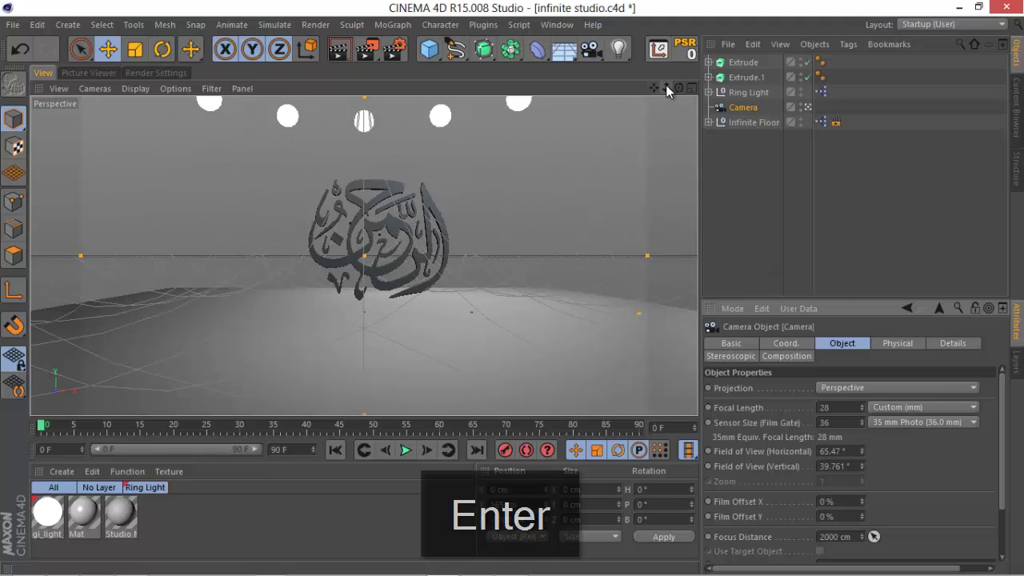
# Dolly and pan the camera so the calligraphy fills the frame, then preview the render.
pyautogui.moveTo(666, 86); pyautogui.dragTo(512, 287)
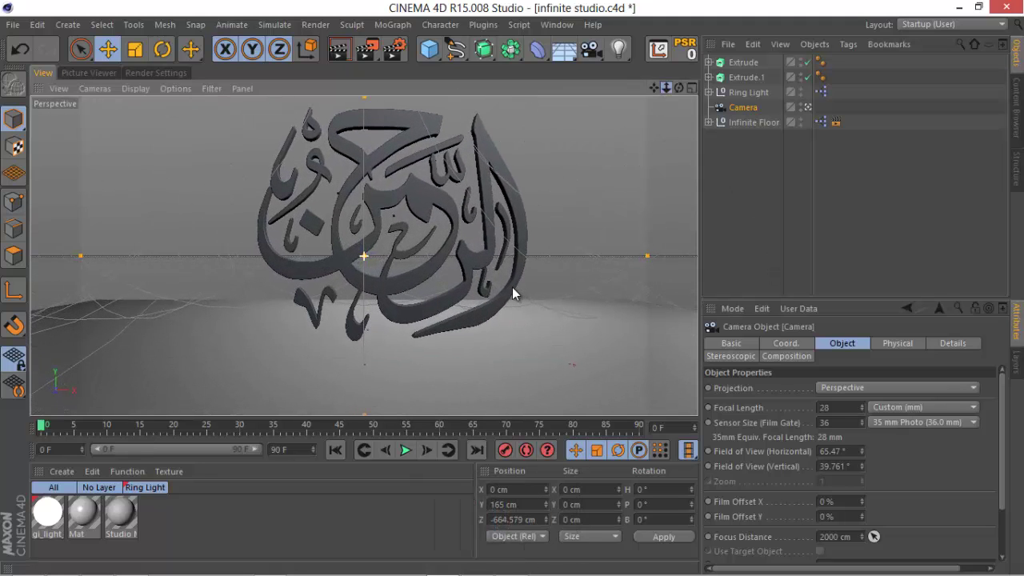
pyautogui.moveTo(654, 87); pyautogui.dragTo(514, 288)
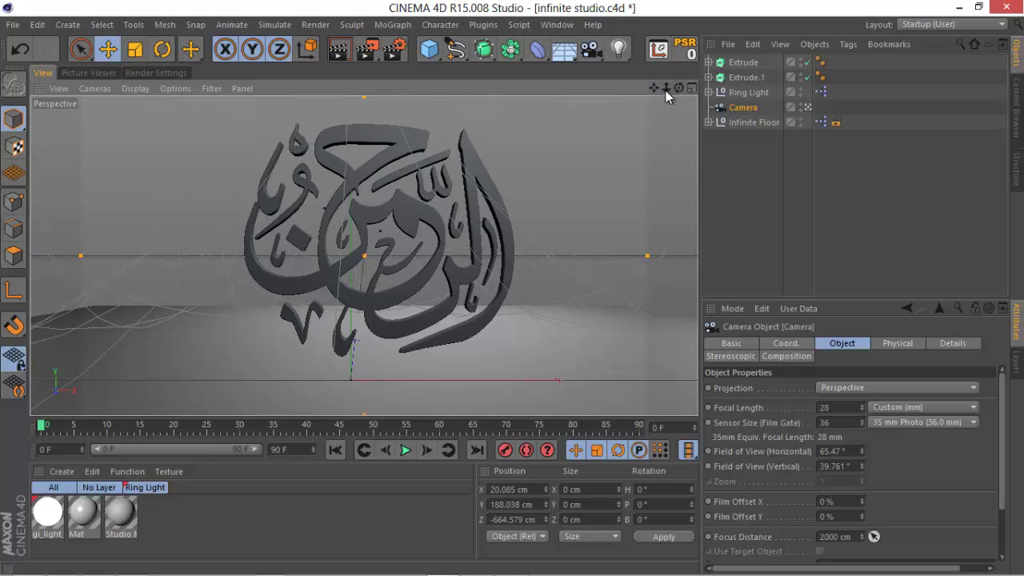
pyautogui.moveTo(656, 90)
pyautogui.mouseDown()
pyautogui.moveTo(514, 288)
pyautogui.moveTo(656, 88)
pyautogui.mouseUp()
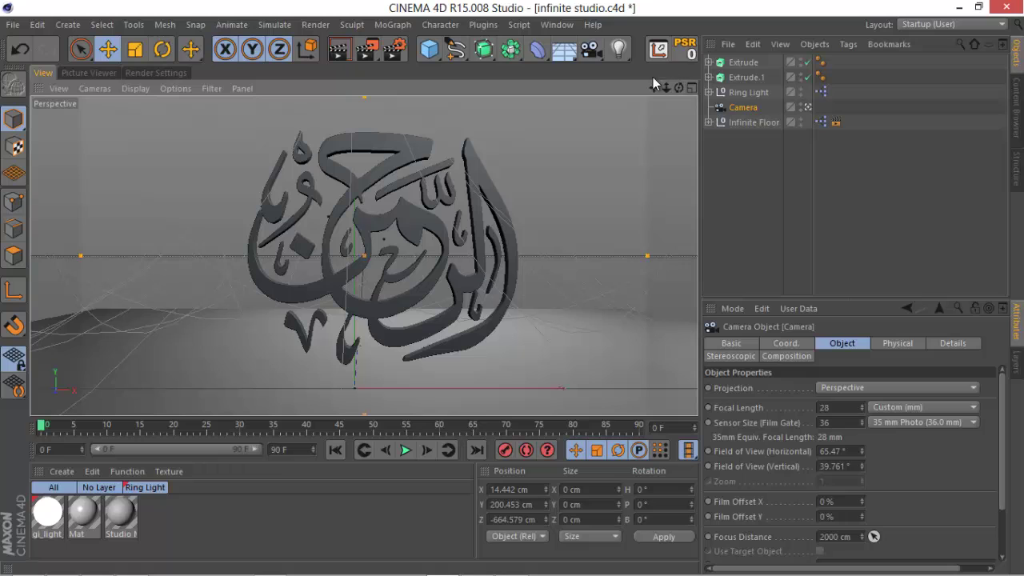
pyautogui.click(339, 50)
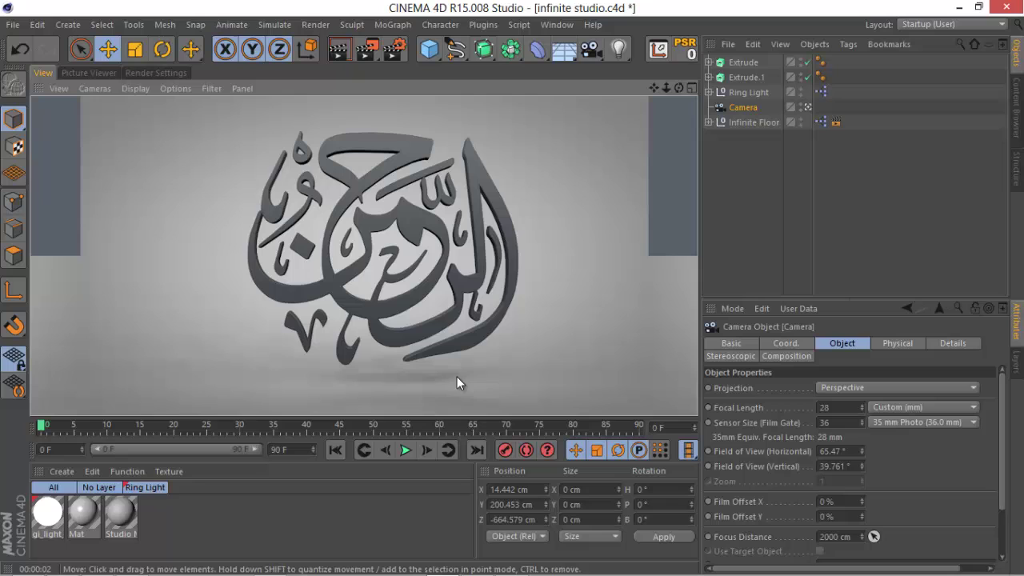
# Create a new material and set its colour to an off-white of 249.
pyautogui.doubleClick(212, 521)
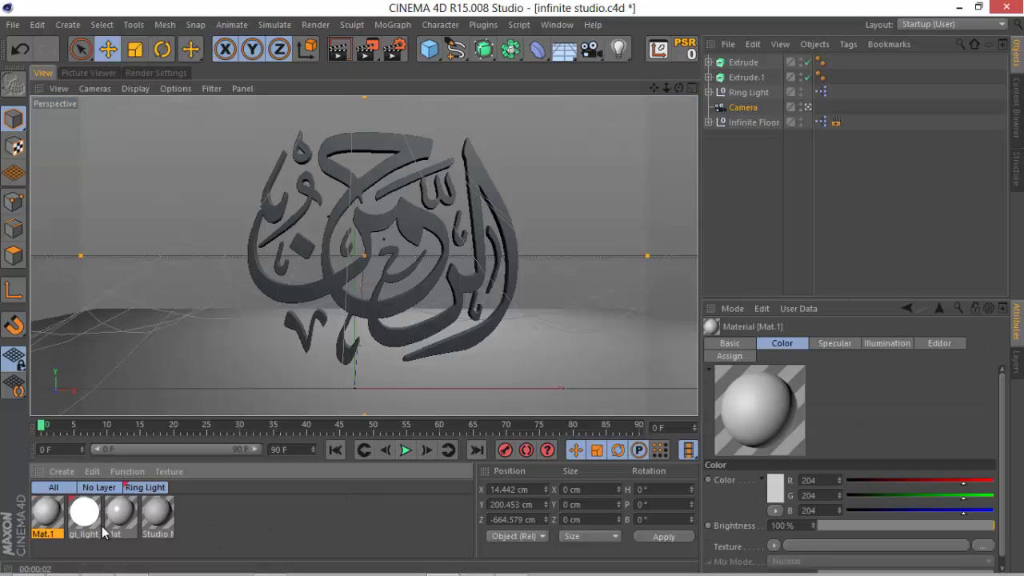
pyautogui.doubleClick(48, 520)
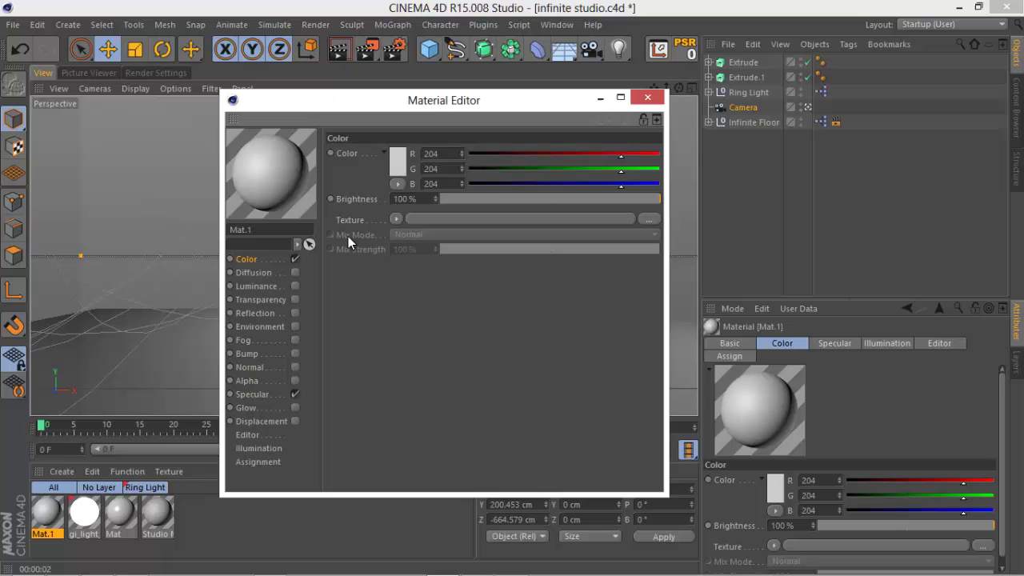
pyautogui.click(397, 162)
pyautogui.click(308, 124)
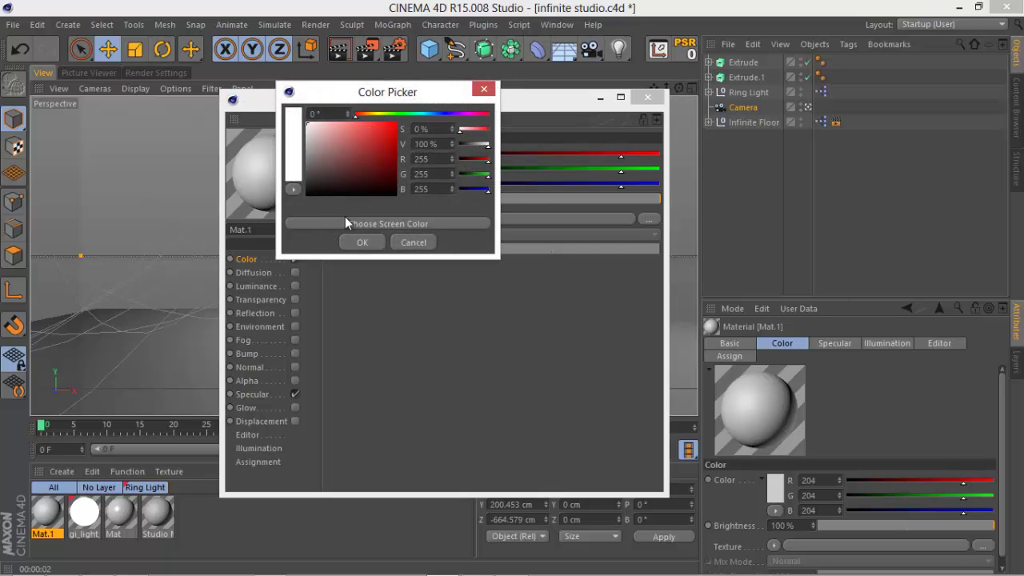
pyautogui.click(358, 242)
pyautogui.click(393, 162)
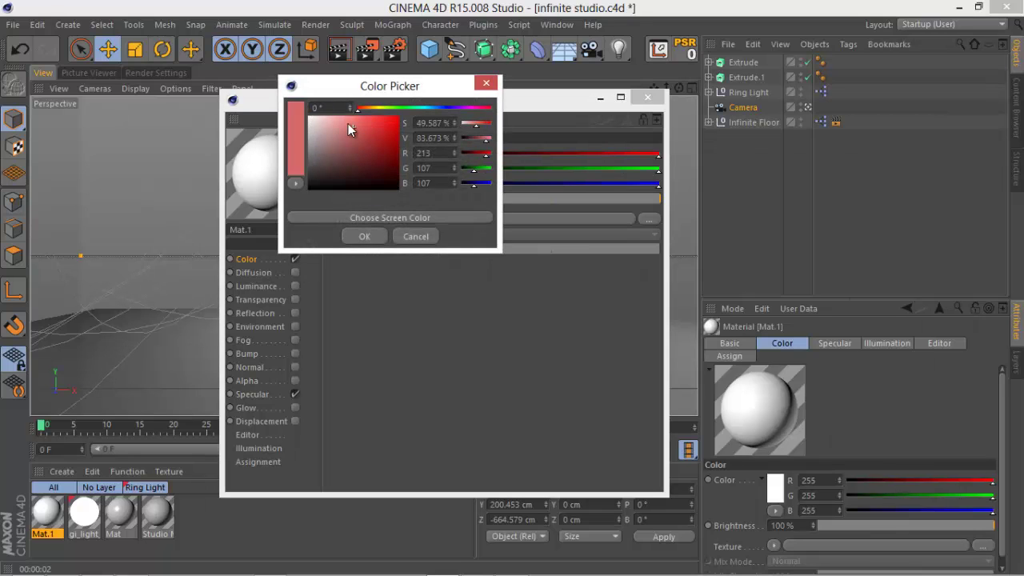
pyautogui.moveTo(348, 123); pyautogui.dragTo(302, 126)
pyautogui.click(296, 134)
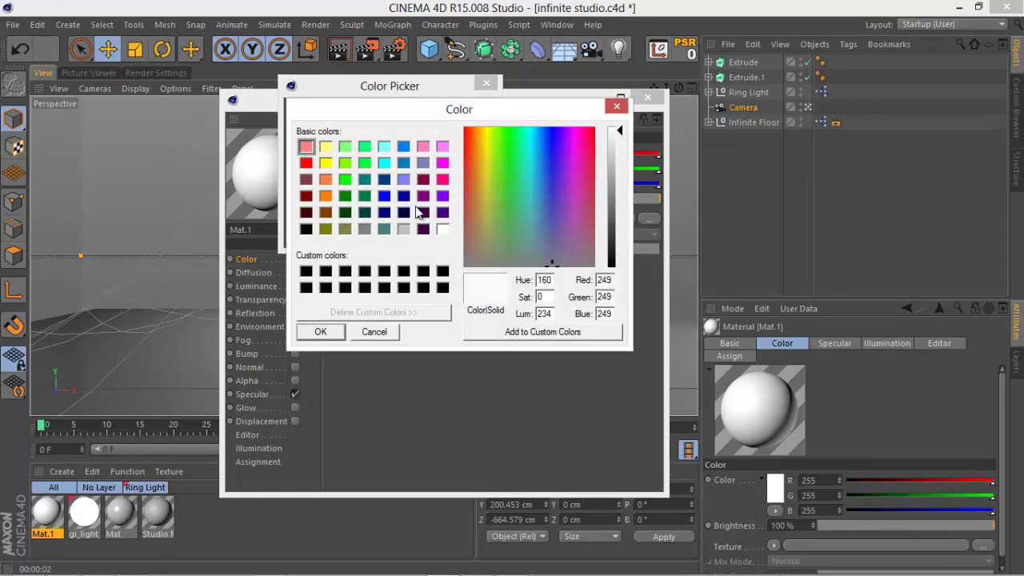
pyautogui.click(613, 111)
pyautogui.click(355, 235)
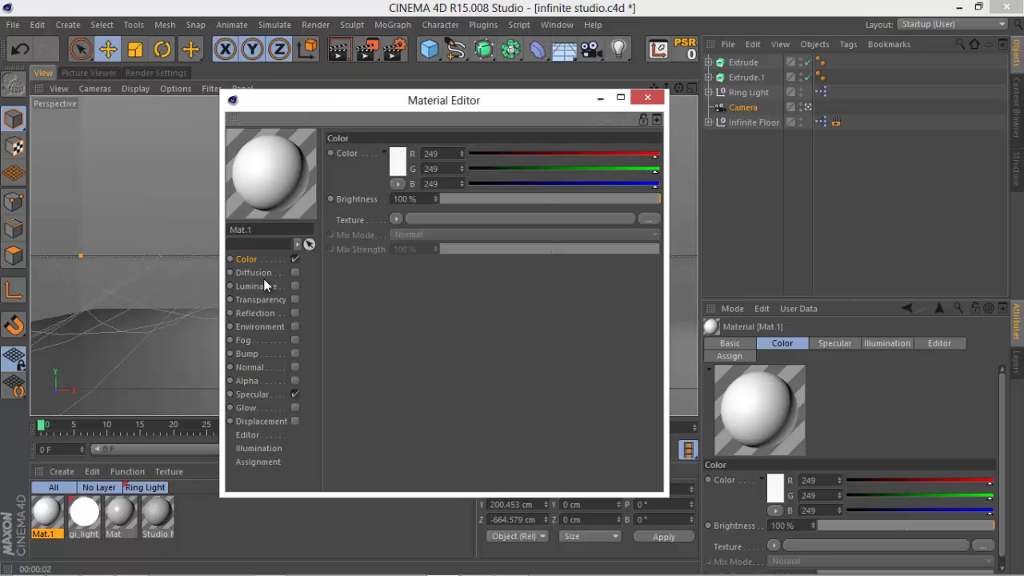
# Enable Fresnel reflection at 26% brightness and 47% mix strength, then duplicate the material.
pyautogui.click(257, 286)
pyautogui.click(257, 300)
pyautogui.click(262, 313)
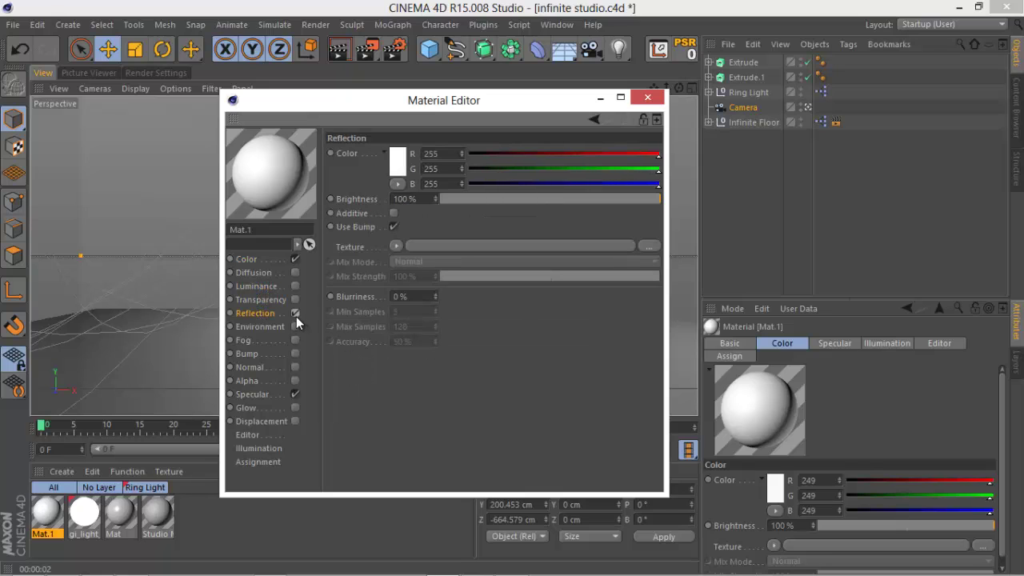
pyautogui.click(295, 312)
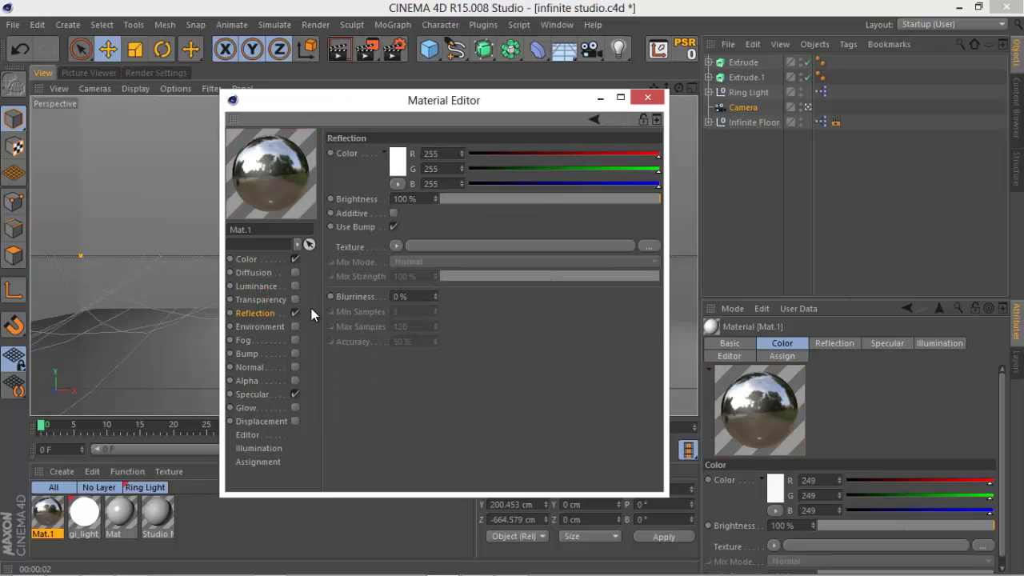
pyautogui.click(395, 246)
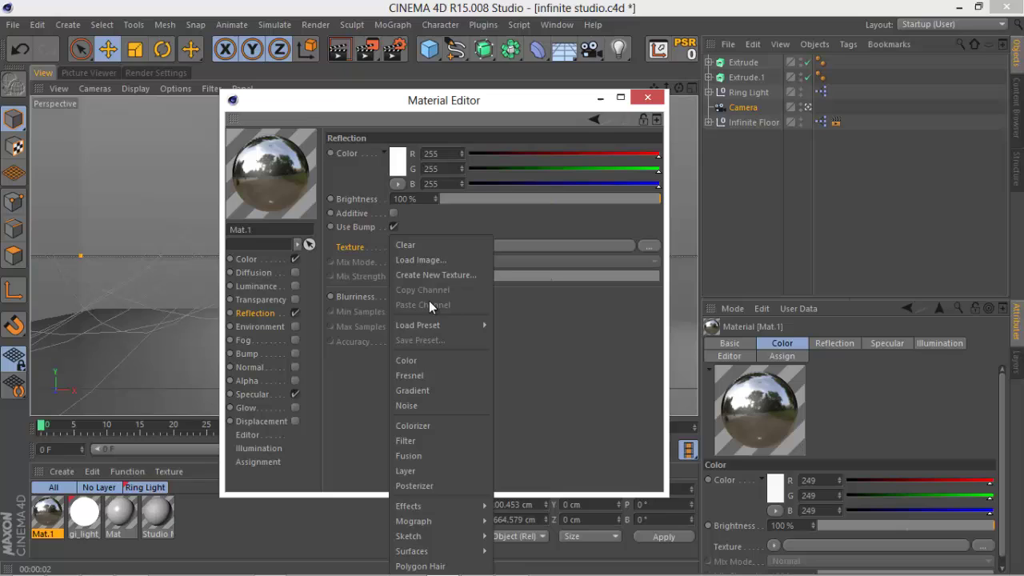
pyautogui.click(442, 376)
pyautogui.moveTo(481, 318); pyautogui.dragTo(544, 325)
pyautogui.click(495, 198)
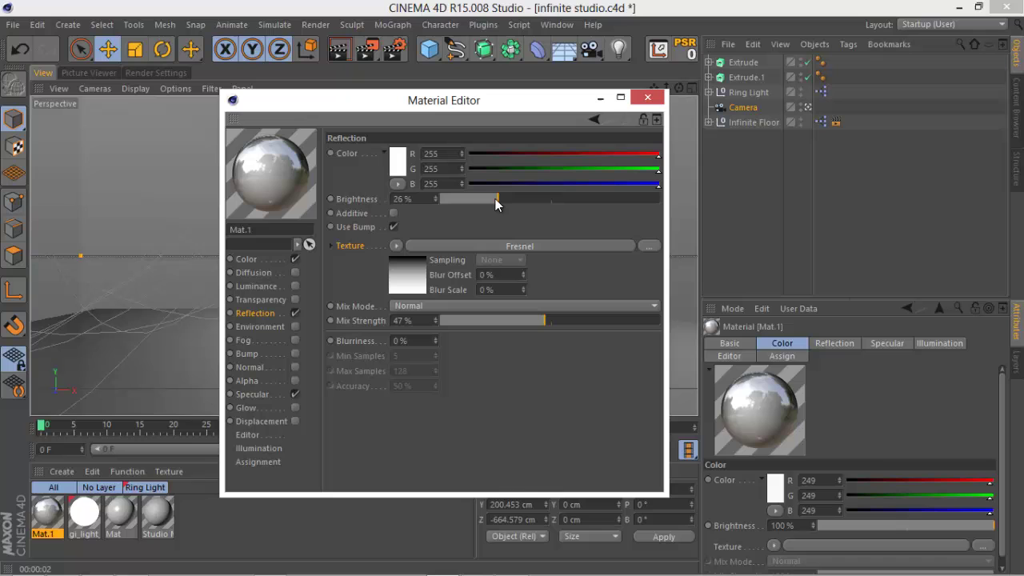
pyautogui.click(636, 103)
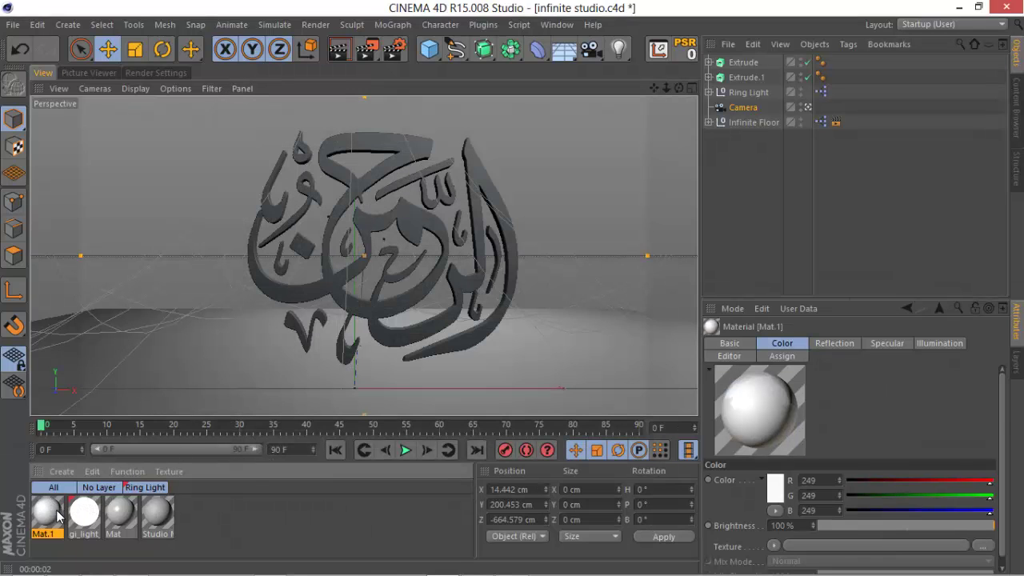
pyautogui.moveTo(56, 516); pyautogui.dragTo(69, 514)
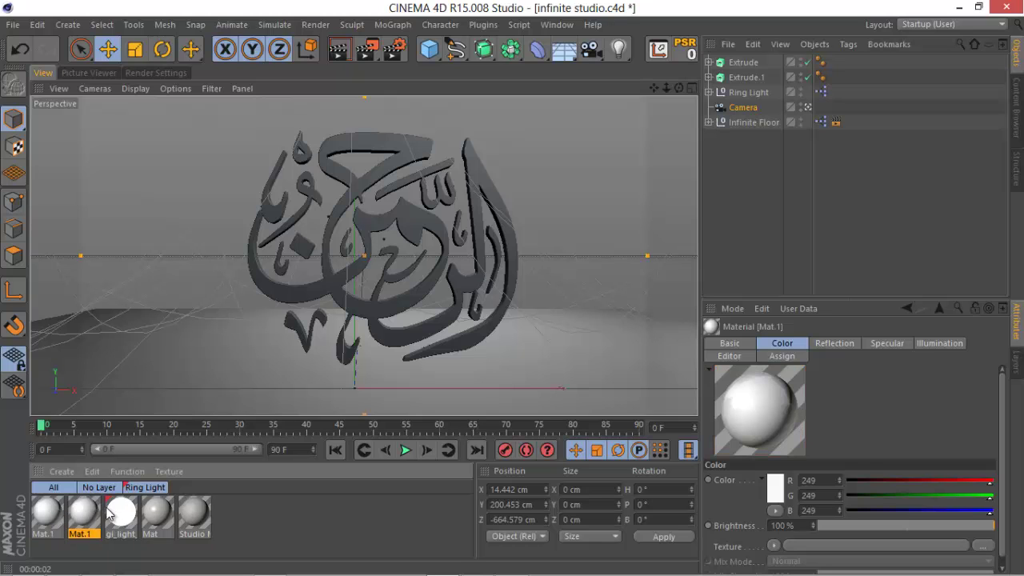
# Change the duplicate material's colour to bright red, R 249 G 0 B 0.
pyautogui.doubleClick(88, 514)
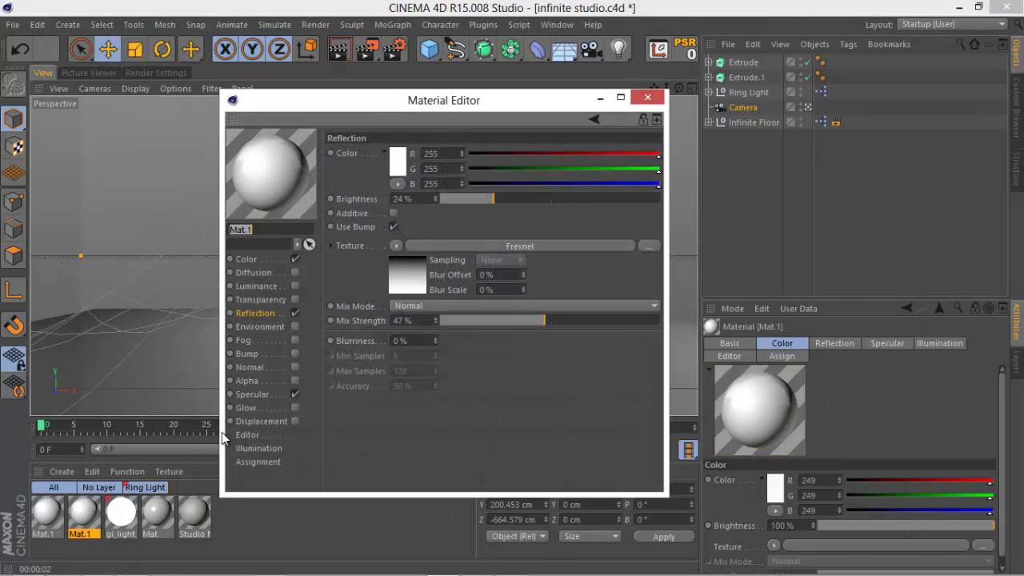
pyautogui.click(247, 259)
pyautogui.click(396, 162)
pyautogui.moveTo(394, 165); pyautogui.dragTo(405, 138)
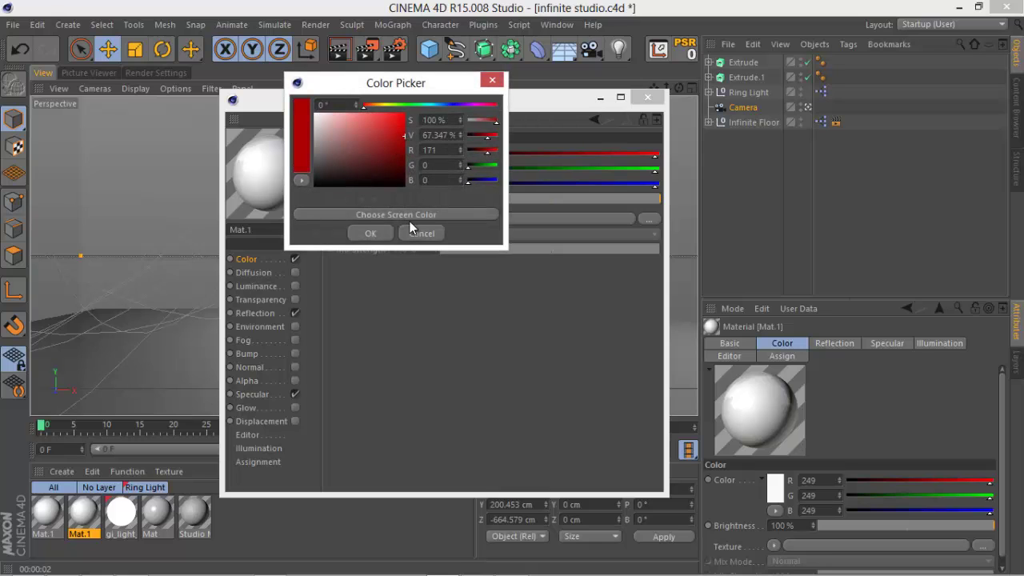
pyautogui.click(370, 233)
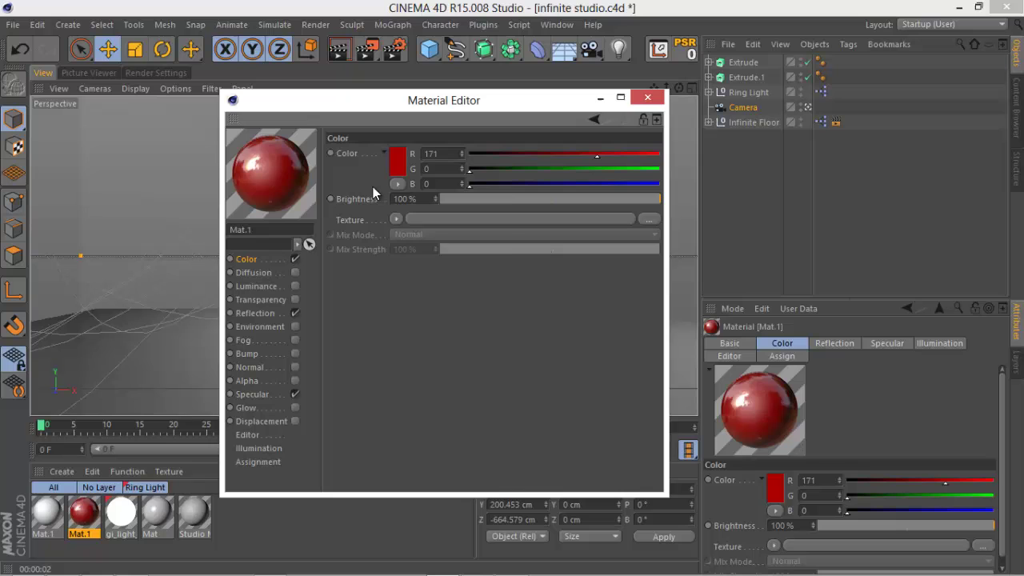
pyautogui.click(397, 161)
pyautogui.moveTo(405, 138)
pyautogui.mouseDown()
pyautogui.moveTo(406, 123)
pyautogui.moveTo(415, 128)
pyautogui.mouseUp()
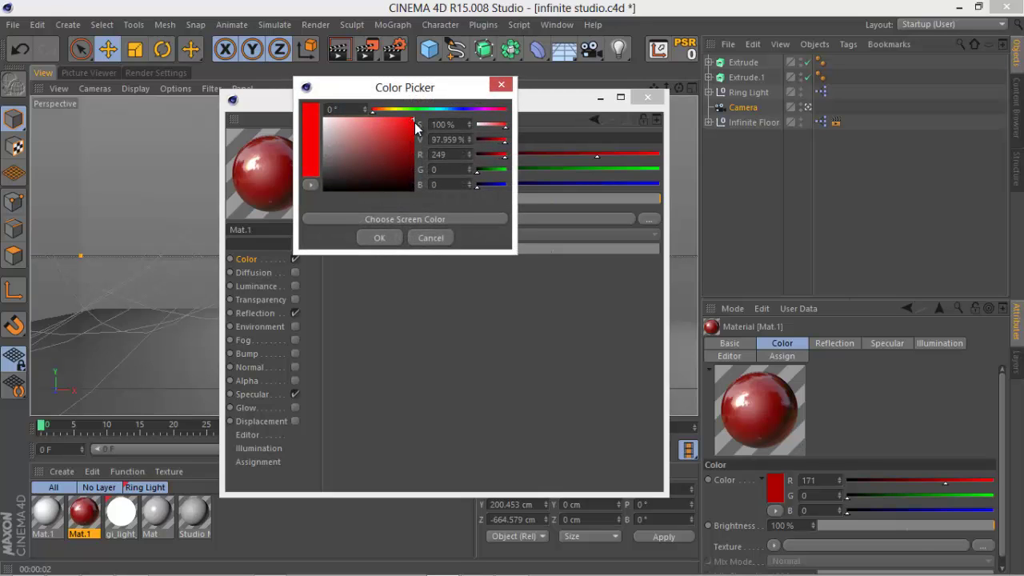
pyautogui.click(380, 237)
# Apply the red material to Extrude.1 and the white material to Extrude.
pyautogui.click(648, 100)
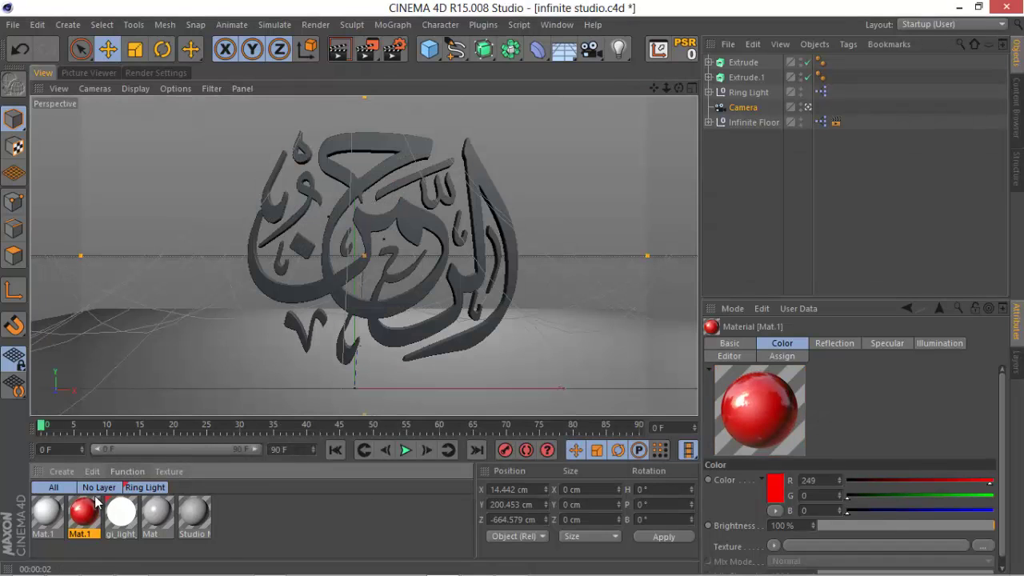
pyautogui.moveTo(96, 520); pyautogui.dragTo(301, 249)
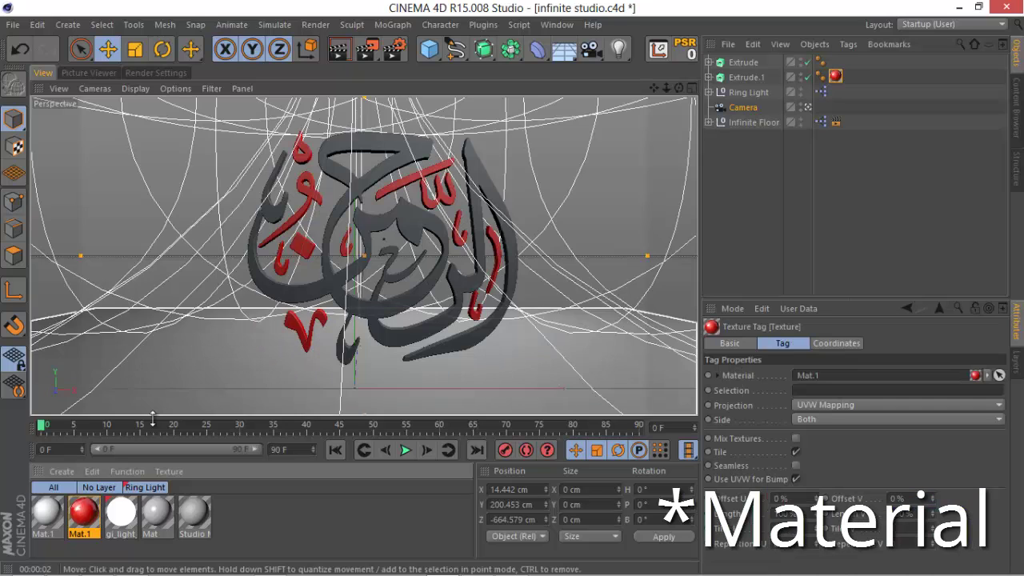
pyautogui.moveTo(259, 441); pyautogui.dragTo(376, 233)
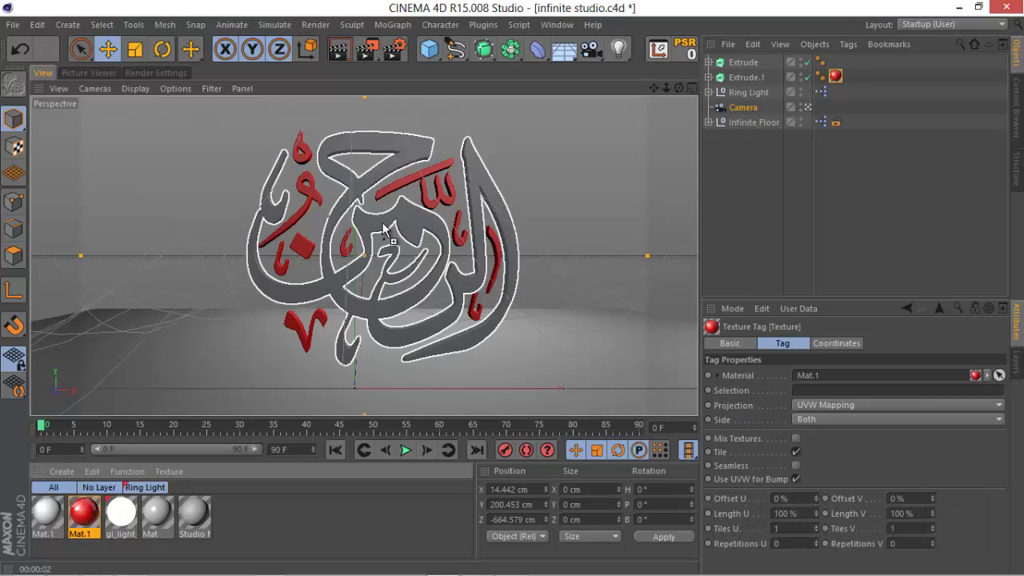
# Render the final 1280x720 image to the Picture Viewer and zoom out to 41% to view it.
pyautogui.click(367, 50)
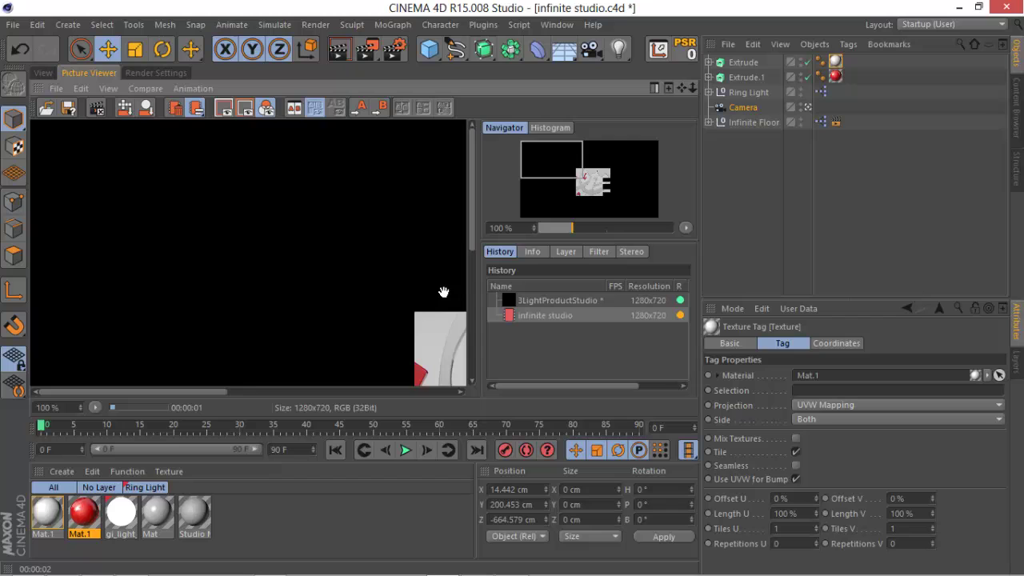
pyautogui.moveTo(431, 313); pyautogui.dragTo(195, 201)
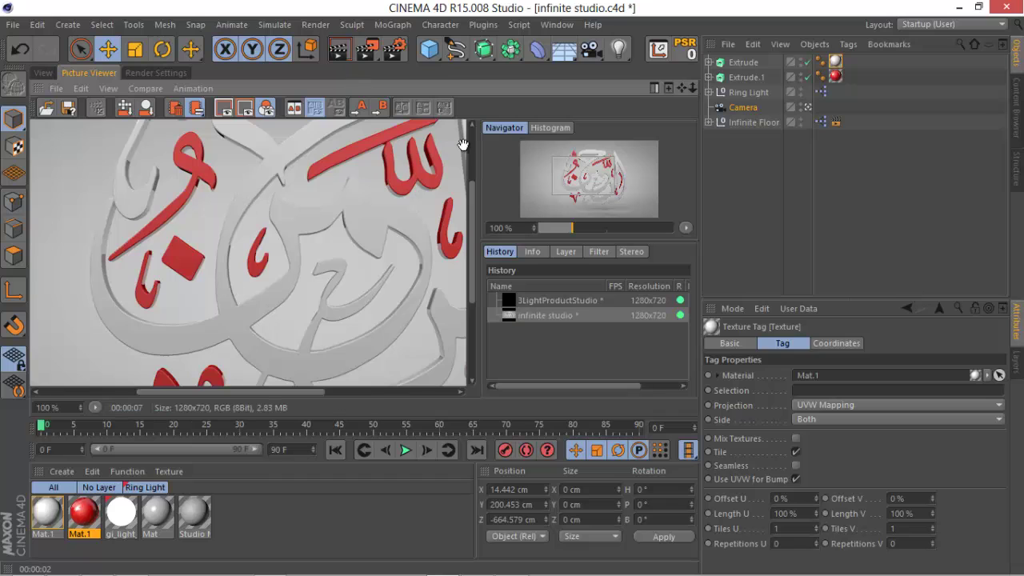
pyautogui.scroll(-5, 296, 258)
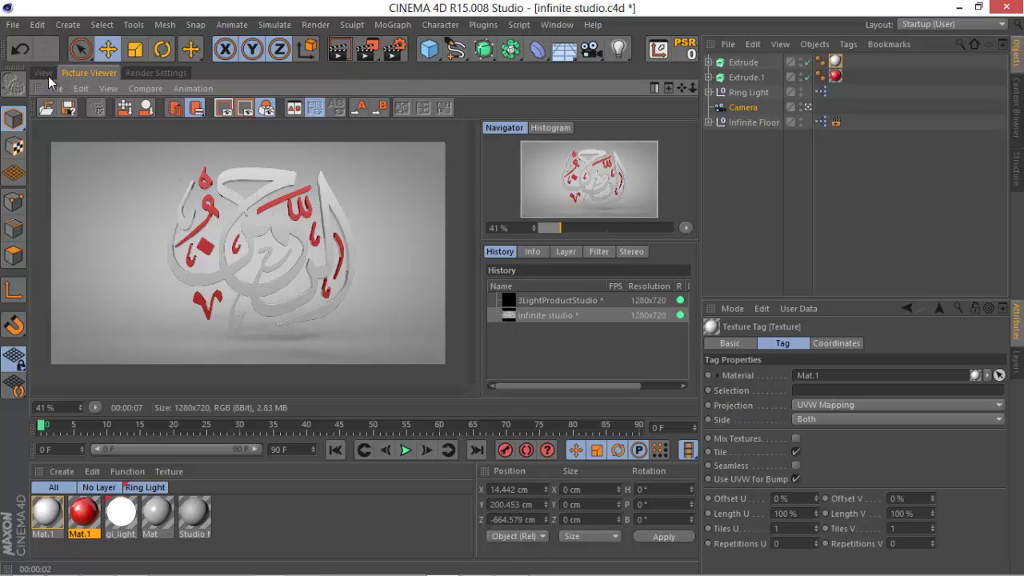
# Recolour the red accent material to blue (R 0, G 166, B 249), then return to the perspective viewport.
pyautogui.click(95, 518)
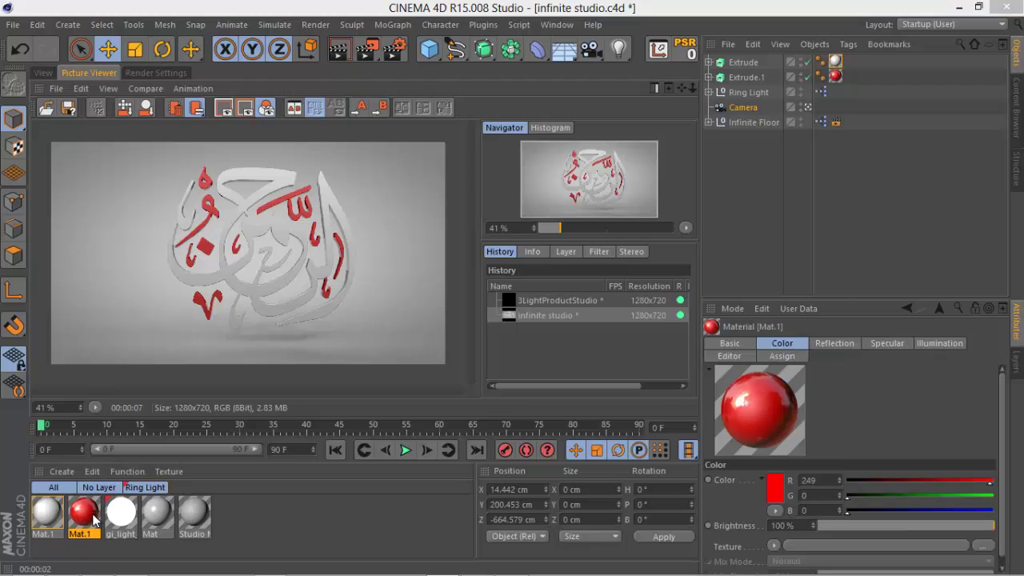
pyautogui.doubleClick(95, 519)
pyautogui.click(398, 162)
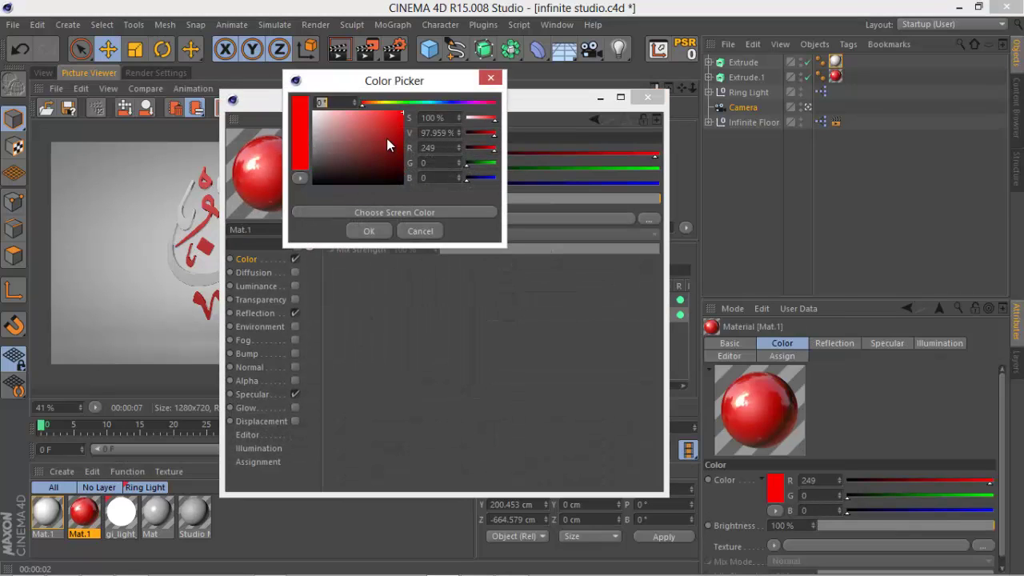
pyautogui.moveTo(384, 101); pyautogui.dragTo(435, 112)
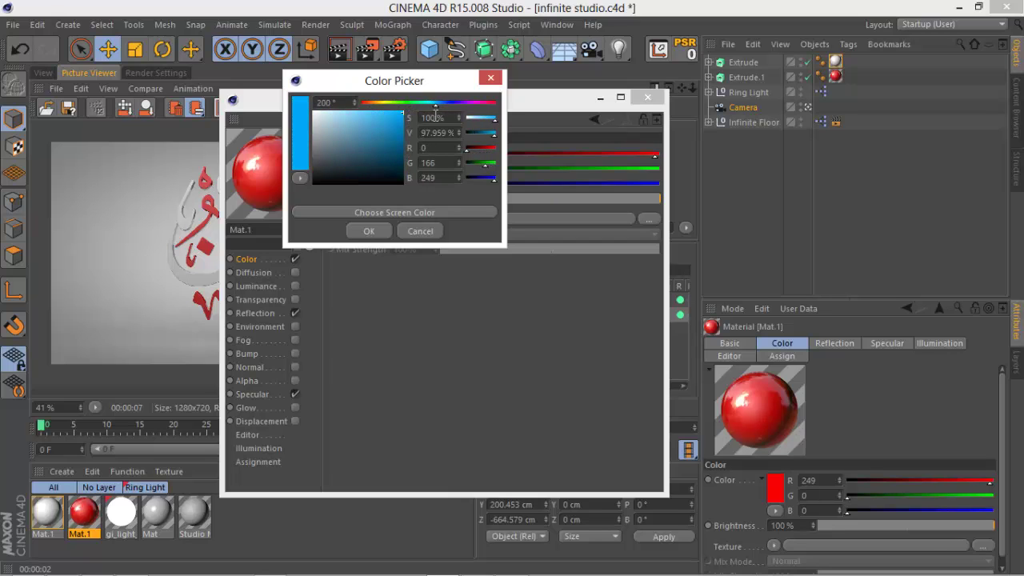
pyautogui.click(369, 230)
pyautogui.click(648, 97)
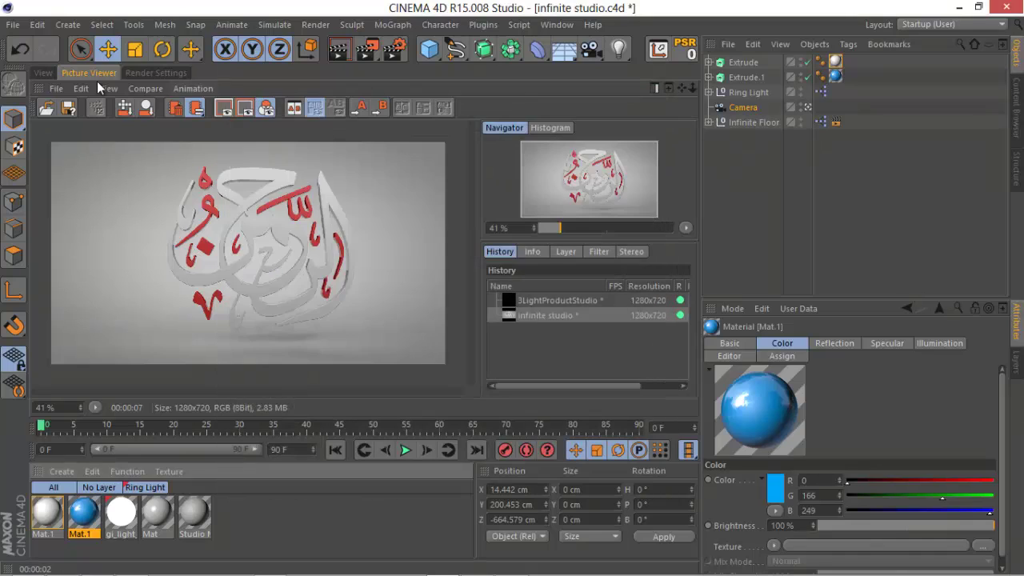
pyautogui.click(43, 75)
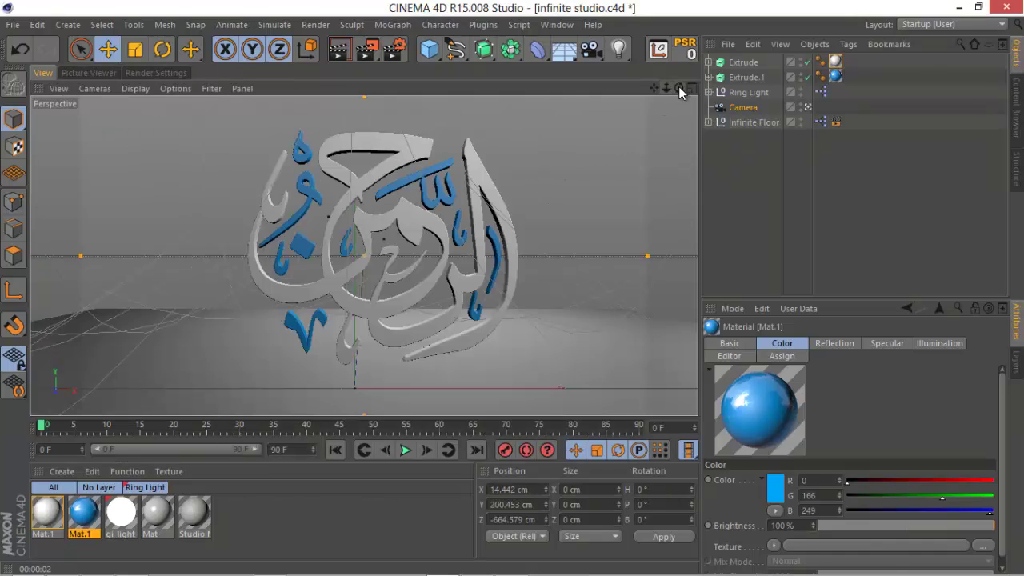
# Uncheck Seen by Camera in the Ring Light's Compositing Tag.
pyautogui.moveTo(678, 87); pyautogui.dragTo(512, 289)
pyautogui.click(746, 92)
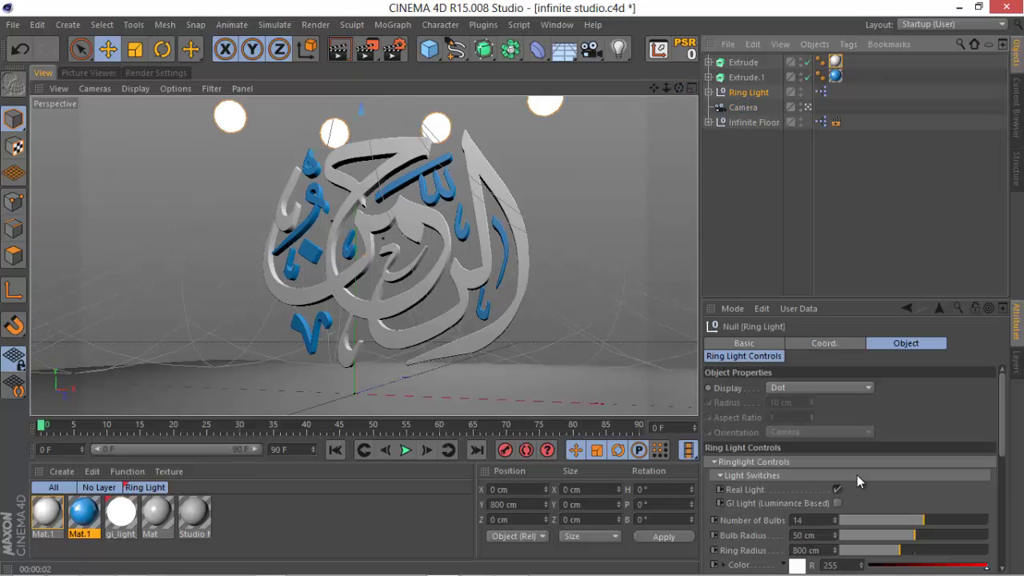
pyautogui.scroll(-8, 869, 446)
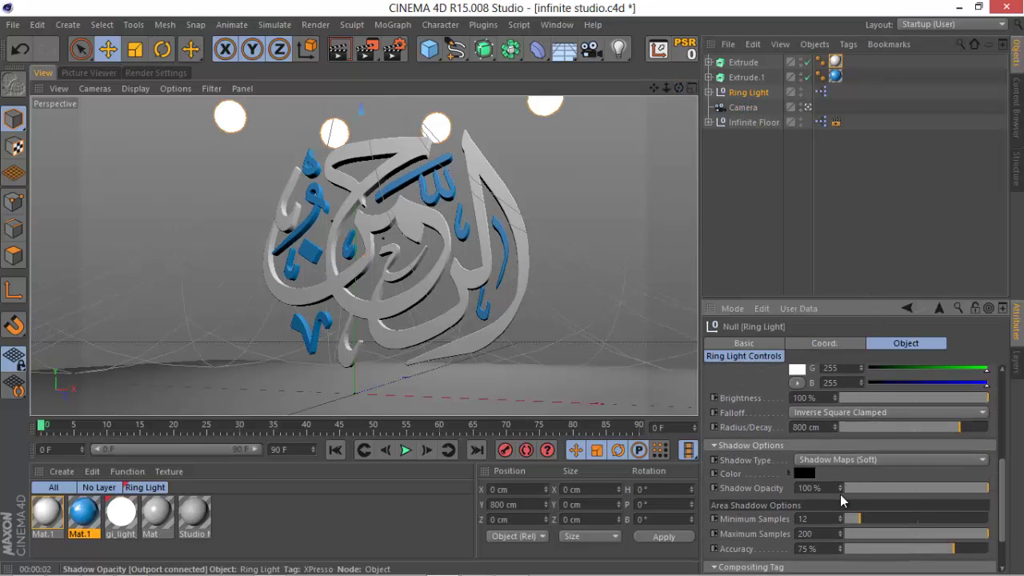
pyautogui.scroll(-3, 840, 494)
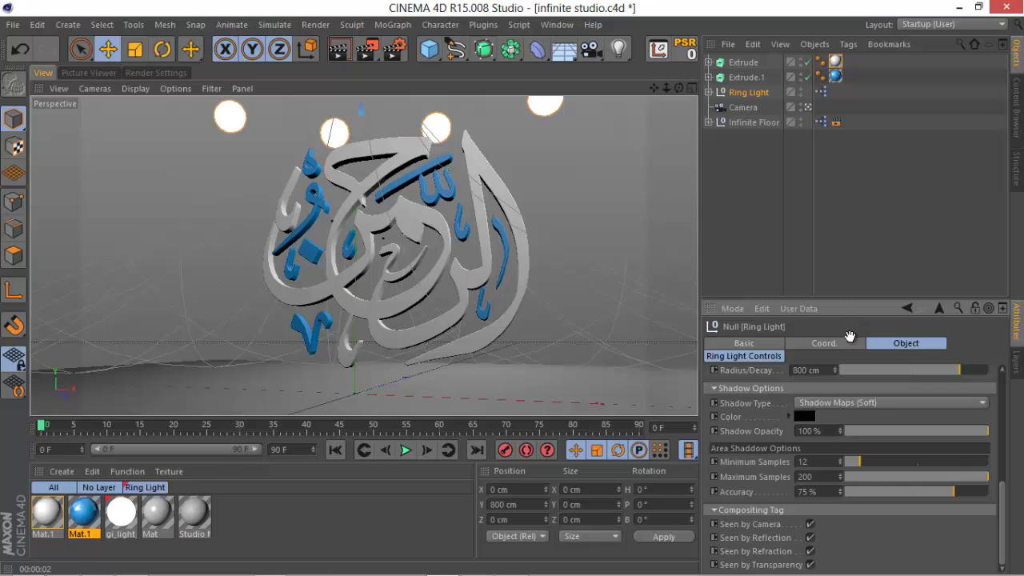
pyautogui.click(810, 525)
# Render the blue-accented scene to the Picture Viewer and reopen the earlier red render from History.
pyautogui.click(364, 52)
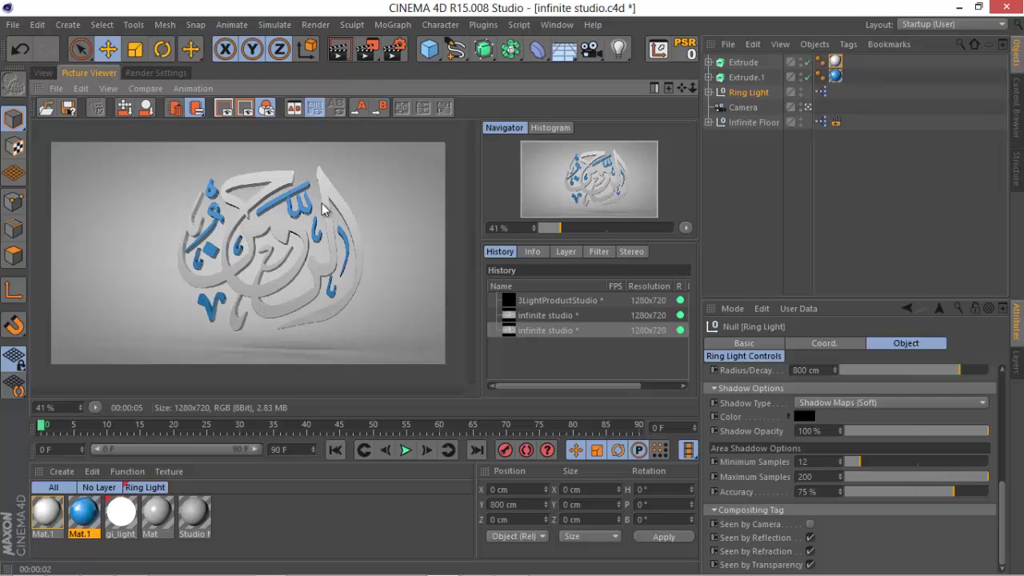
pyautogui.click(544, 317)
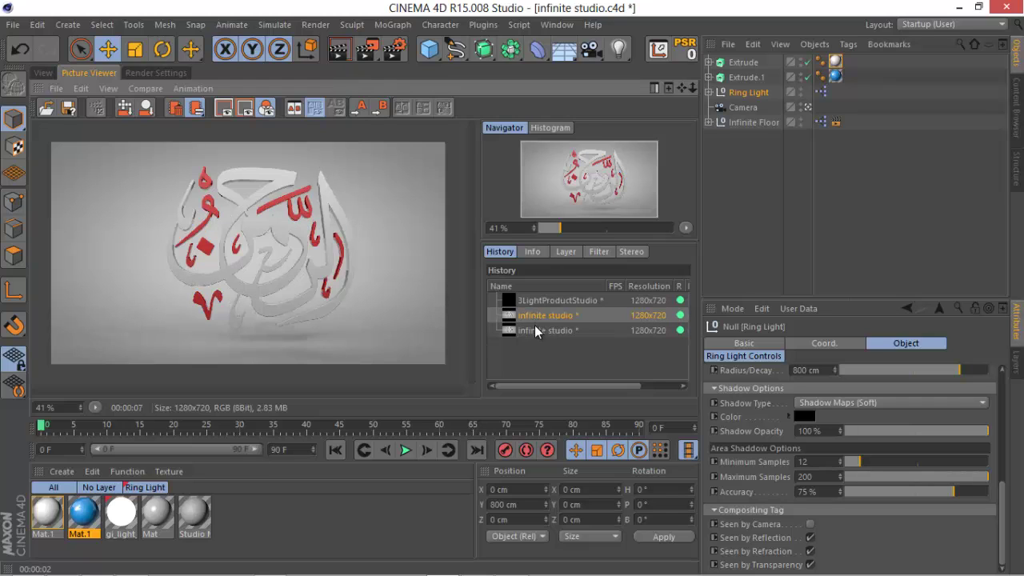
pyautogui.click(525, 331)
pyautogui.click(528, 317)
pyautogui.click(209, 234)
# In Chrome, load the freeislamiccalligraphy.com home page in place of the Al-Rahman page.
pyautogui.click(132, 565)
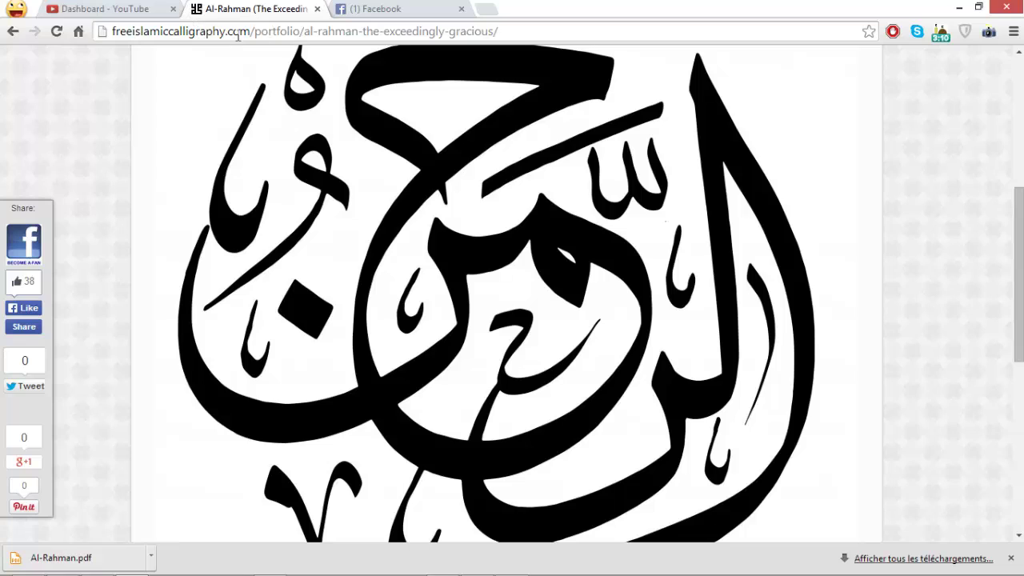
pyautogui.moveTo(254, 31); pyautogui.dragTo(94, 48)
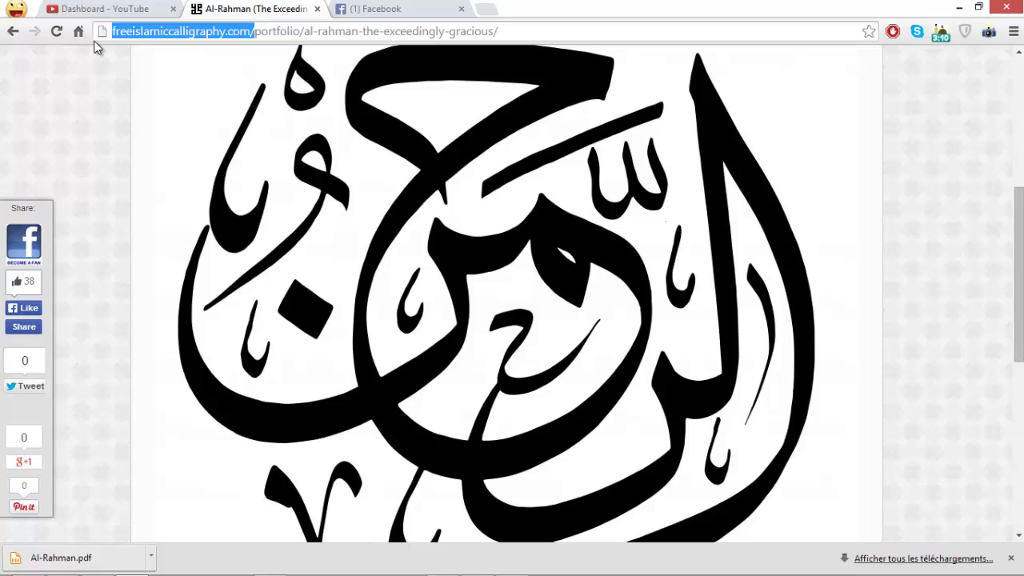
pyautogui.hotkey('ctrl', 'x')
pyautogui.hotkey('ctrl', 'a')
pyautogui.press('BackSpace')
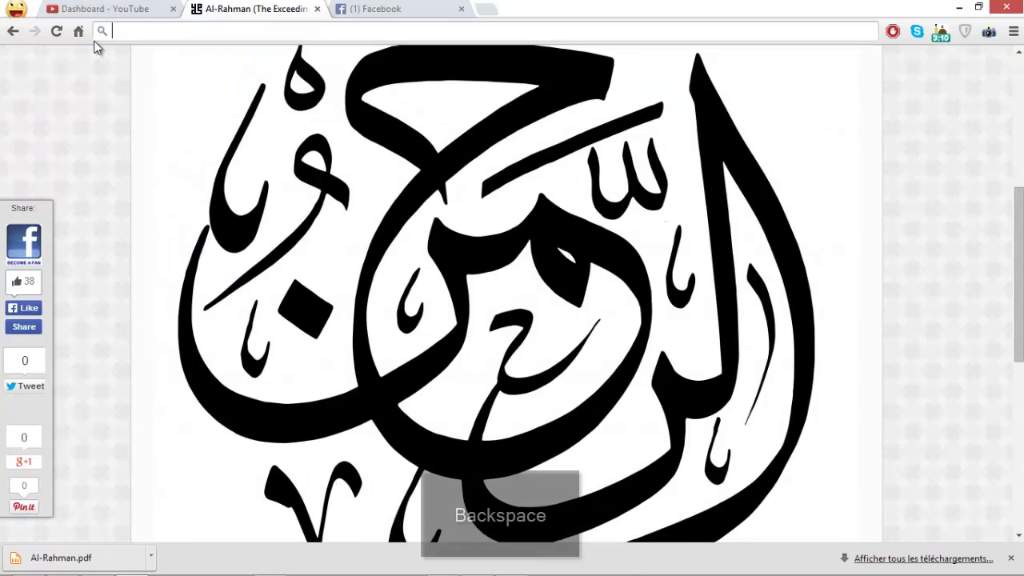
pyautogui.hotkey('ctrl', 'v')
pyautogui.press('Return')
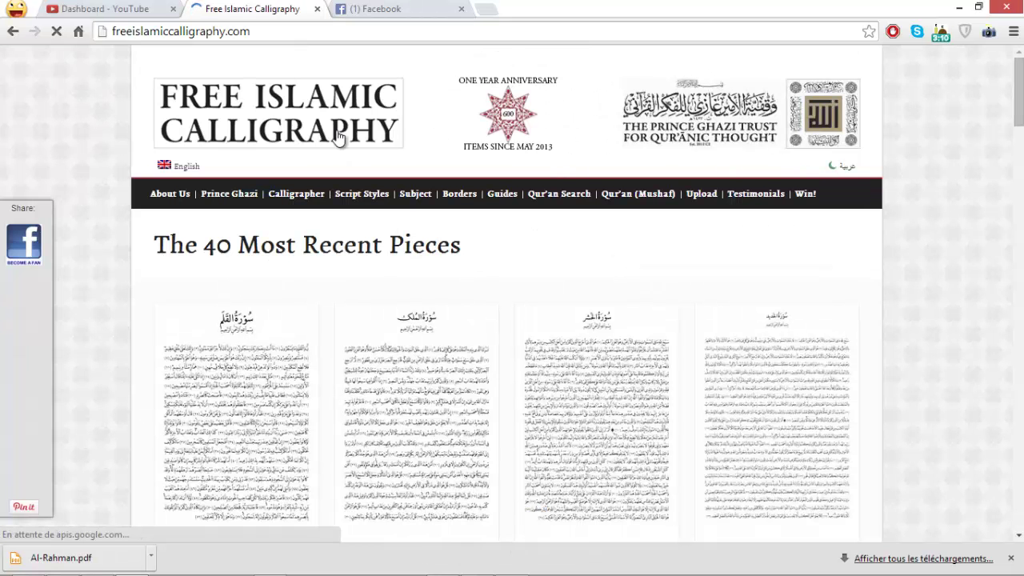
# Scroll through The 40 Most Recent Pieces, then minimize Chrome.
pyautogui.tripleClick(385, 245)
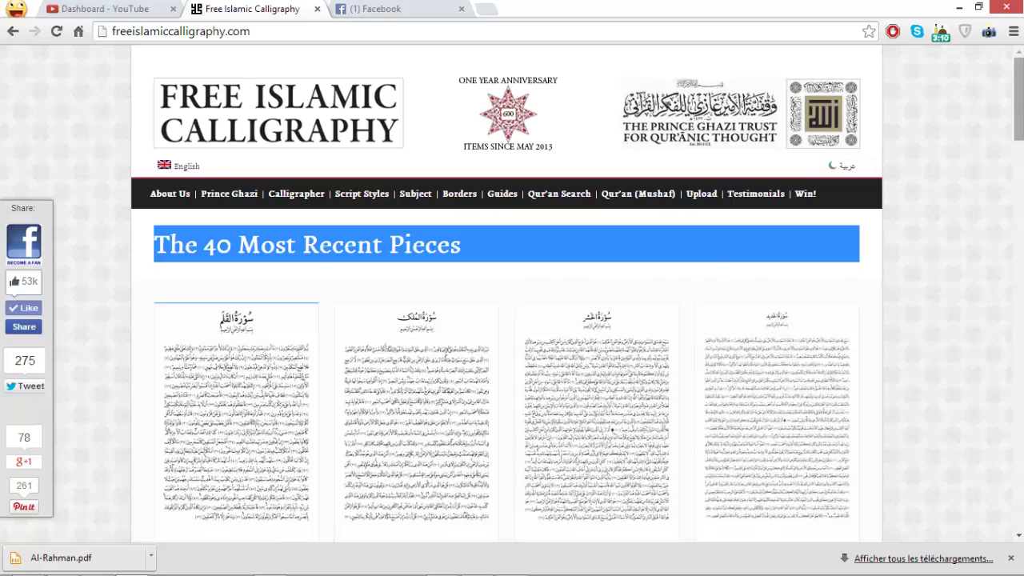
pyautogui.scroll(-9, 512, 290)
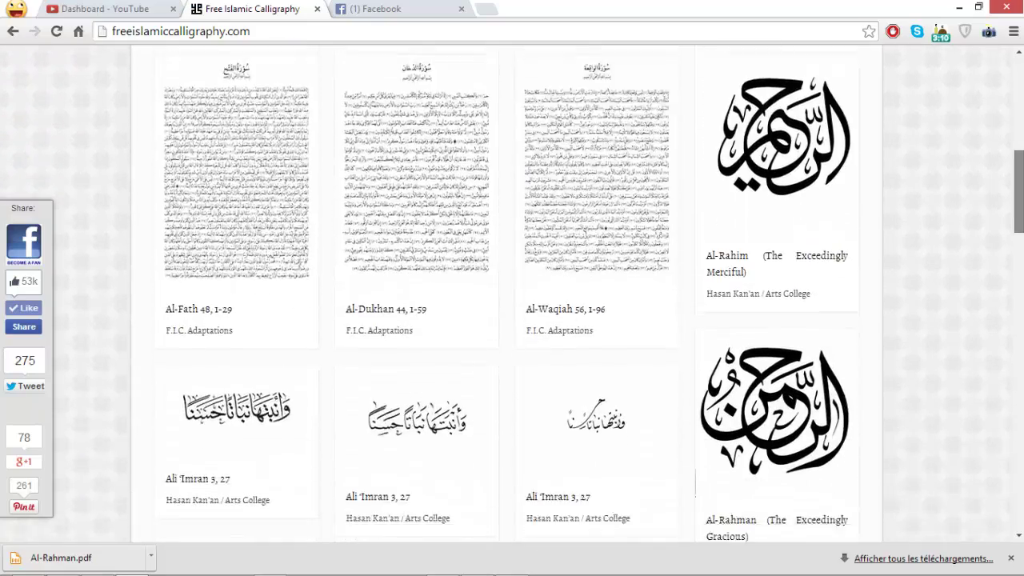
pyautogui.scroll(-8, 512, 295)
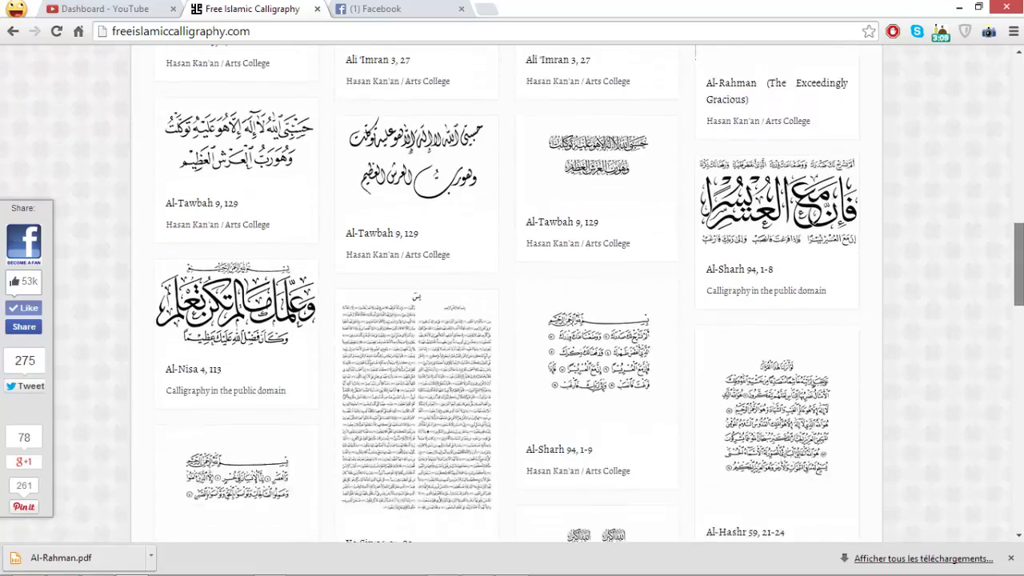
pyautogui.scroll(-3, 512, 294)
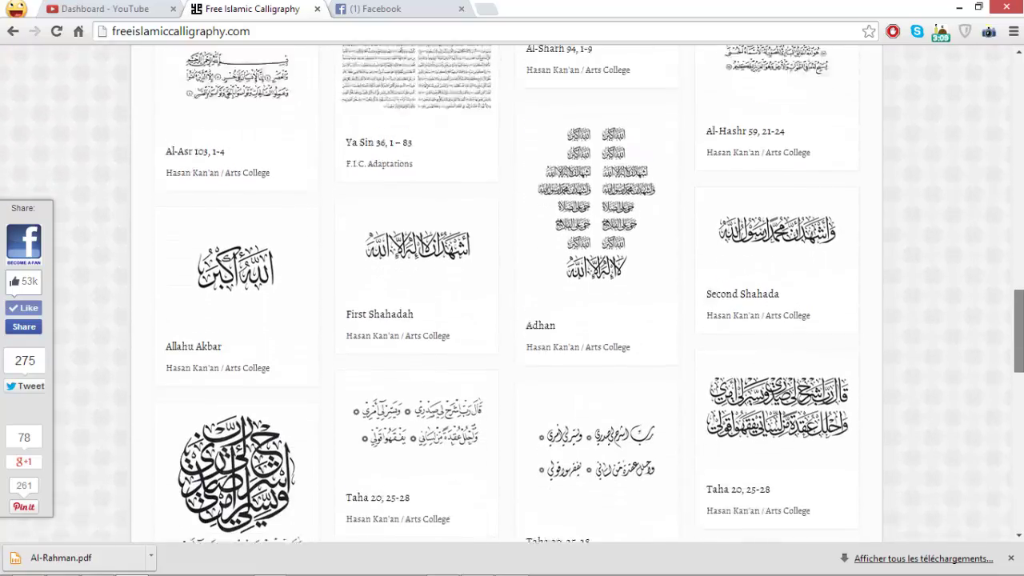
pyautogui.scroll(4, 521, 320)
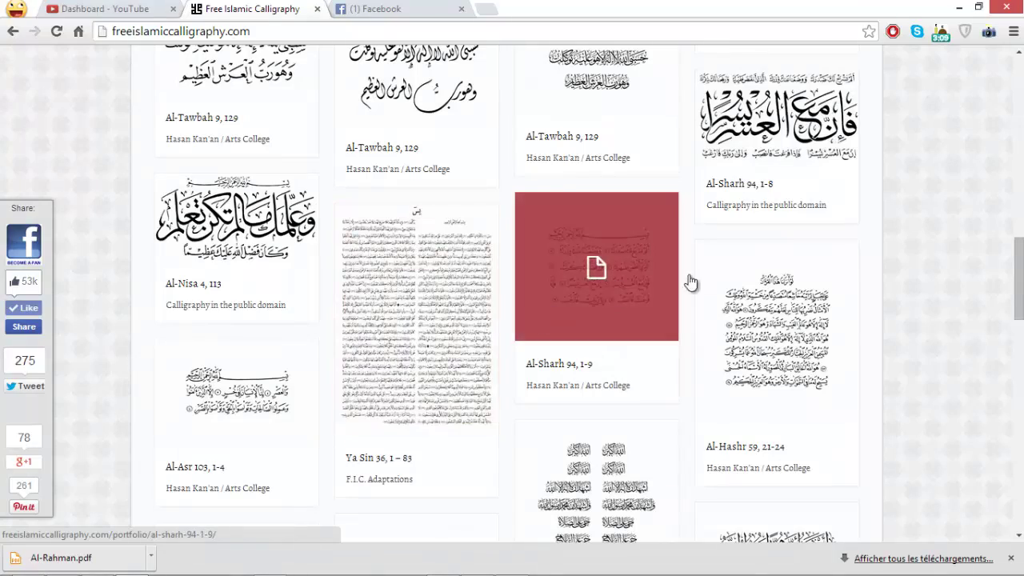
pyautogui.scroll(-10, 690, 283)
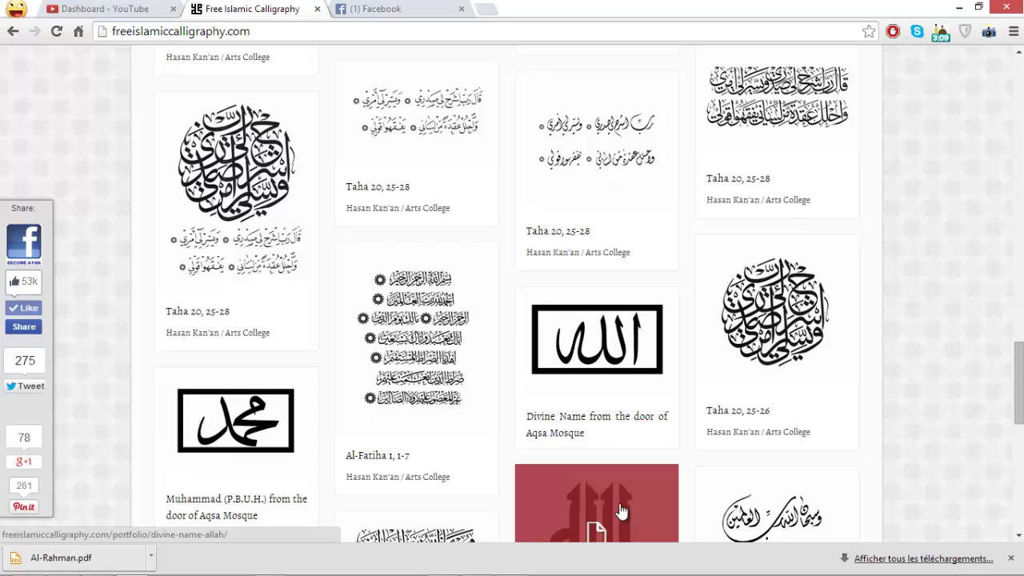
pyautogui.click(961, 8)
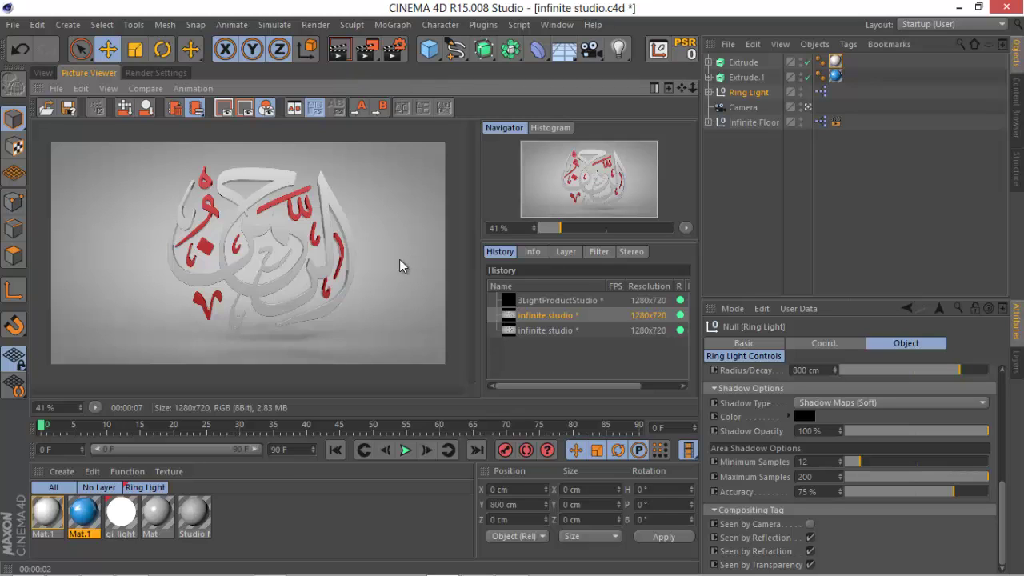
# Switch to Adobe Illustrator showing path.ai from the taskbar.
pyautogui.moveTo(181, 570)
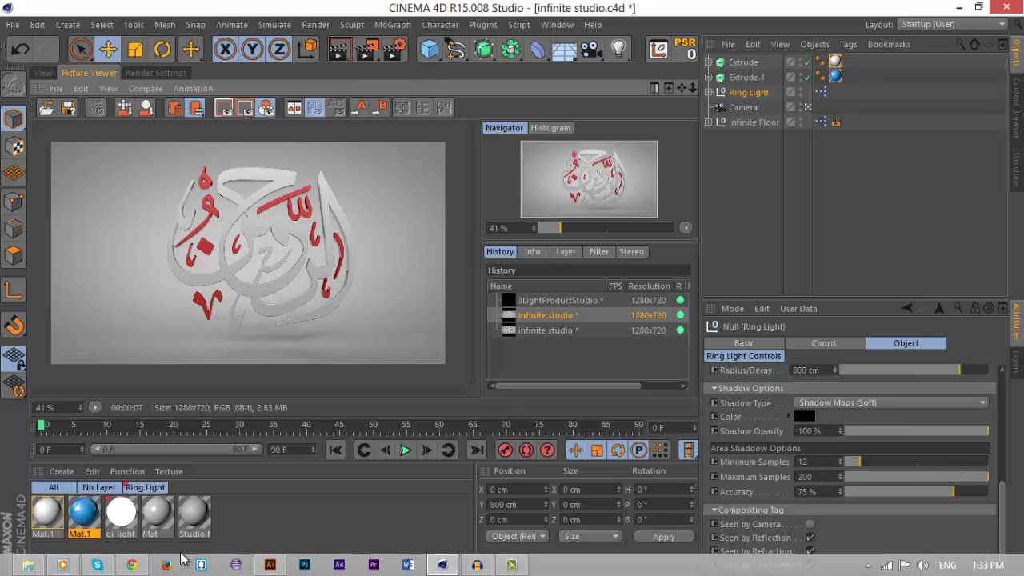
pyautogui.click(280, 566)
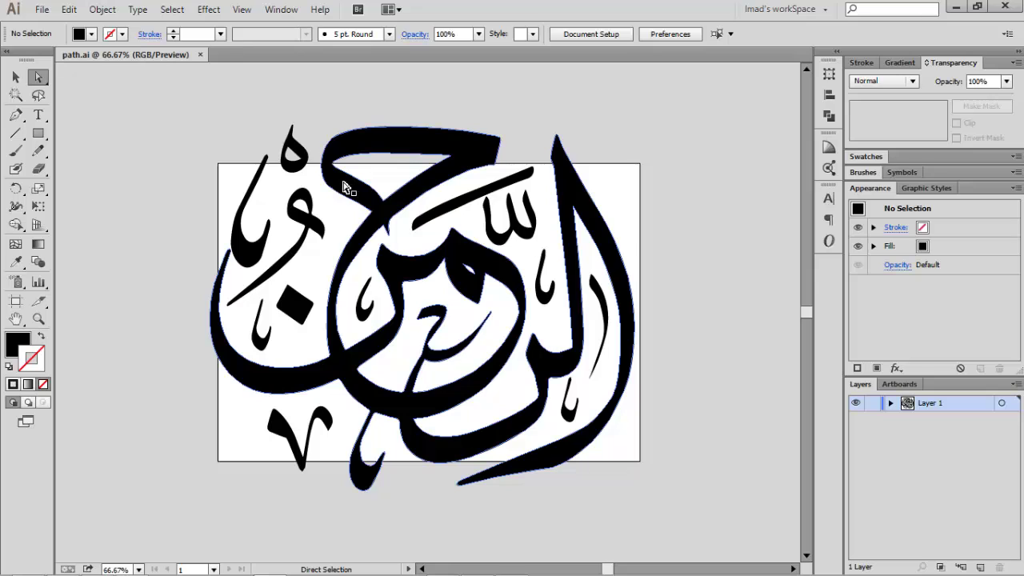
# Select the Al-Rahman artwork to confirm it is one Compound Path, deselect, and reselect it.
pyautogui.click(341, 214)
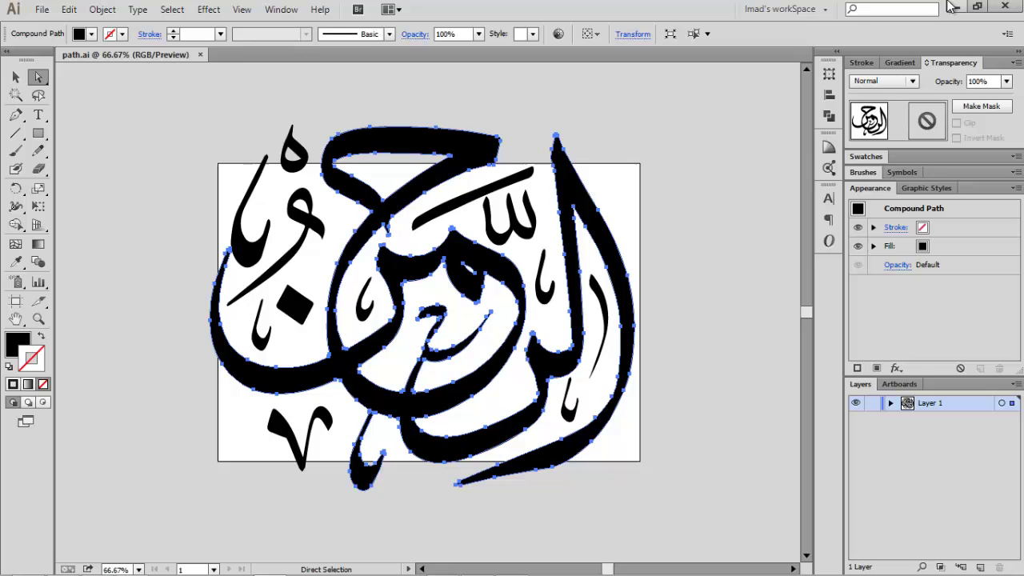
pyautogui.click(312, 123)
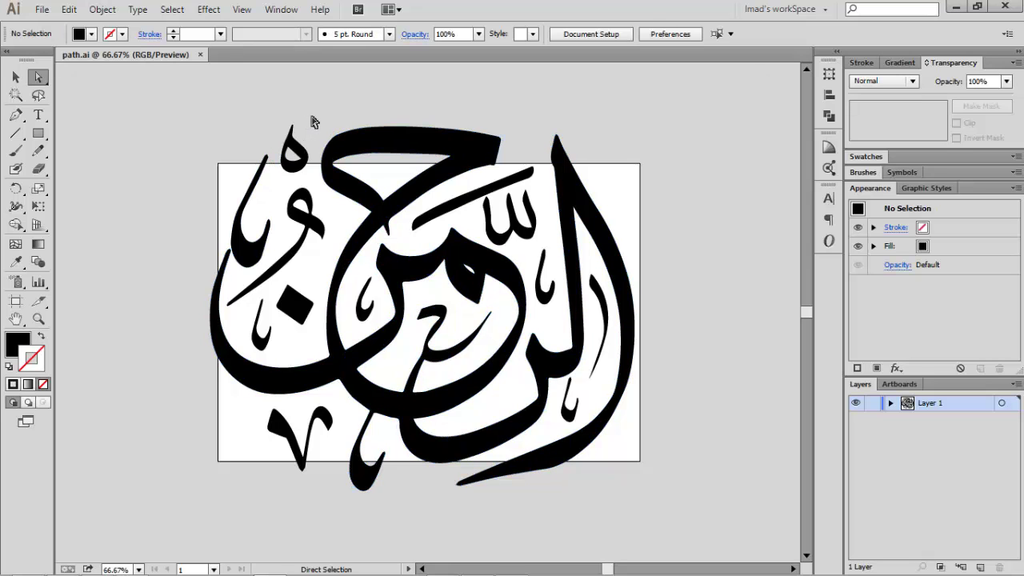
pyautogui.click(388, 147)
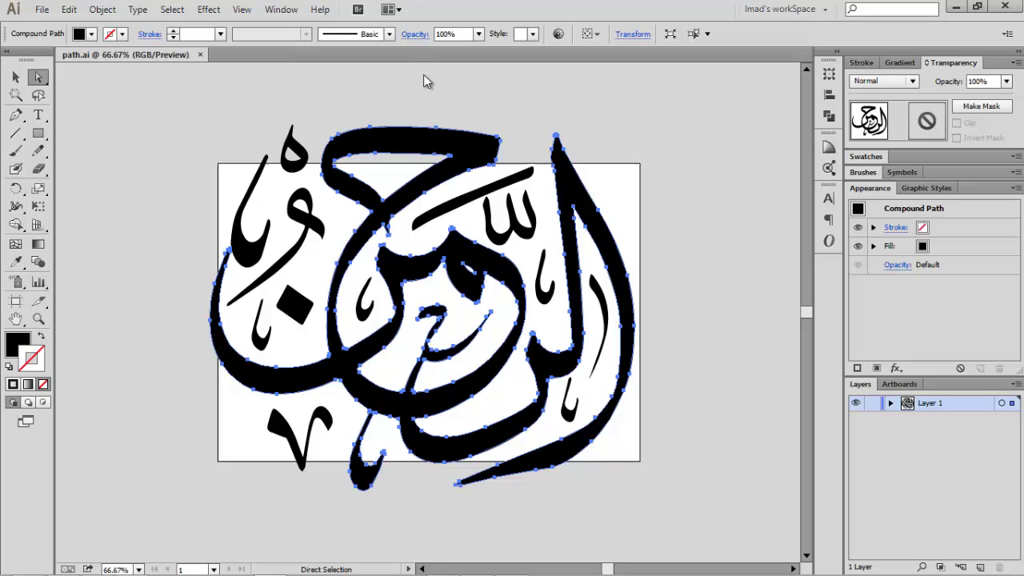
pyautogui.click(956, 6)
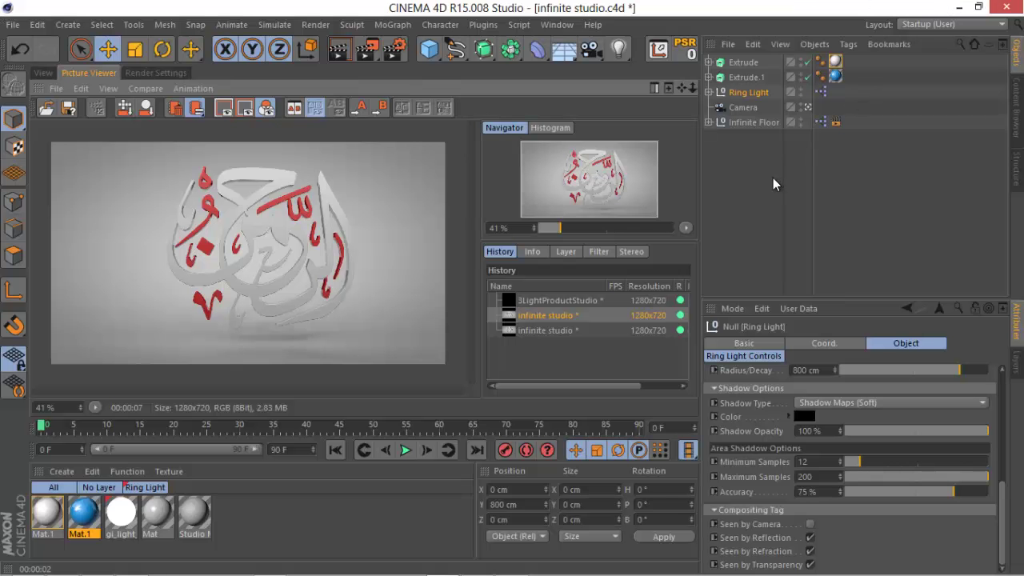